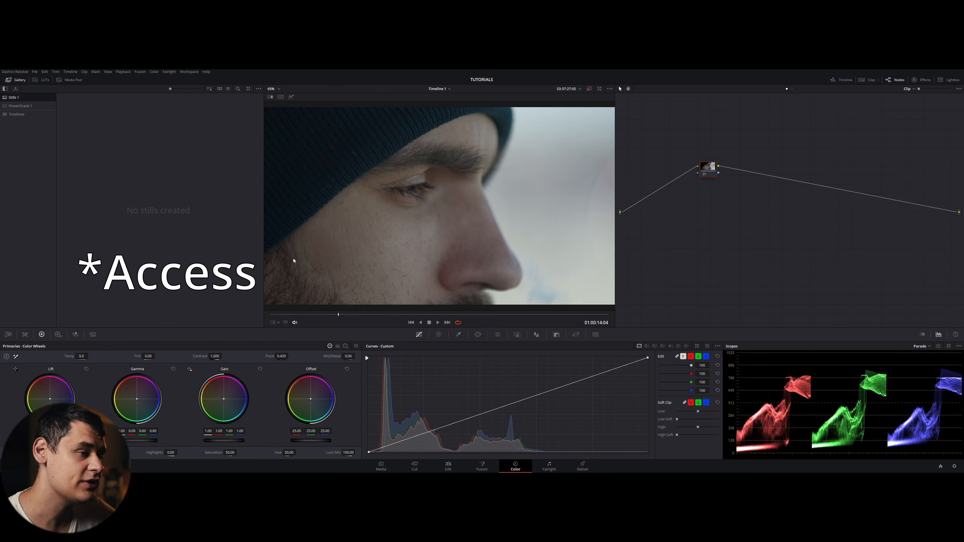
- Open the PowerGrade 1 gallery album and view a still's context menu
left_click(20, 106)
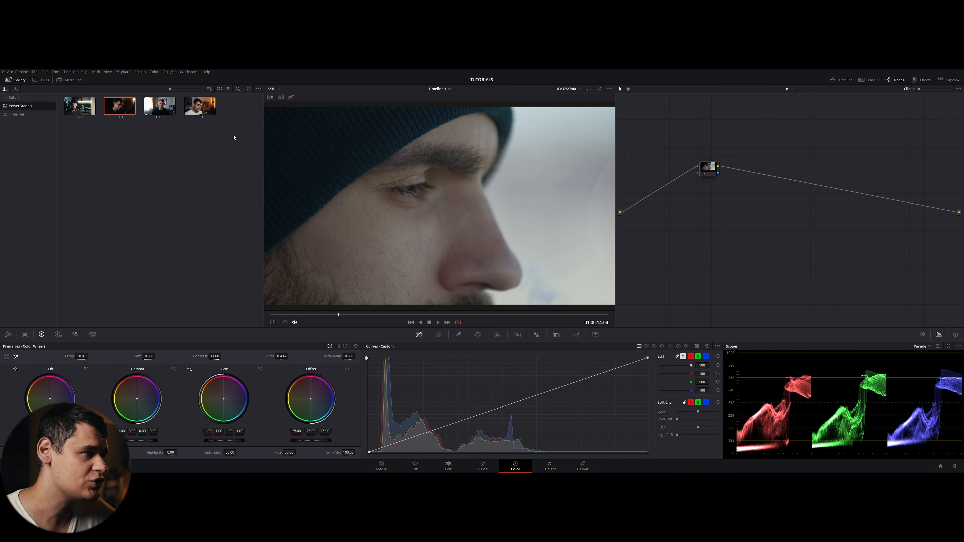
right_click(192, 109)
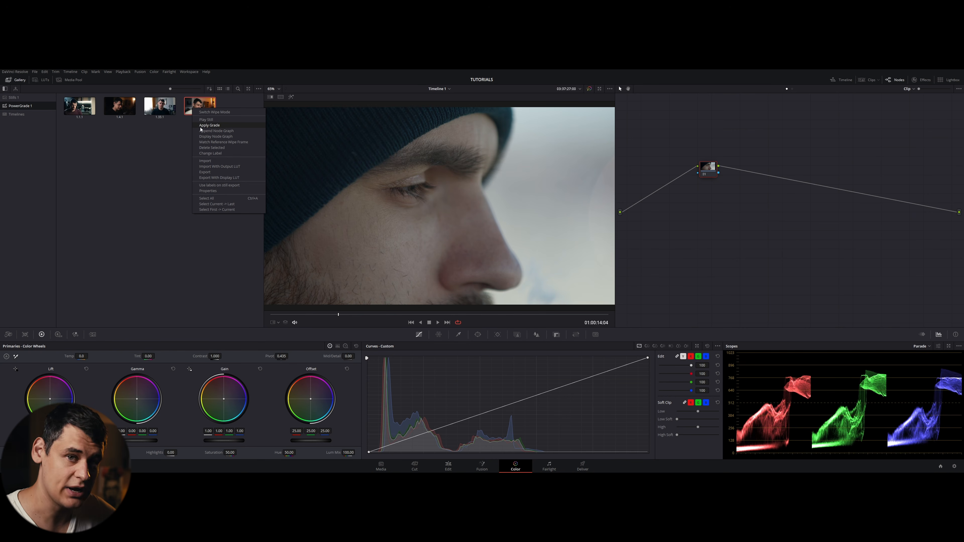
left_click(145, 177)
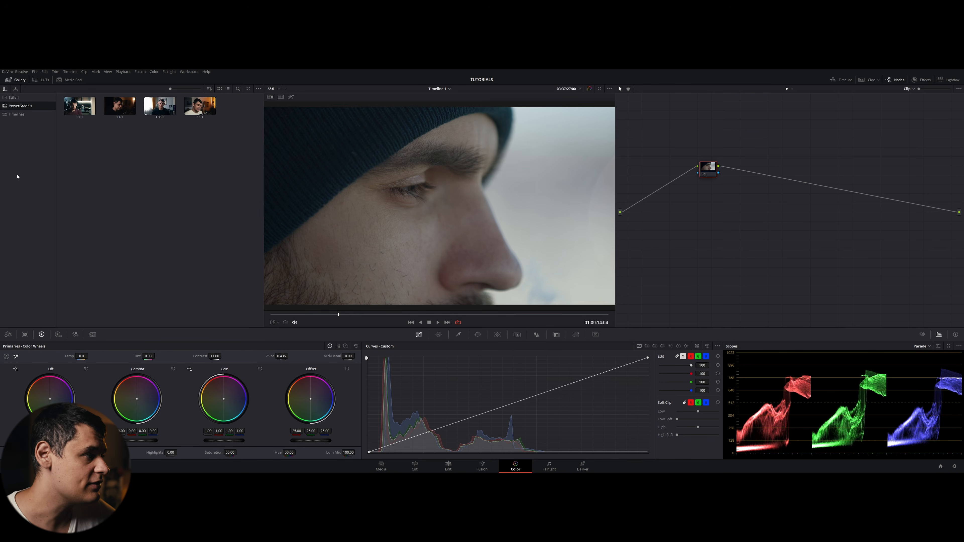
- Browse the Timelines album stills, return to PowerGrade 1, and hide the gallery
left_click(17, 114)
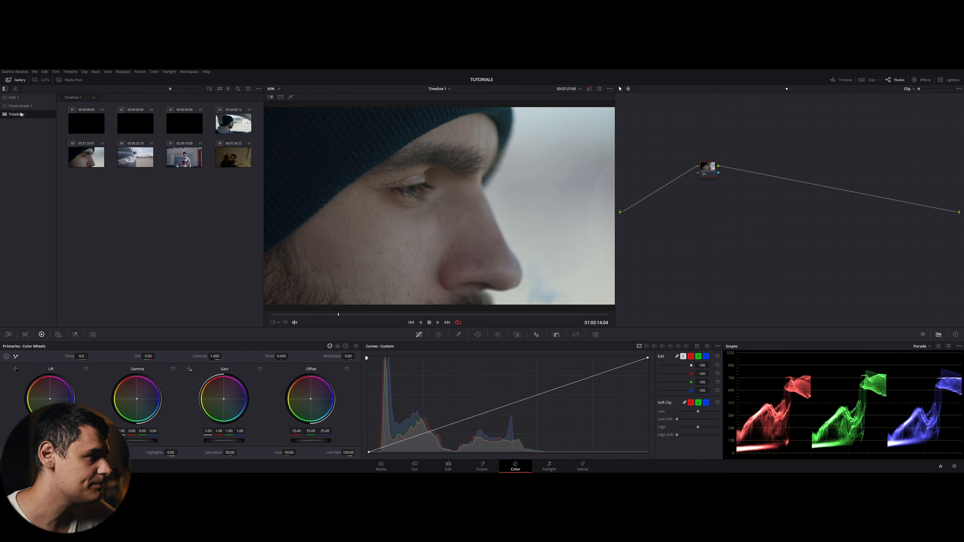
left_click(20, 106)
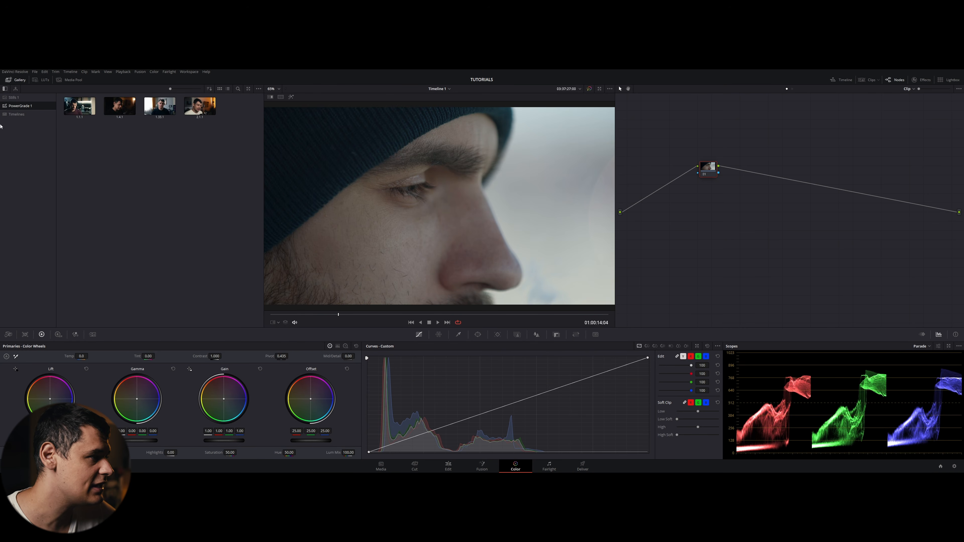
left_click(16, 79)
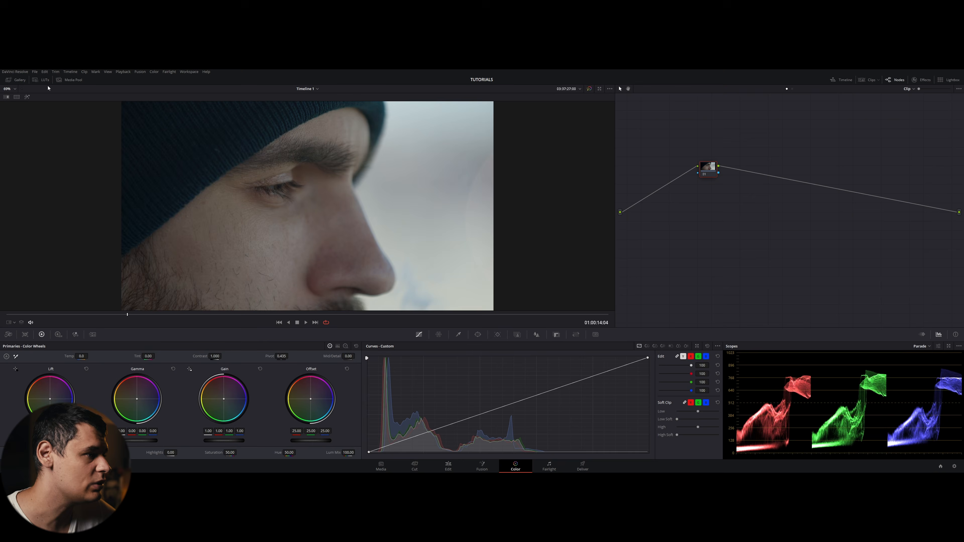
- Open the LUTs browser, look through categories such as ACES and Film Looks, then hide it
left_click(42, 80)
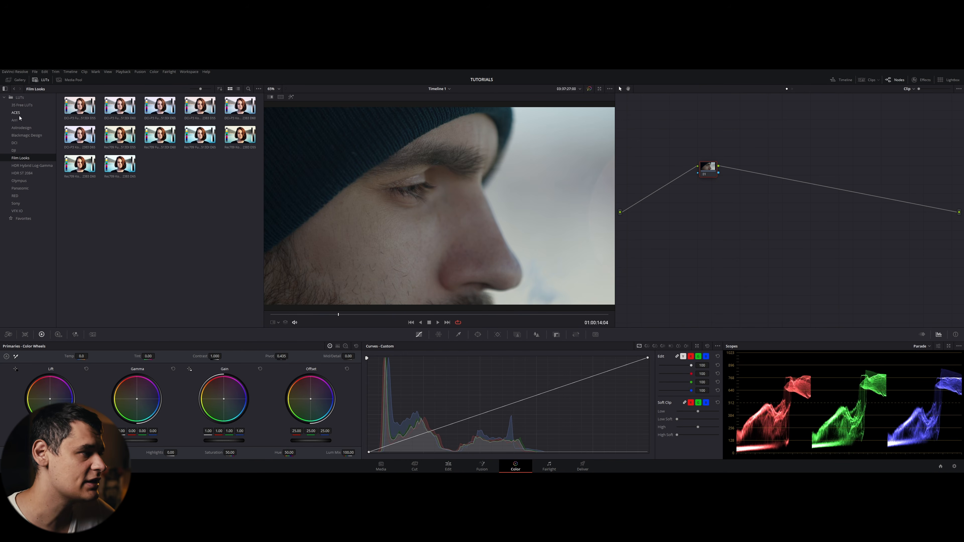
left_click(21, 105)
left_click(26, 165)
left_click(23, 157)
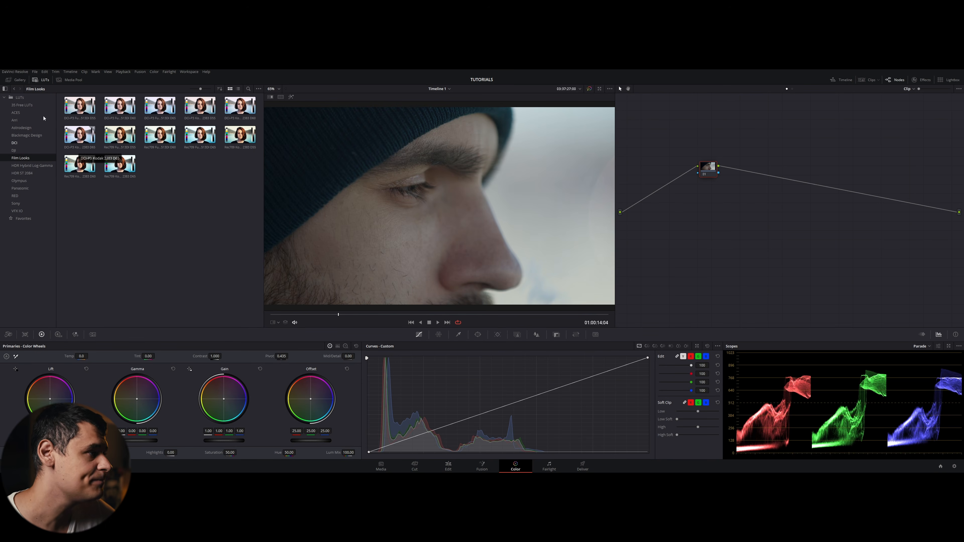
left_click(41, 80)
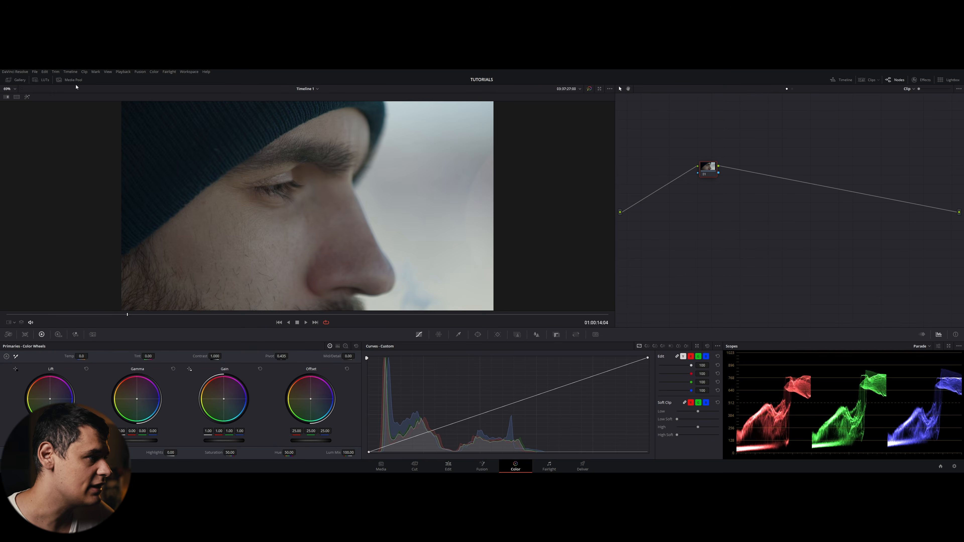
- Open the Media Pool, scroll through its clips, then hide it
left_click(69, 80)
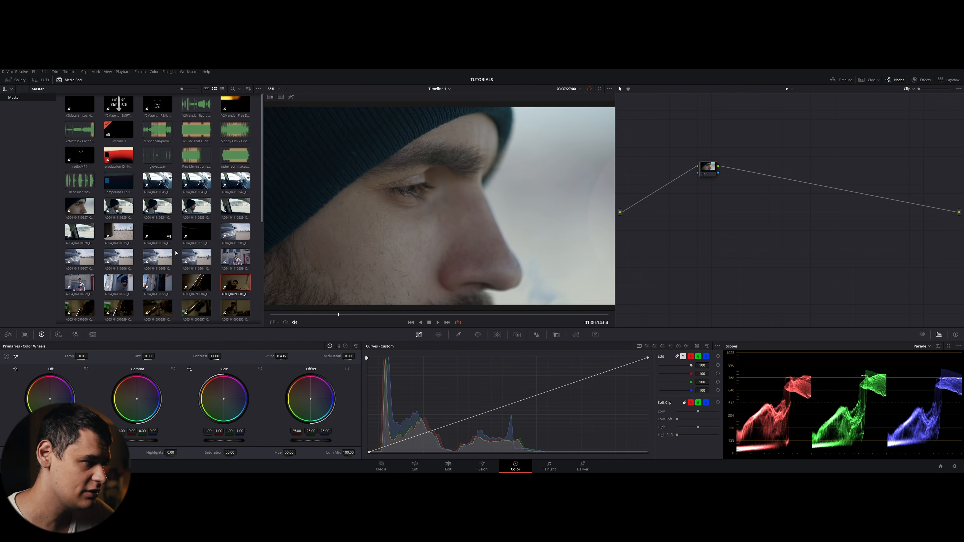
scroll(147, 216, "down", 5)
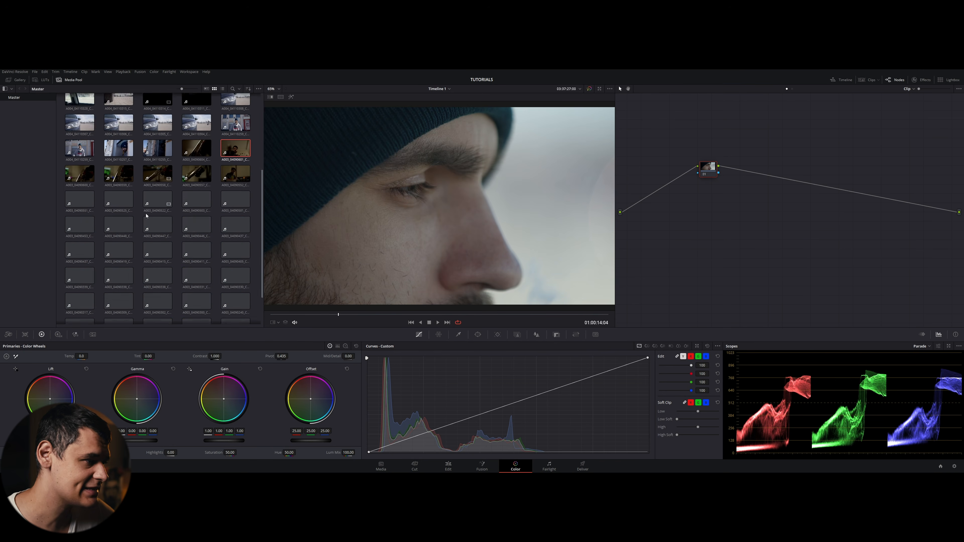
scroll(146, 216, "up", 5)
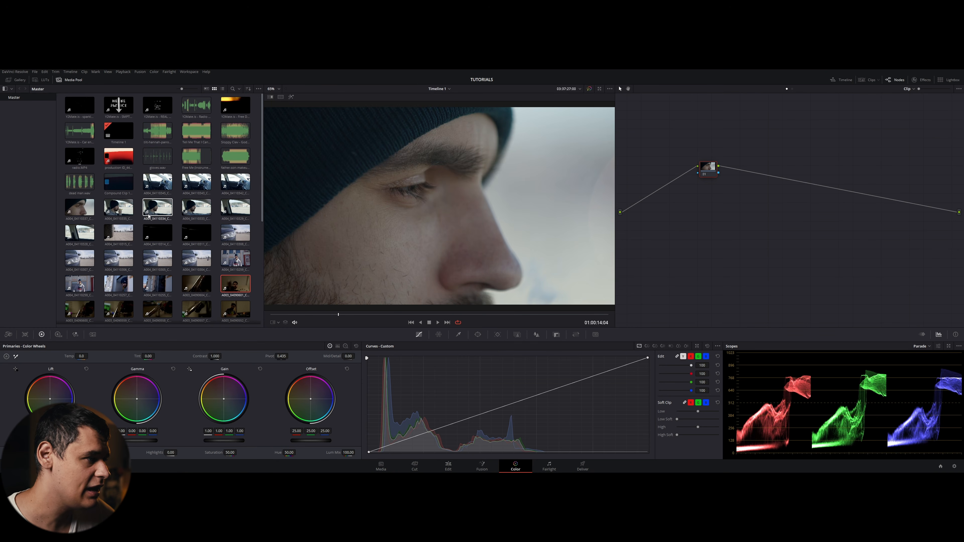
left_click(72, 80)
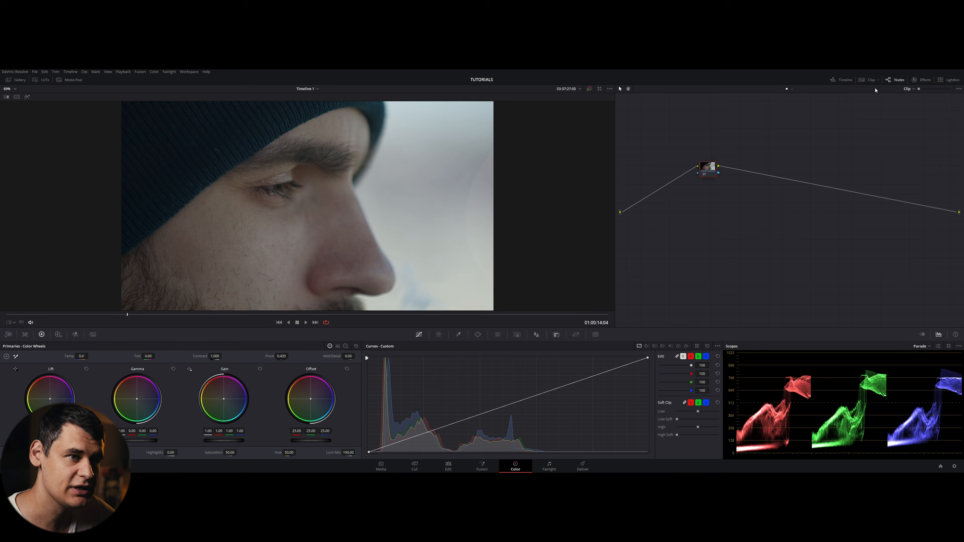
- Show the mini timeline on the Color page and switch to the Edit page
left_click(839, 81)
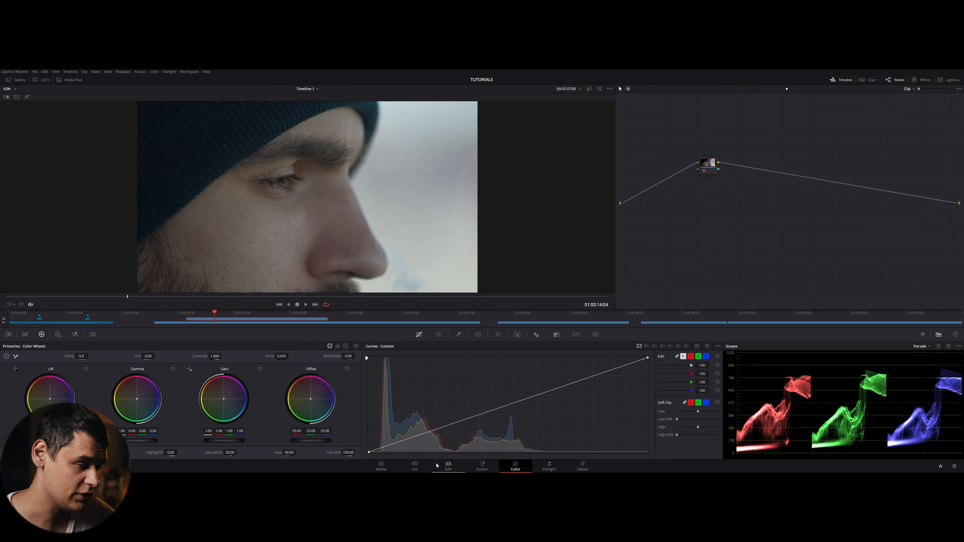
left_click(448, 466)
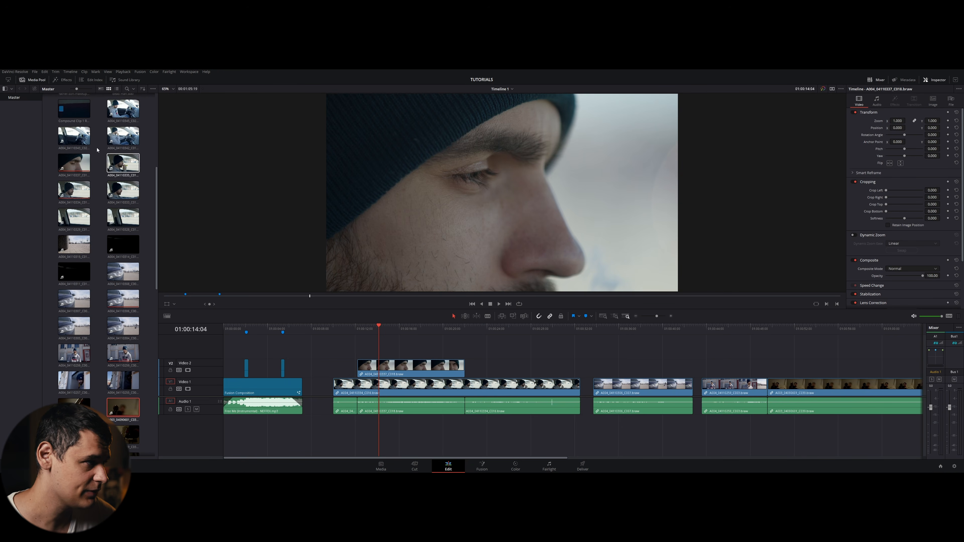
- Hide the Edit page media pool, select clips in the timeline, and return to the Color page
left_click(22, 80)
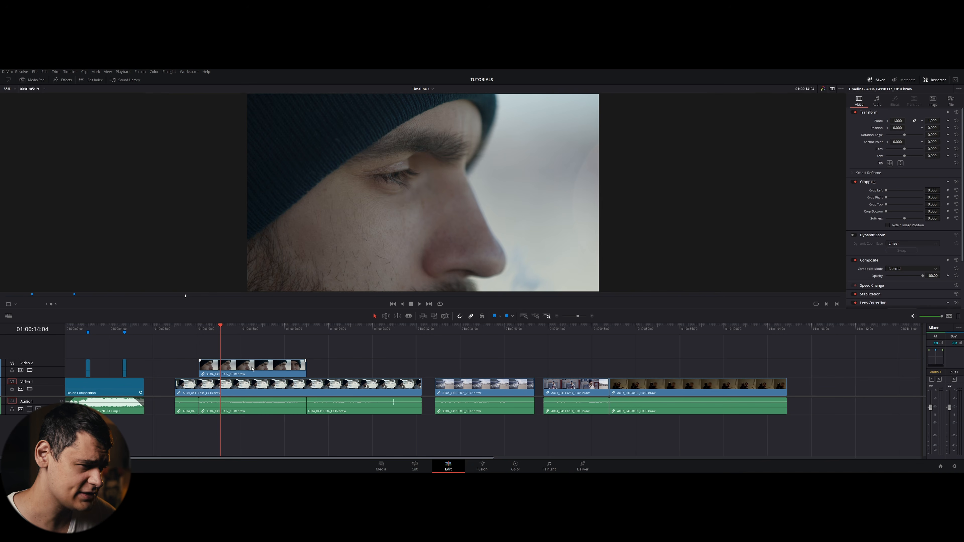
left_click(252, 368)
left_click(262, 388)
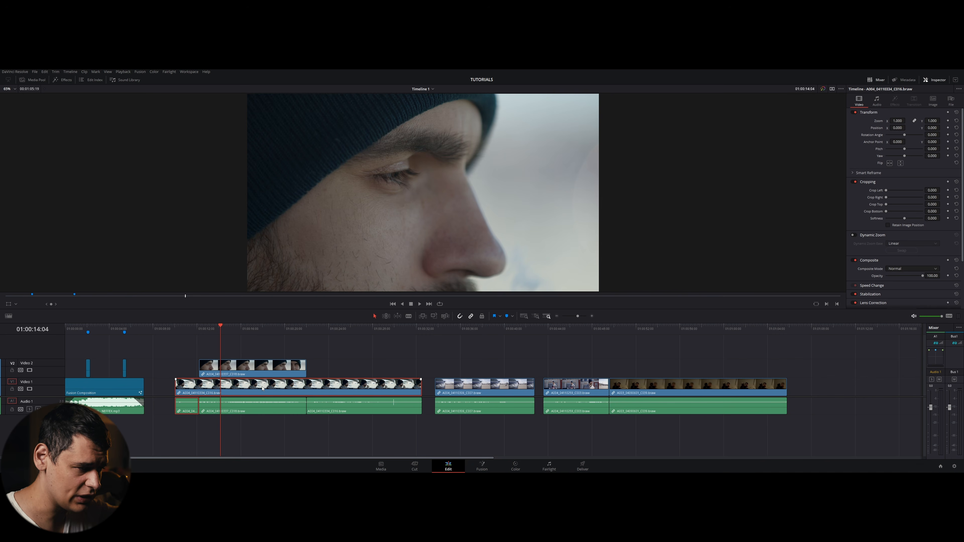
left_click(255, 371)
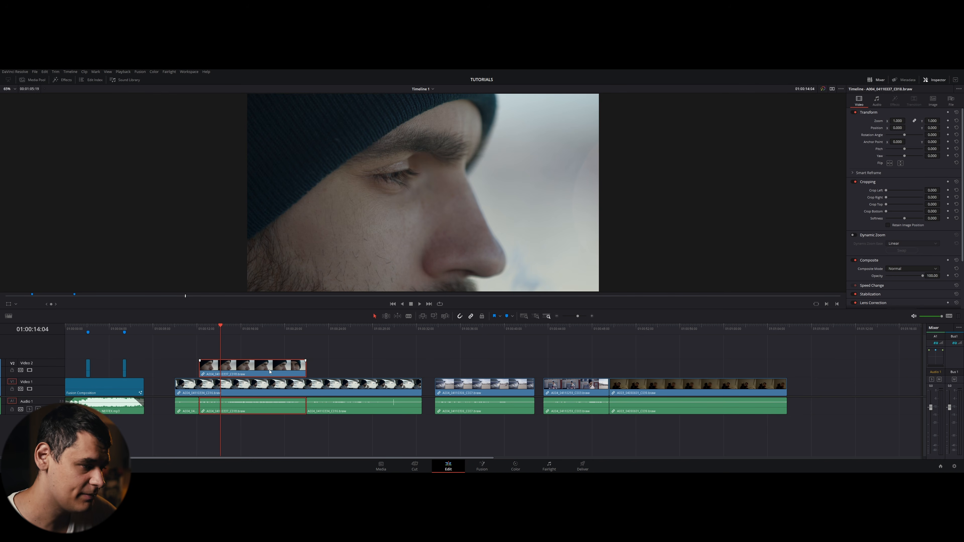
left_click(515, 466)
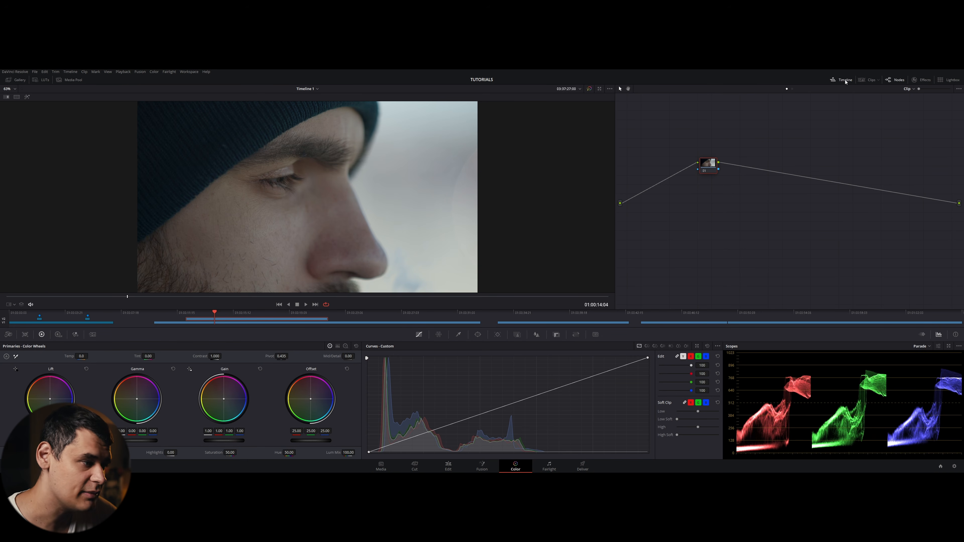
- Jump between clips in the Color page's mini timeline, then hide the timeline
left_click(227, 323)
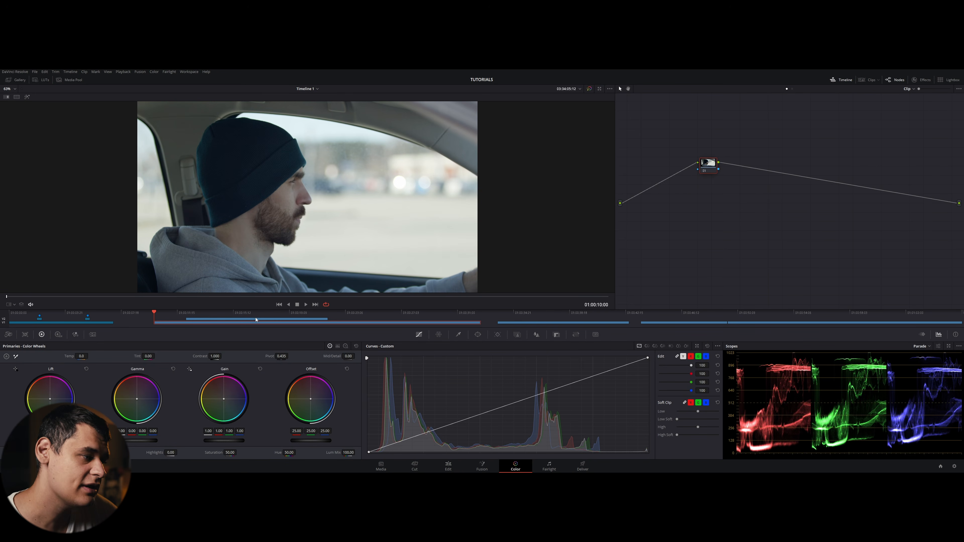
left_click(206, 319)
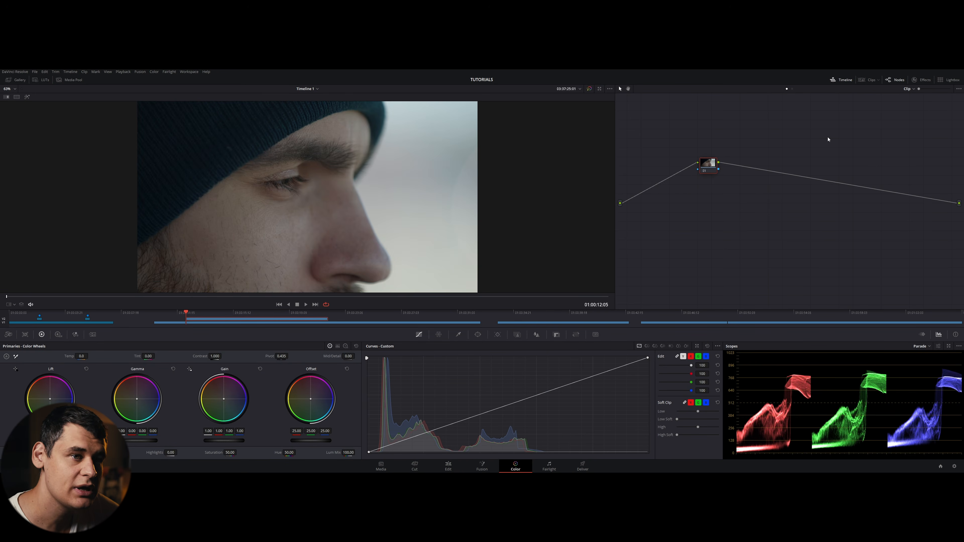
left_click(841, 80)
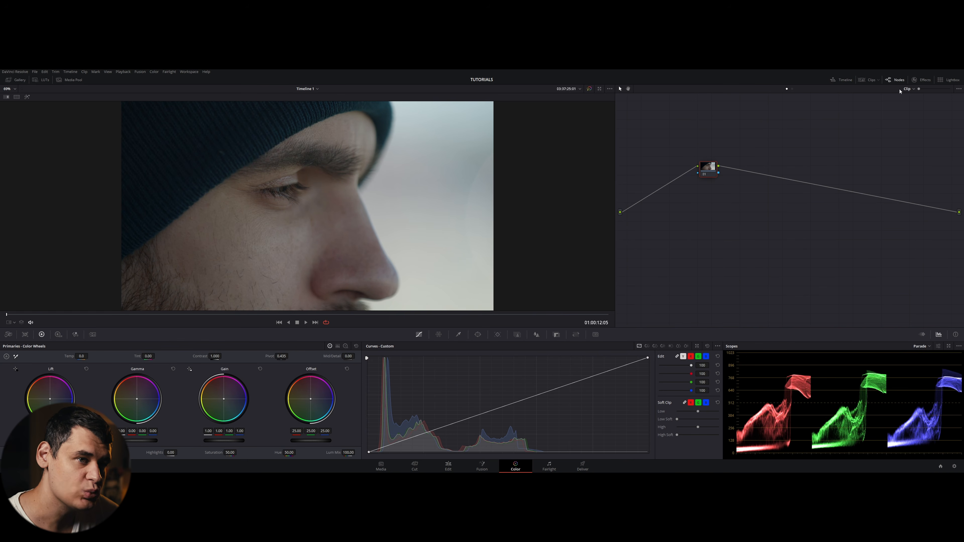
- Show the clips strip, select the car clip, and step back to the face close-up clip
left_click(865, 80)
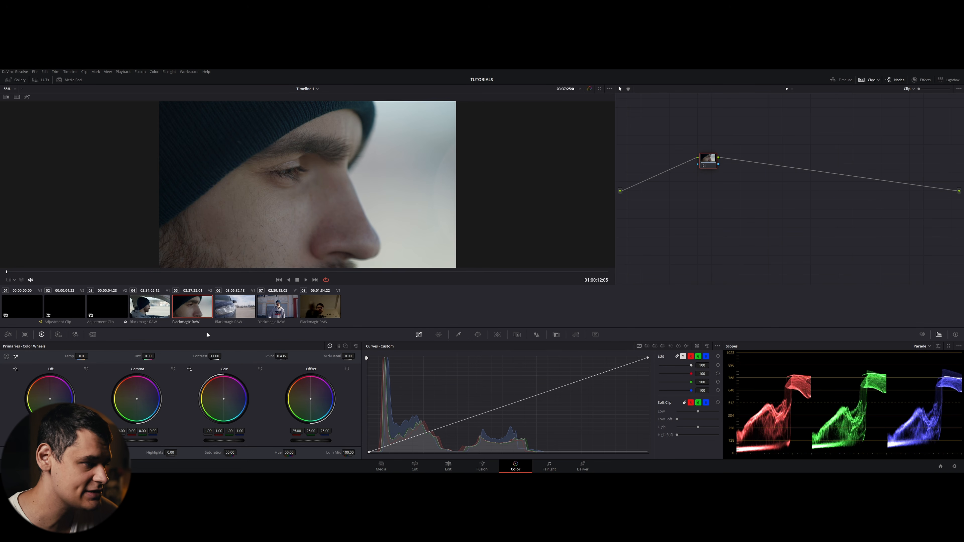
left_click(242, 313)
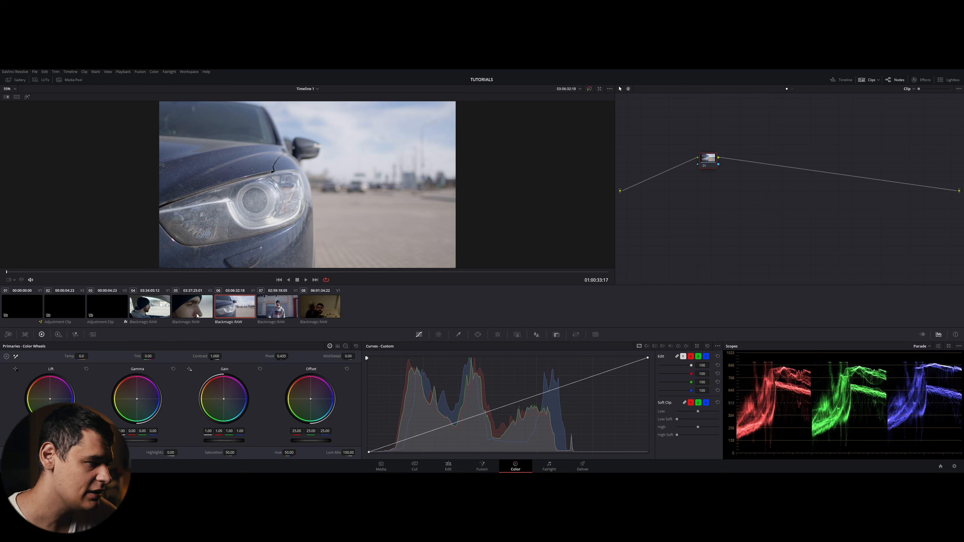
key("Up")
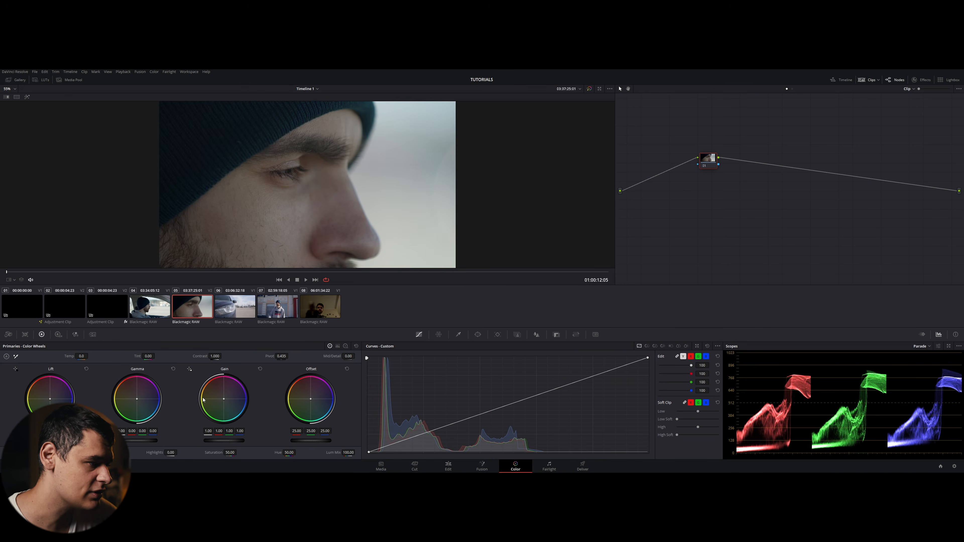
- Raise the face clip's contrast, undo it, and step to the next clip
left_click_drag(215, 355, 223, 356)
key("ctrl+z")
key("Down")
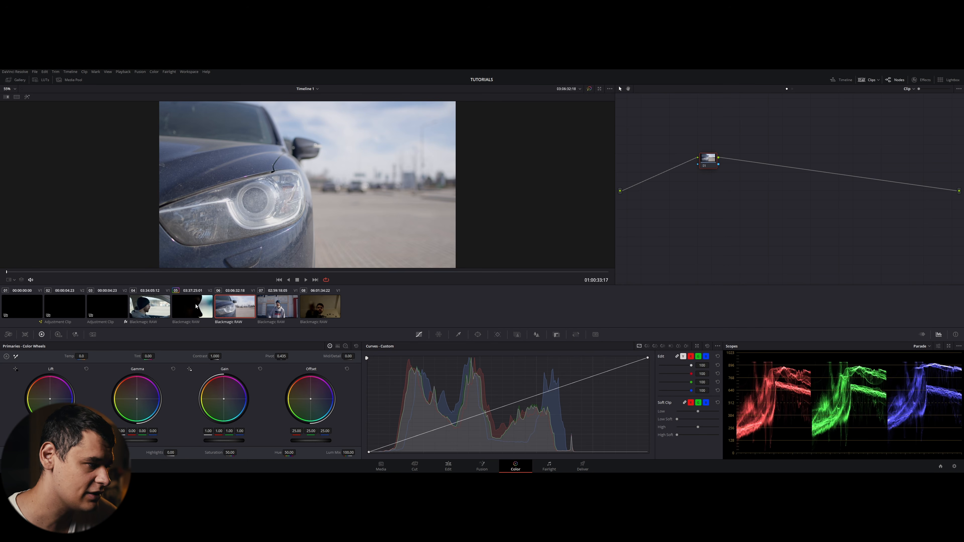
- Copy the previous clip's grade onto the car clip, undo it, and step back to the face clip
middle_click(196, 307)
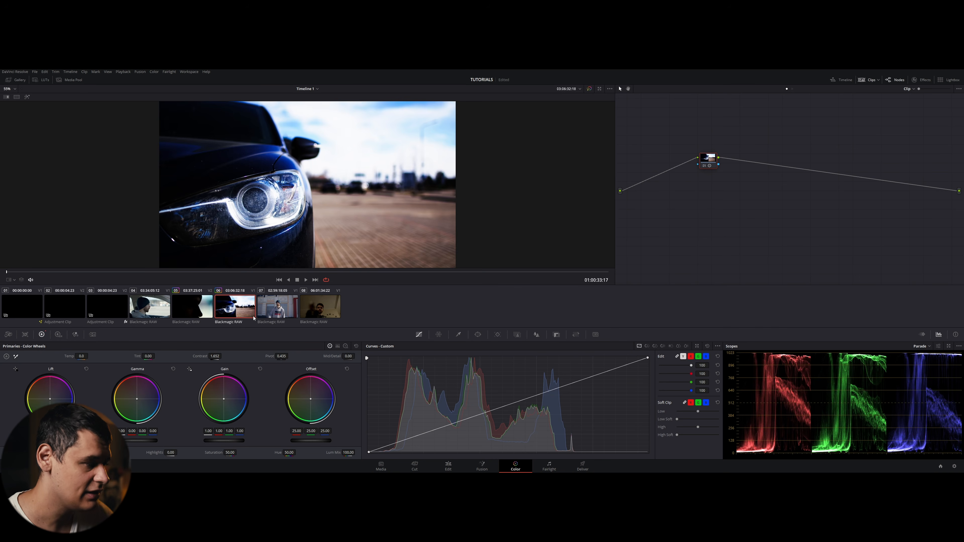
key("ctrl+z")
key("Up")
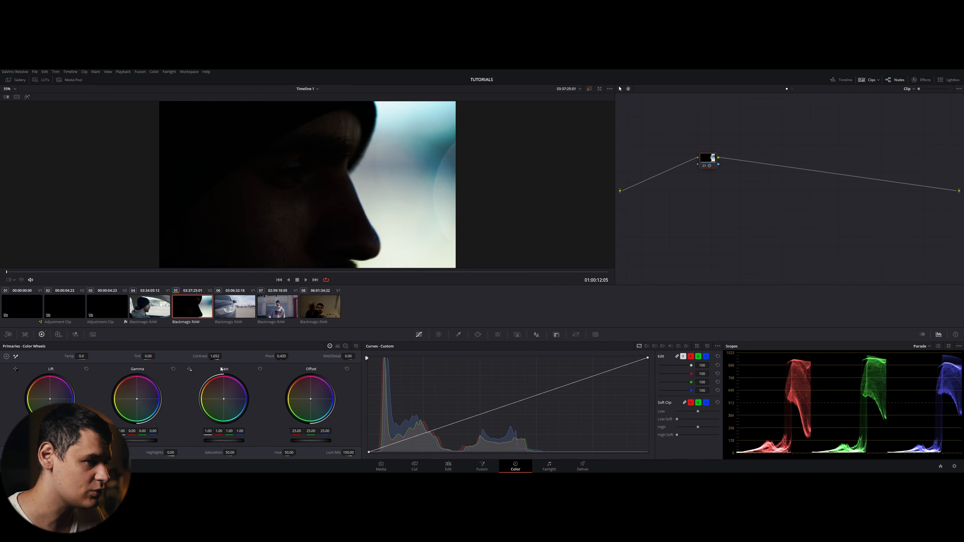
- Reset the face clip's node grade and hide the clips strip
right_click(705, 164)
left_click(703, 215)
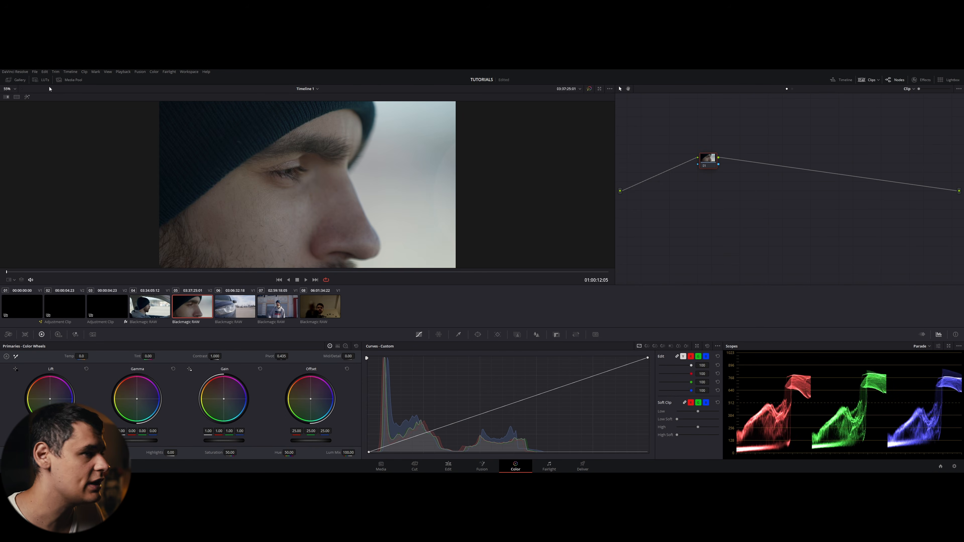
left_click(865, 80)
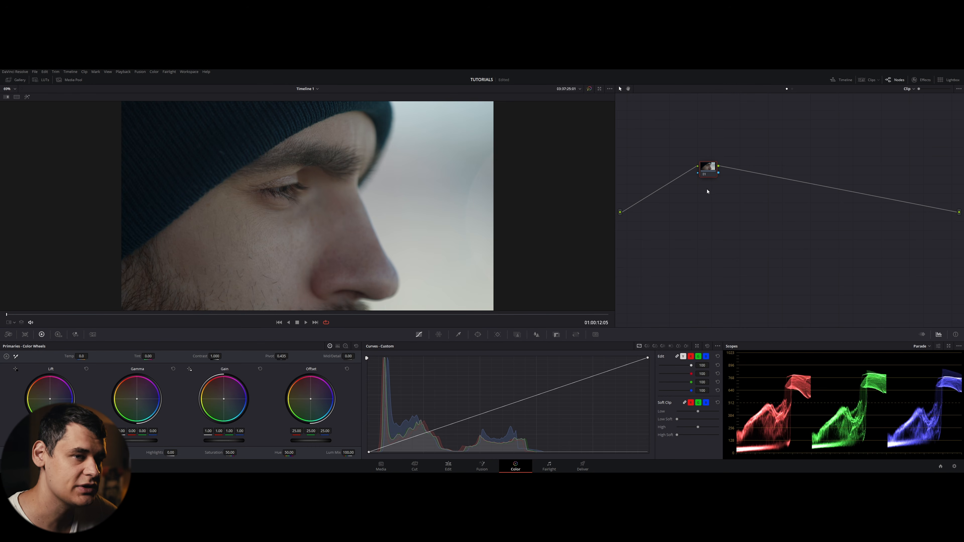
- Move the corrector node to a new position in the node graph
left_click_drag(701, 174, 687, 219)
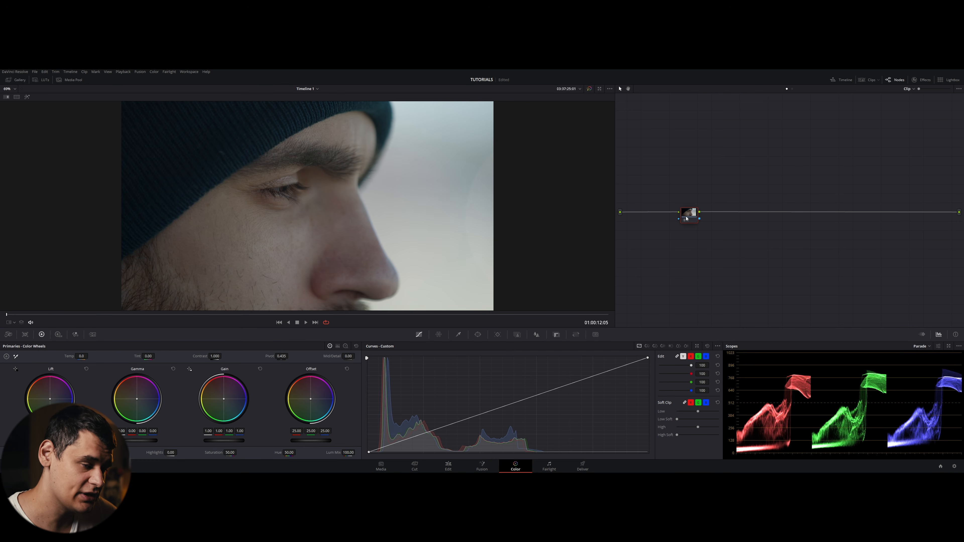
left_click_drag(687, 219, 669, 160)
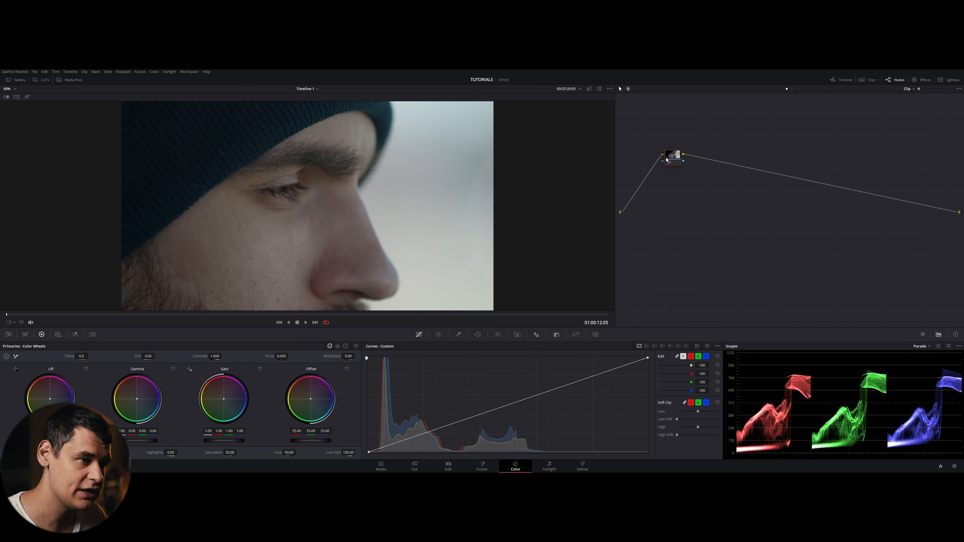
- Add three serial nodes after the corrector node, then select and delete them
key("alt+s")
key("alt+s")
key("alt+s")
key("alt+s")
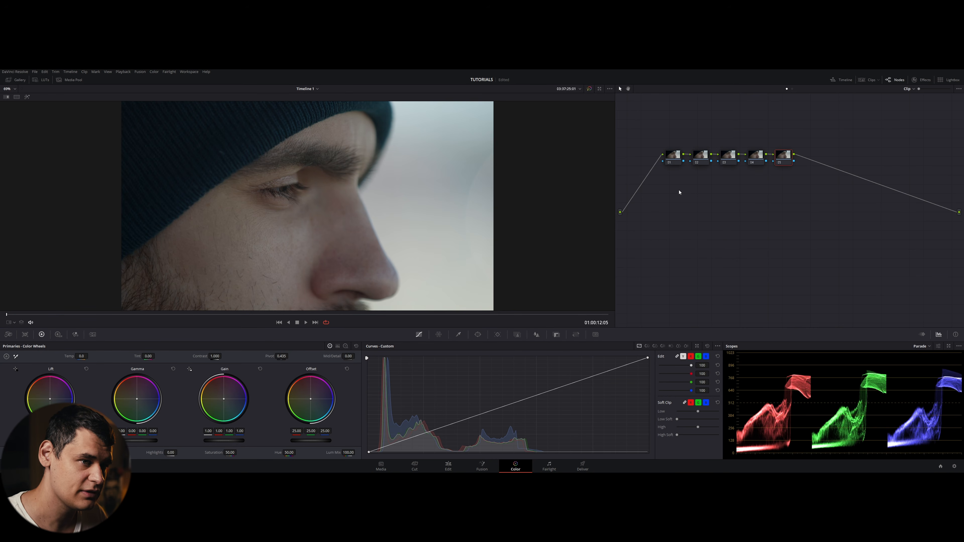
left_click_drag(824, 214, 706, 145)
key("Delete")
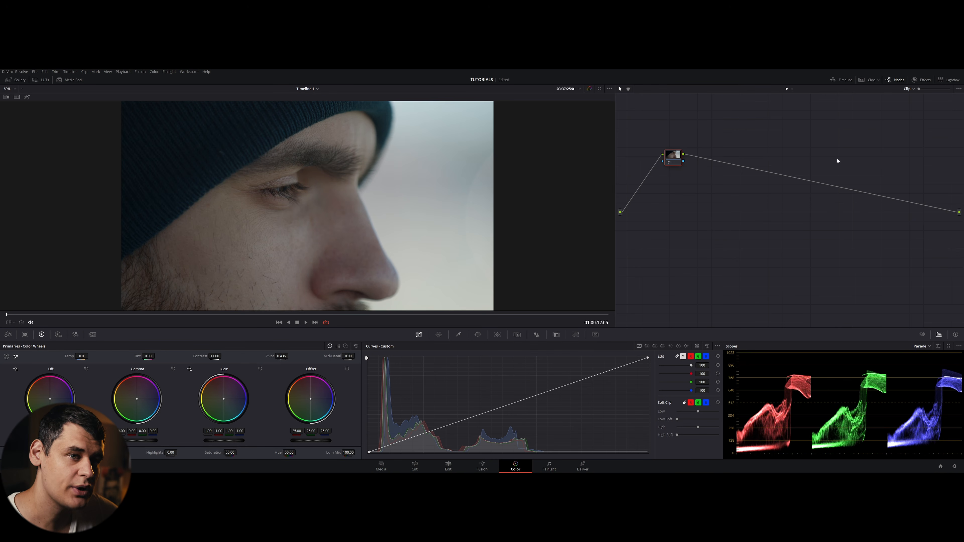
- Open the Effects library and scroll through the Resolve FX list
left_click(922, 80)
scroll(899, 228, "down", 10)
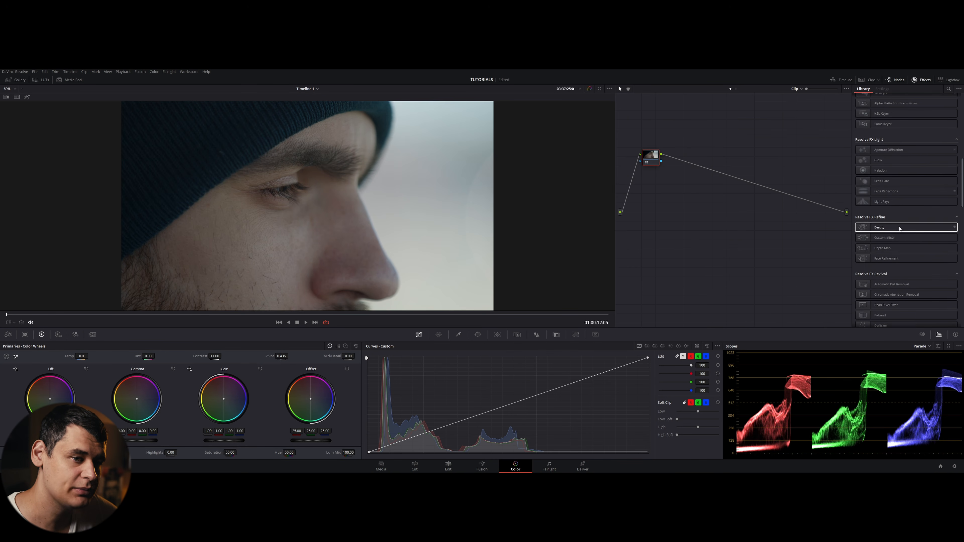
- Scroll further through the Resolve FX list and close the Effects library
scroll(884, 229, "down", 10)
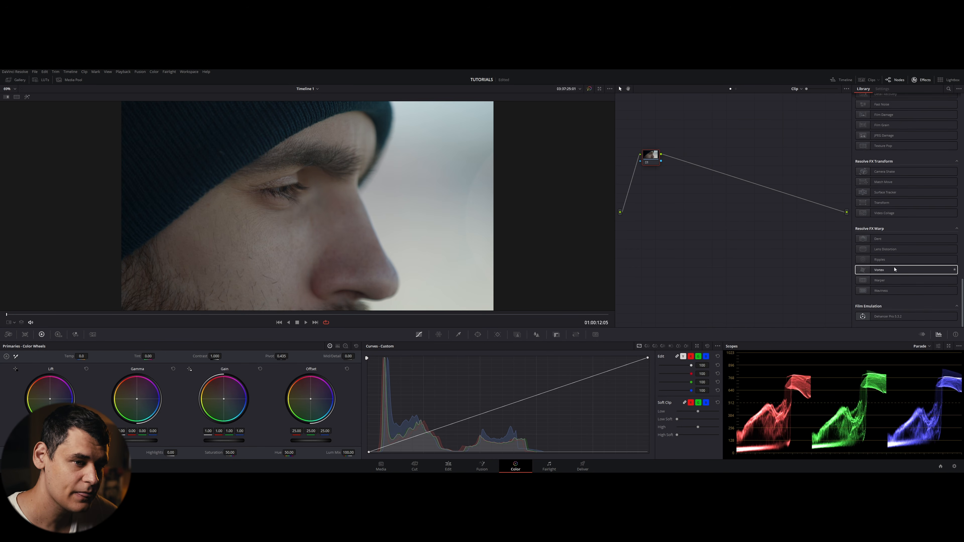
scroll(894, 268, "up", 5)
scroll(894, 269, "up", 10)
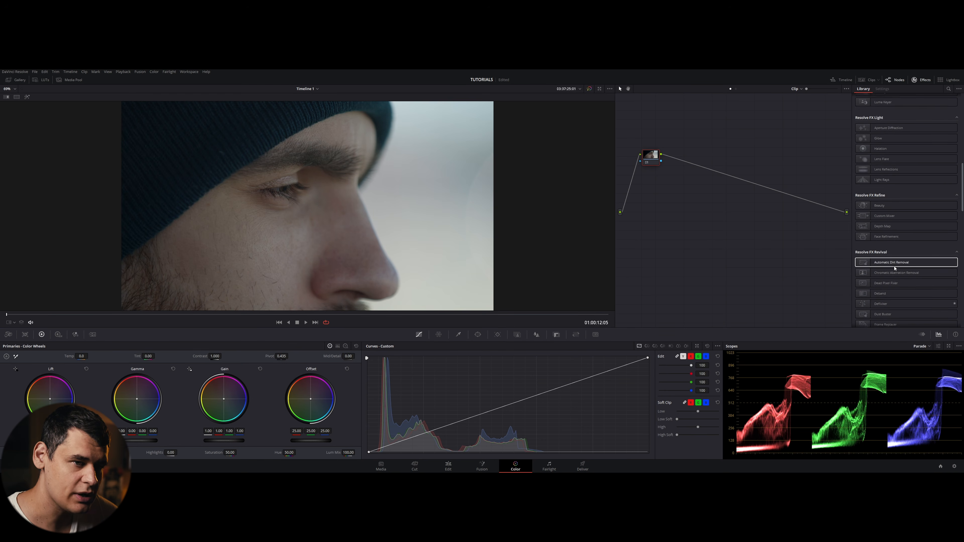
left_click(919, 79)
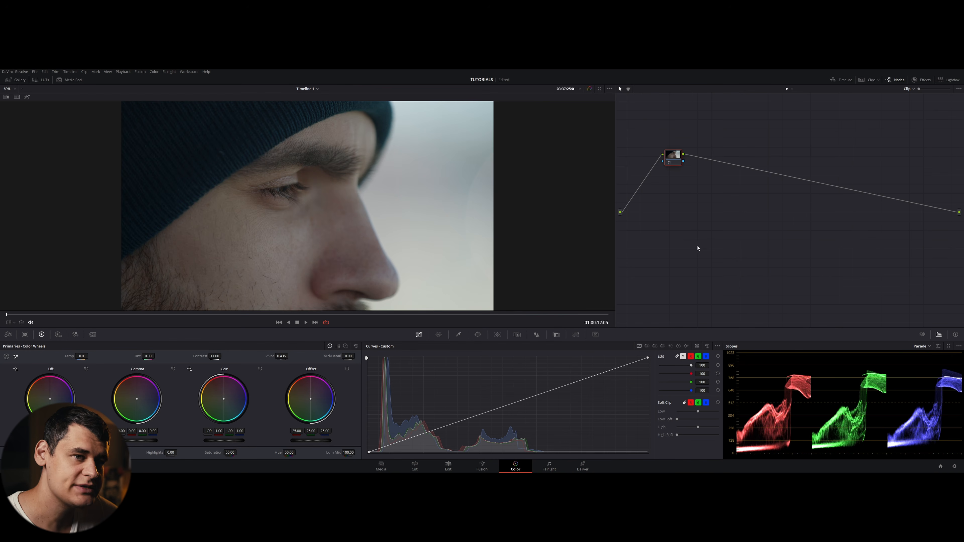
- Open the Lightbox to view all timeline clips, then close it
left_click(960, 80)
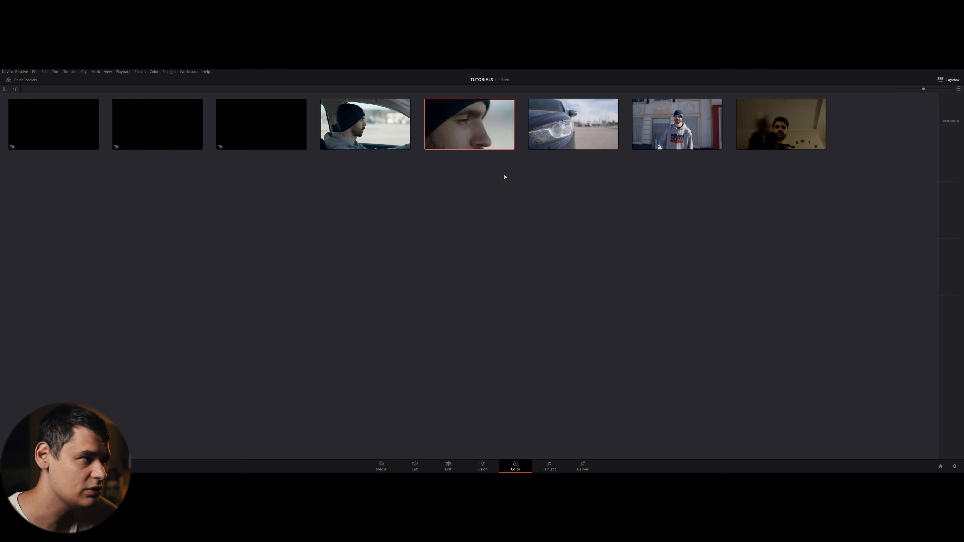
left_click(950, 80)
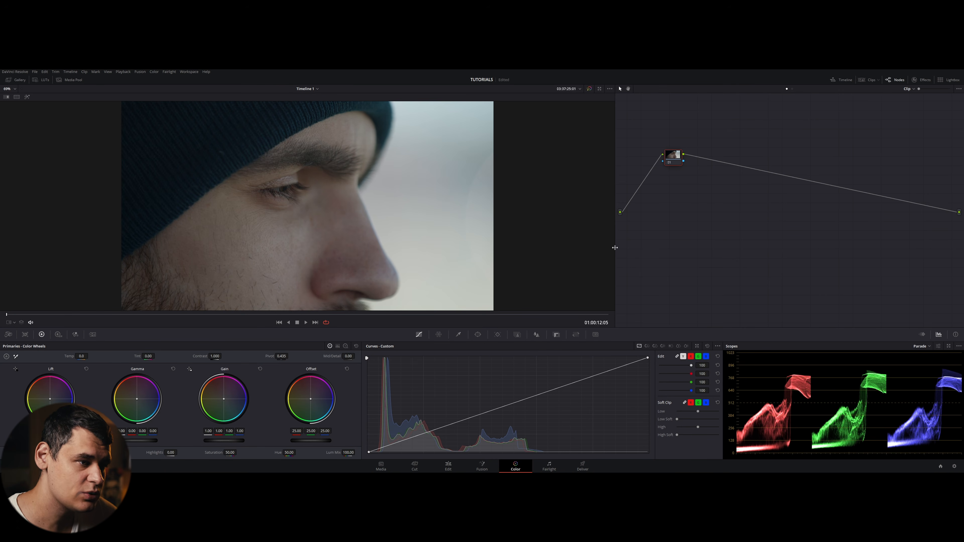
- Widen the viewer panel by moving its divider toward the node graph, and save the project
left_click_drag(615, 248, 645, 253)
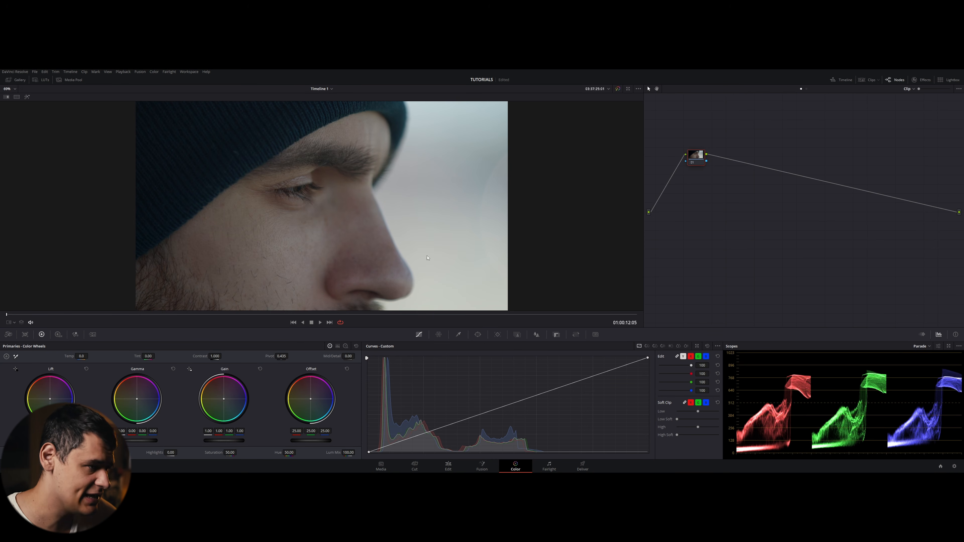
key("ctrl+s")
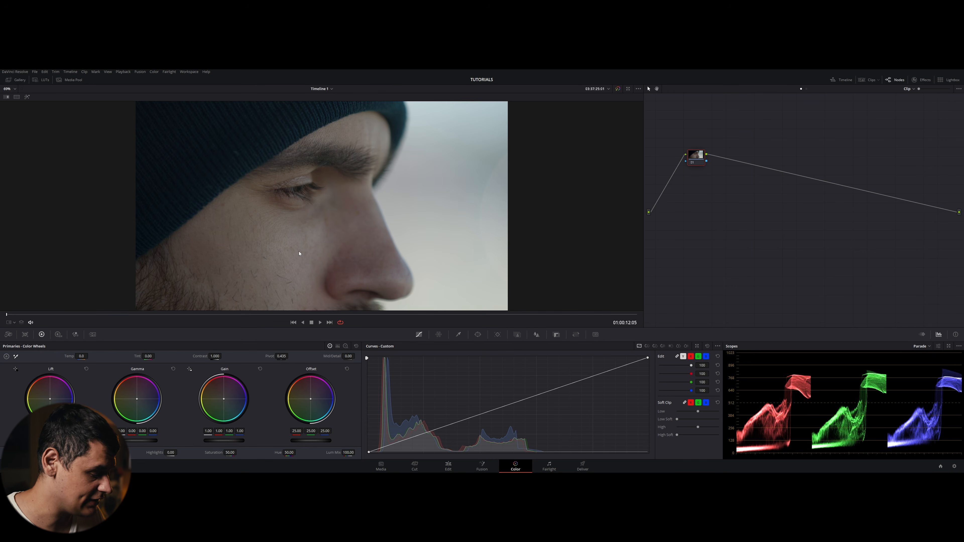
- Toggle the enhanced viewer mode on and off
key("alt+f")
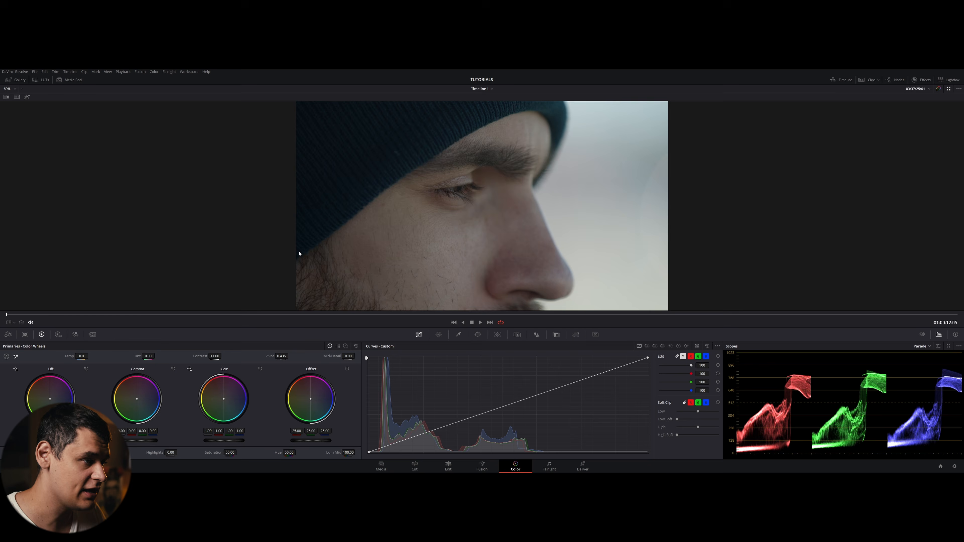
key("alt+f")
key("alt+f")
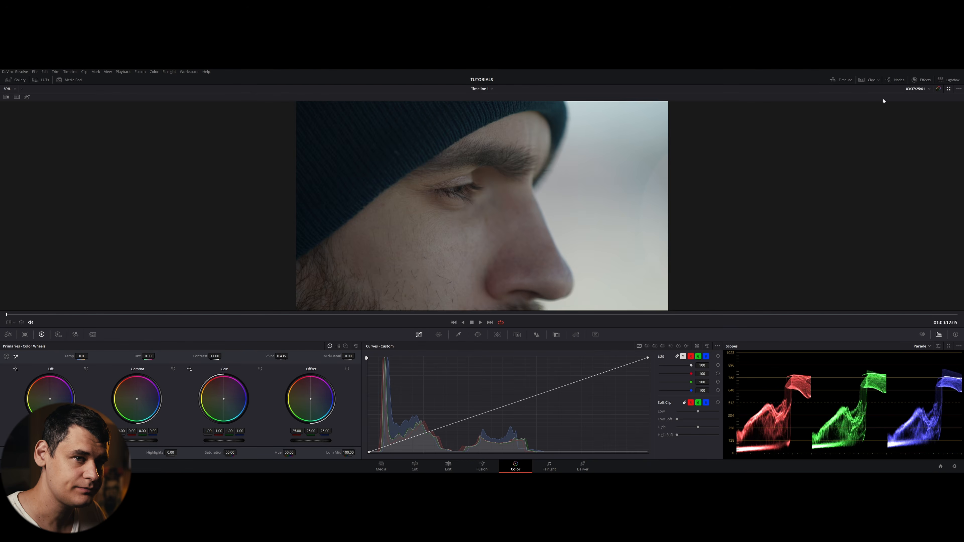
key("alt+f")
- Open the Gallery beside the viewer, toggle the enhanced viewer mode with it open, and close the Gallery
left_click(8, 79)
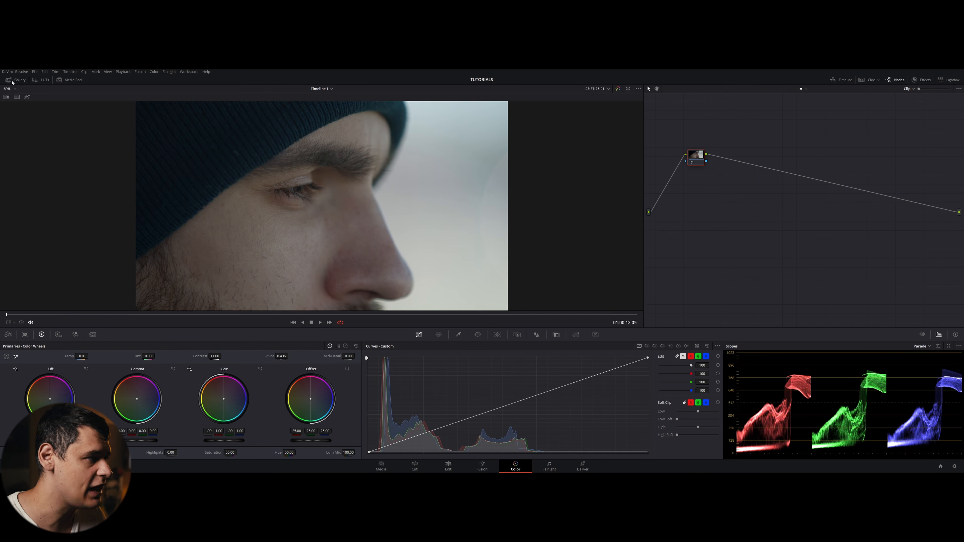
key("alt+f")
key("alt+f")
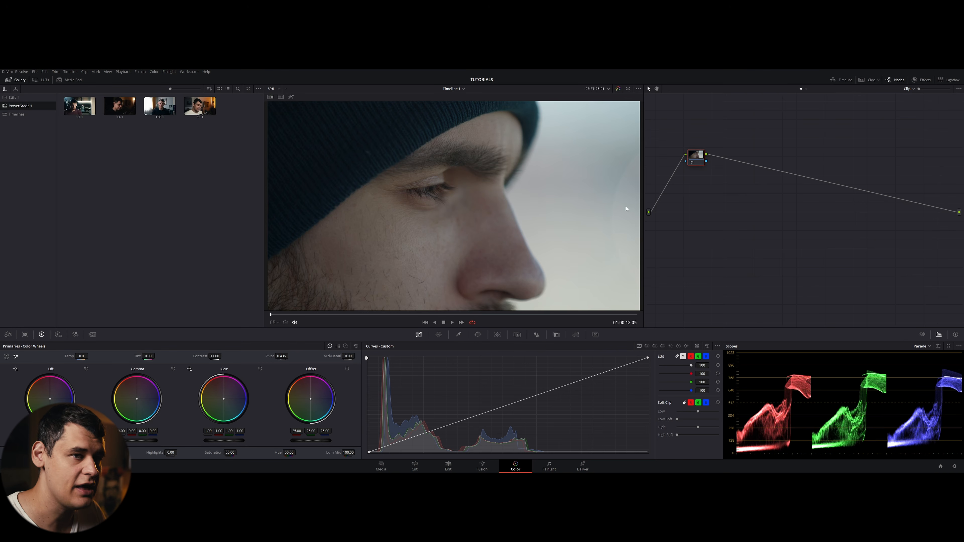
key("alt+f")
key("alt+f")
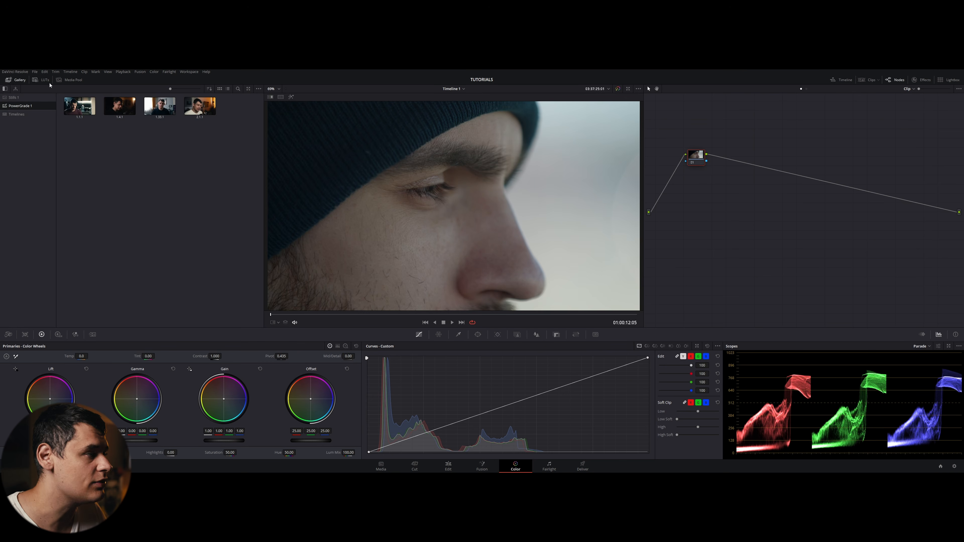
left_click(7, 80)
- Hide and show the node graph, then toggle the enhanced viewer mode on and off again
left_click(887, 79)
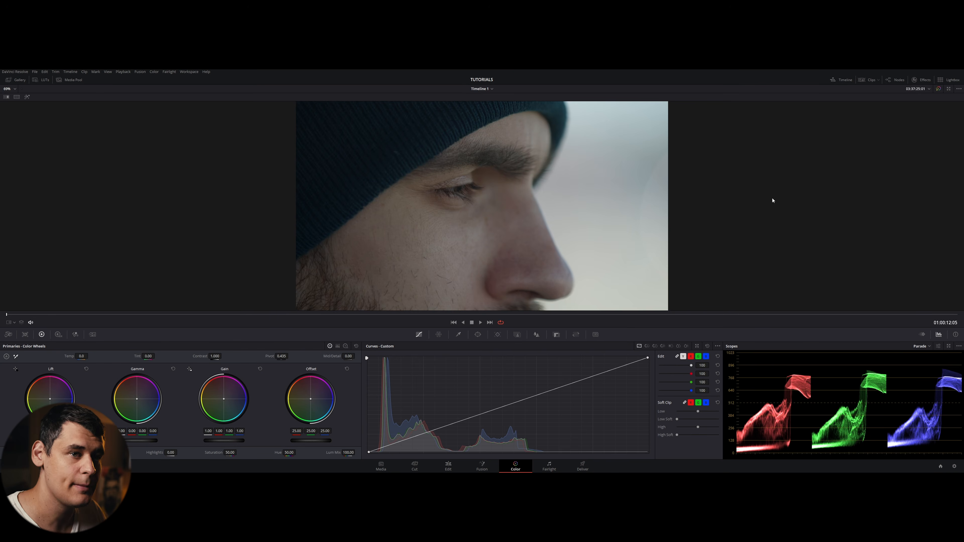
left_click(899, 80)
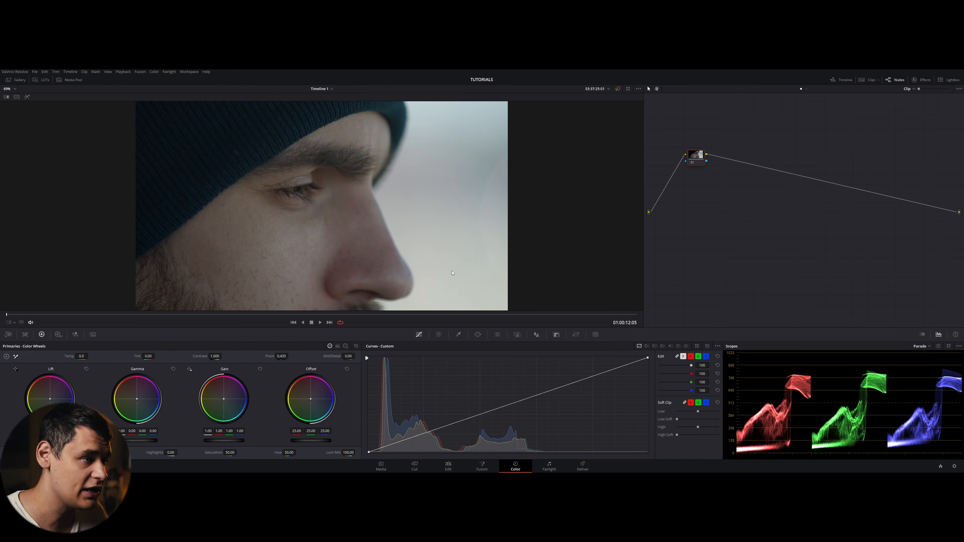
key("alt+f")
key("alt+f")
key("alt+f")
key("alt+f")
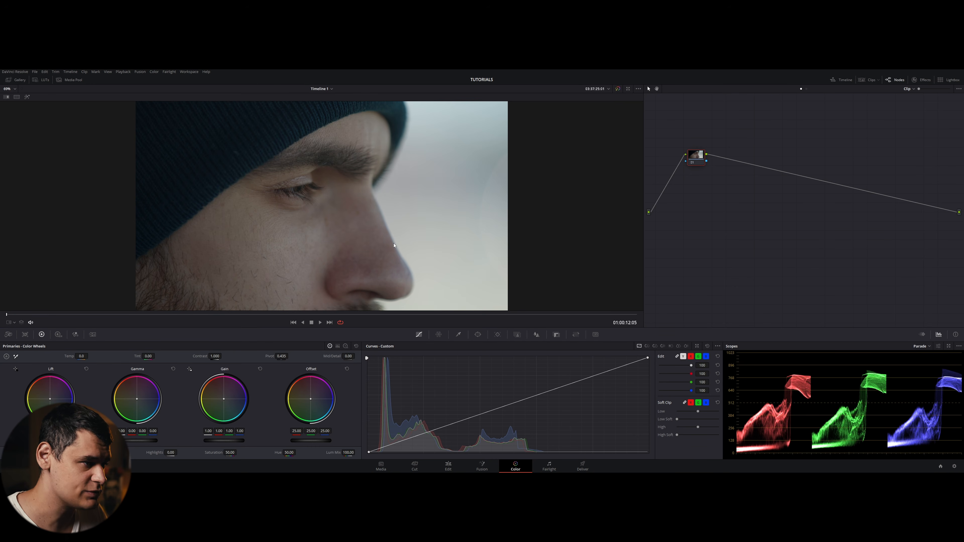
- Toggle the full-screen viewer on and off twice
key("shift+f")
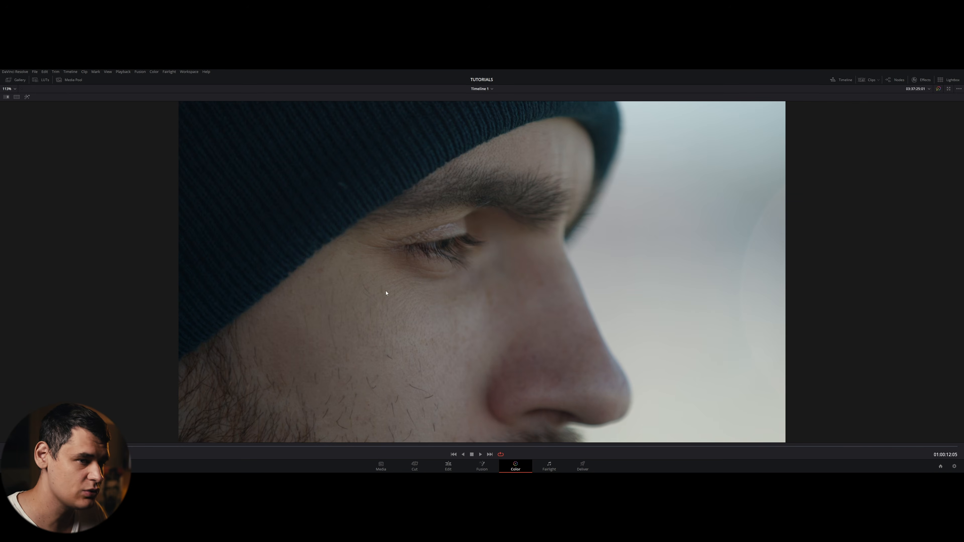
key("shift+f")
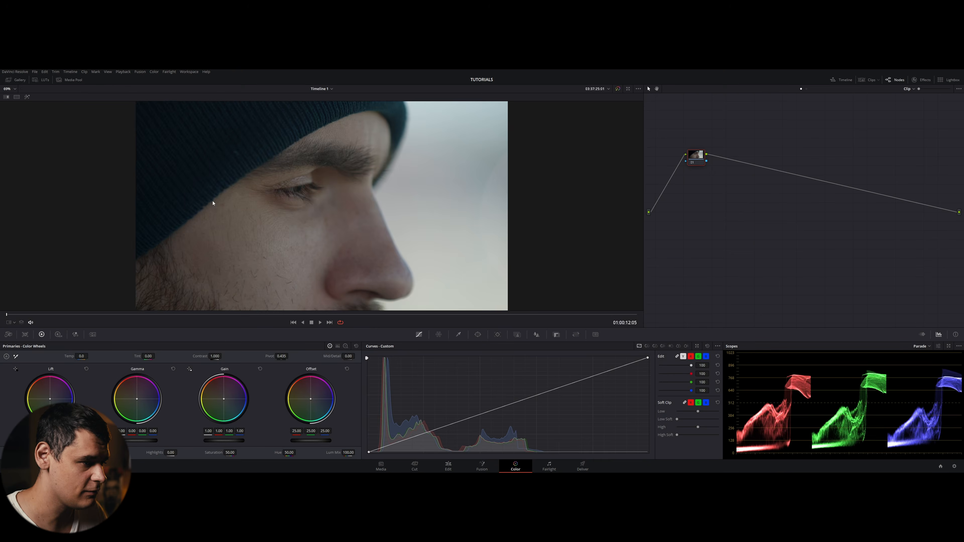
key("shift+f")
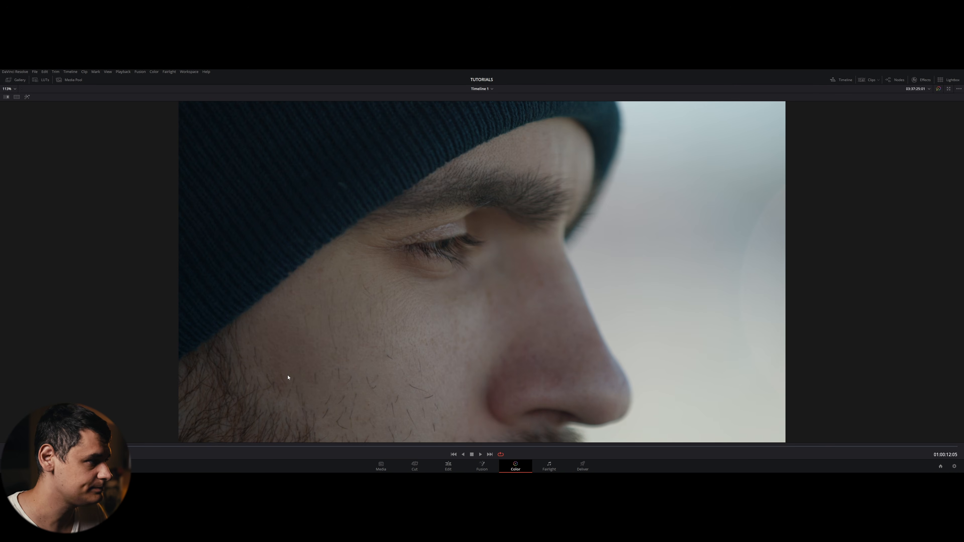
key("shift+f")
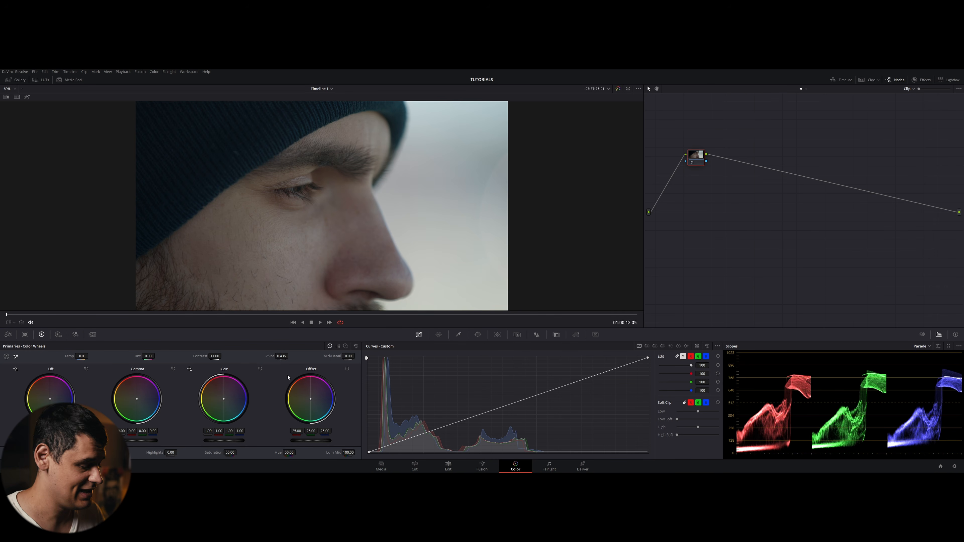
- Toggle the cinema viewer mode on and off repeatedly
key("ctrl+f")
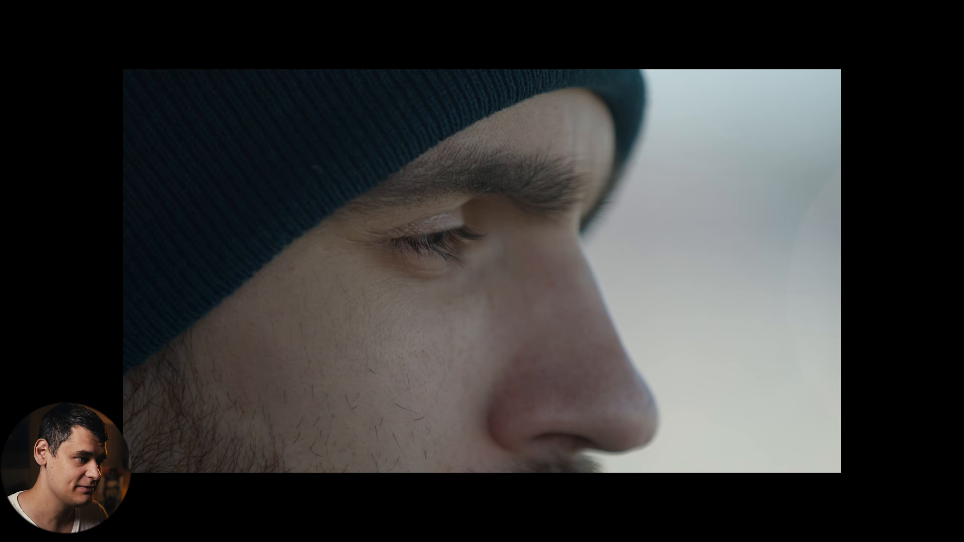
key("ctrl+f")
key("ctrl+f")
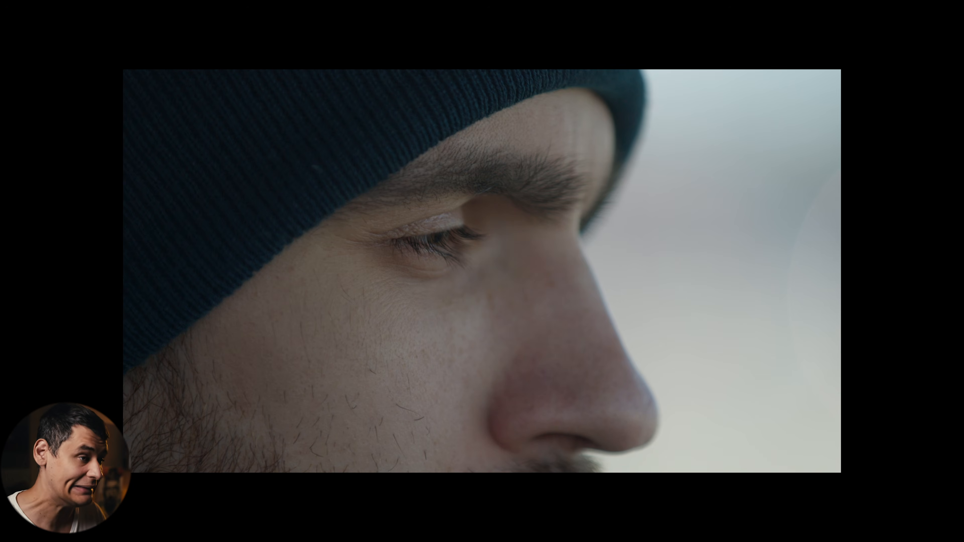
key("ctrl+f")
key("ctrl+f")
key("ctrl+f")
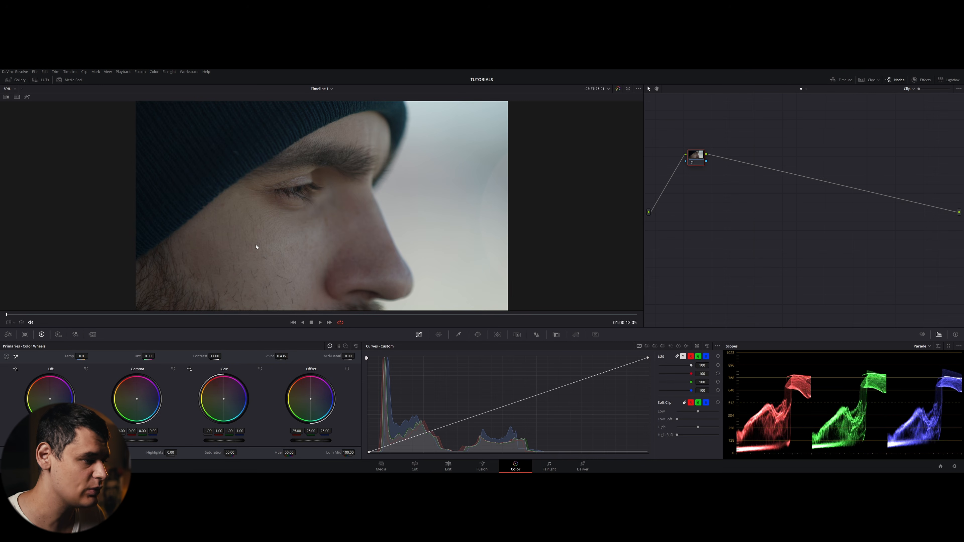
- Toggle the enhanced viewer and full-screen viewer modes on and off again
key("alt+f")
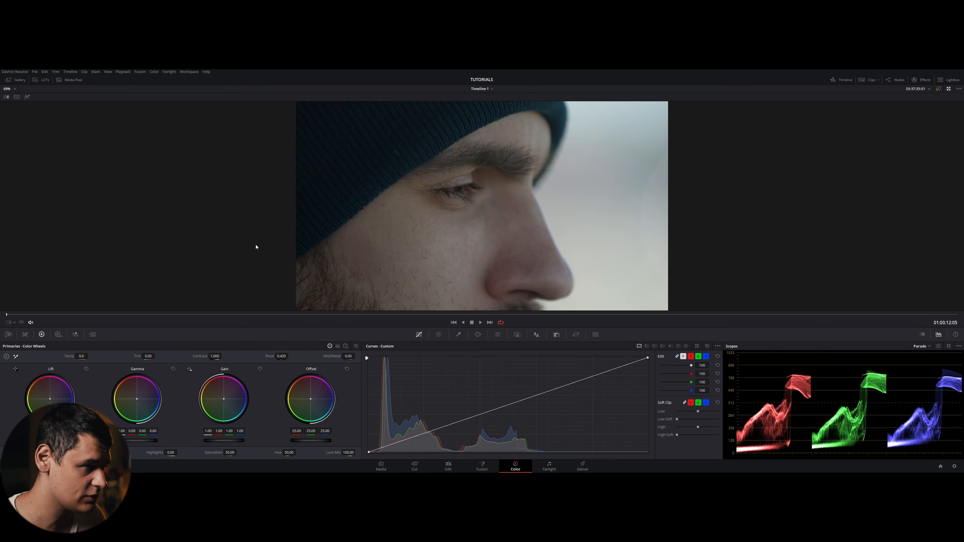
key("alt+f")
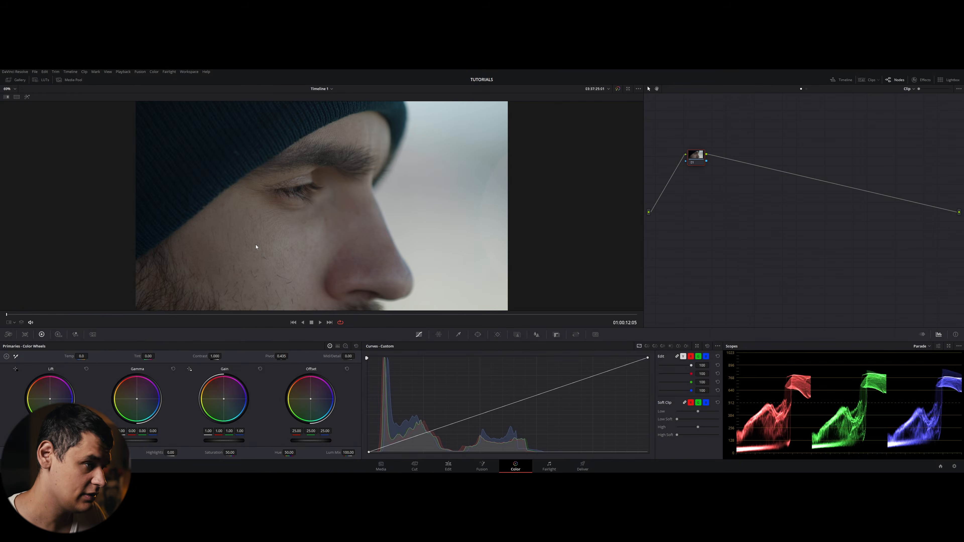
key("shift+f")
key("shift+f")
key("shift+f")
key("shift+f")
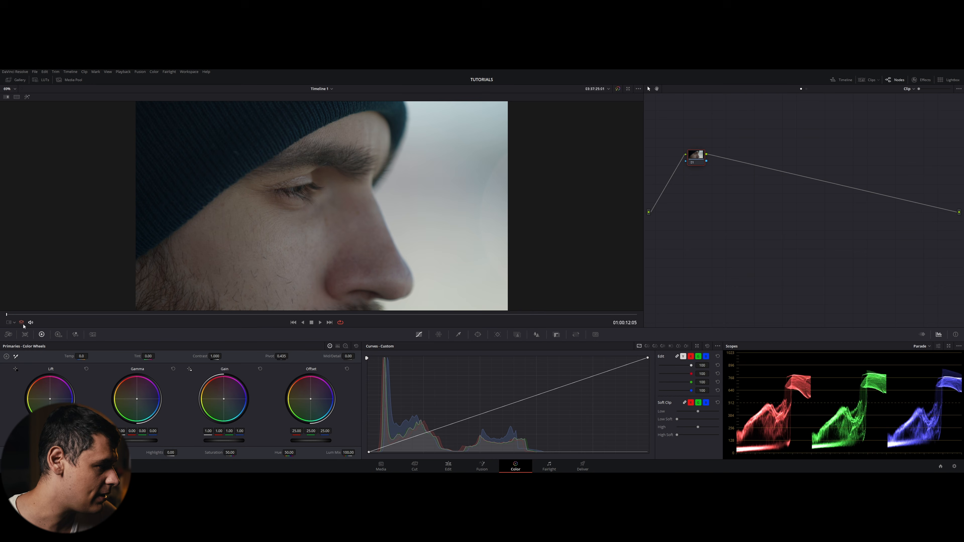
- Add a circular power window to the node and enlarge it to cover most of the face
left_click(12, 323)
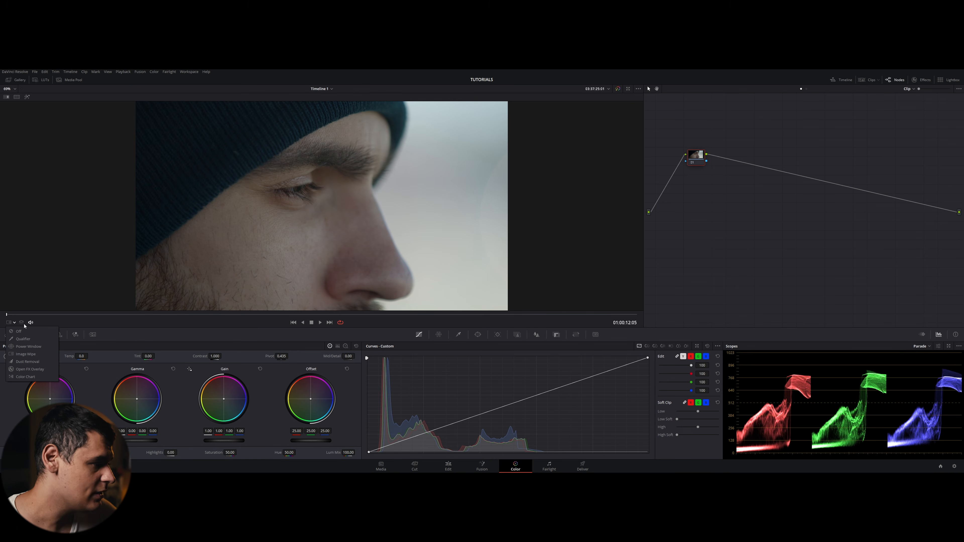
left_click(131, 328)
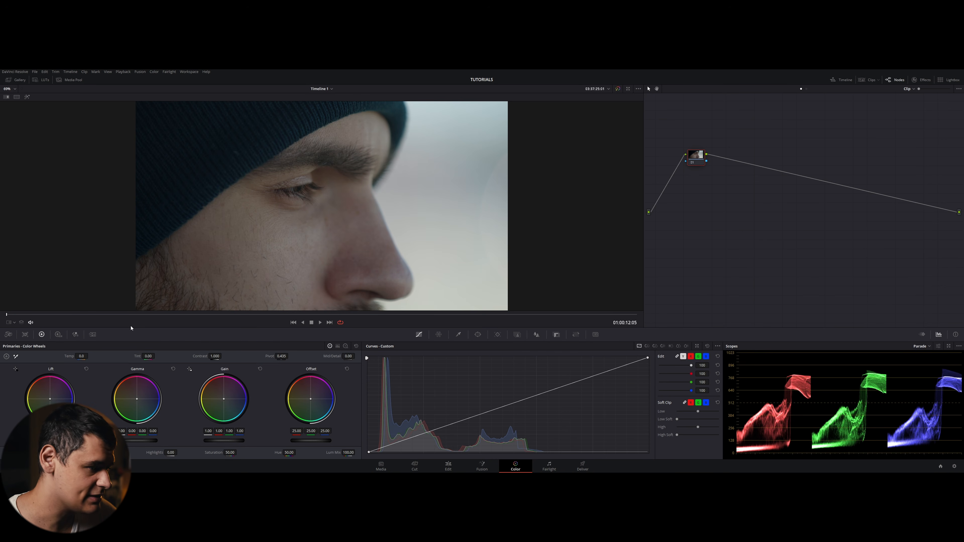
left_click(478, 334)
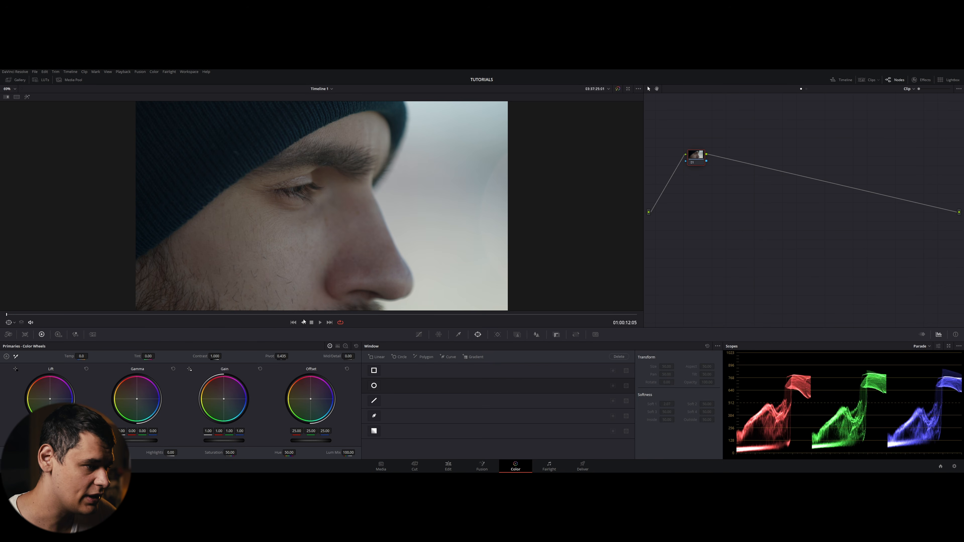
left_click(375, 386)
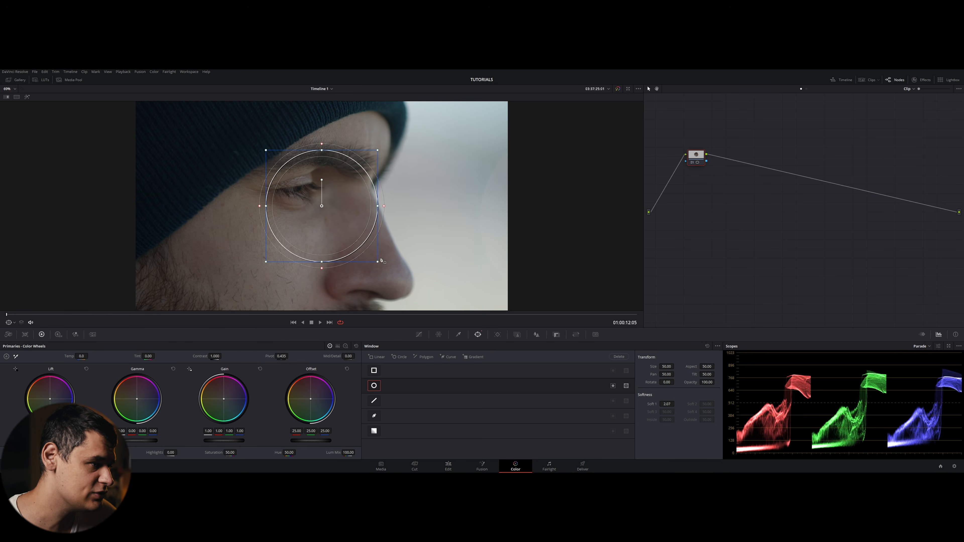
left_click_drag(381, 260, 416, 299)
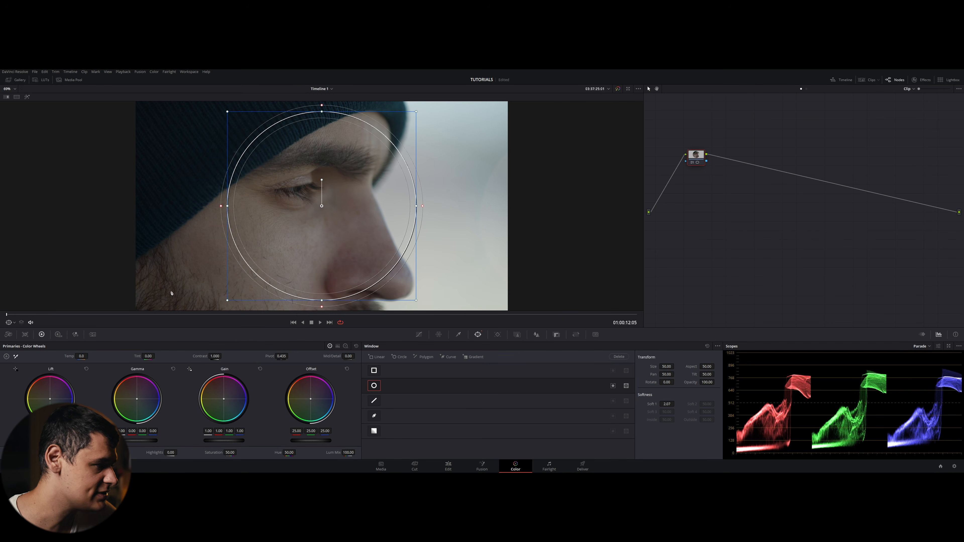
- Set the viewer overlay to Power Window and toggle the window outline display on and off
left_click(9, 323)
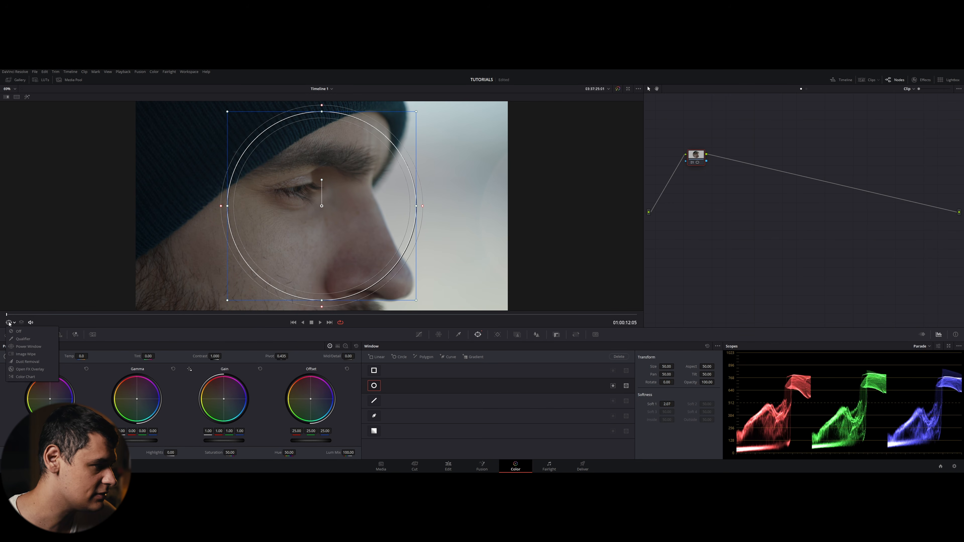
left_click(29, 347)
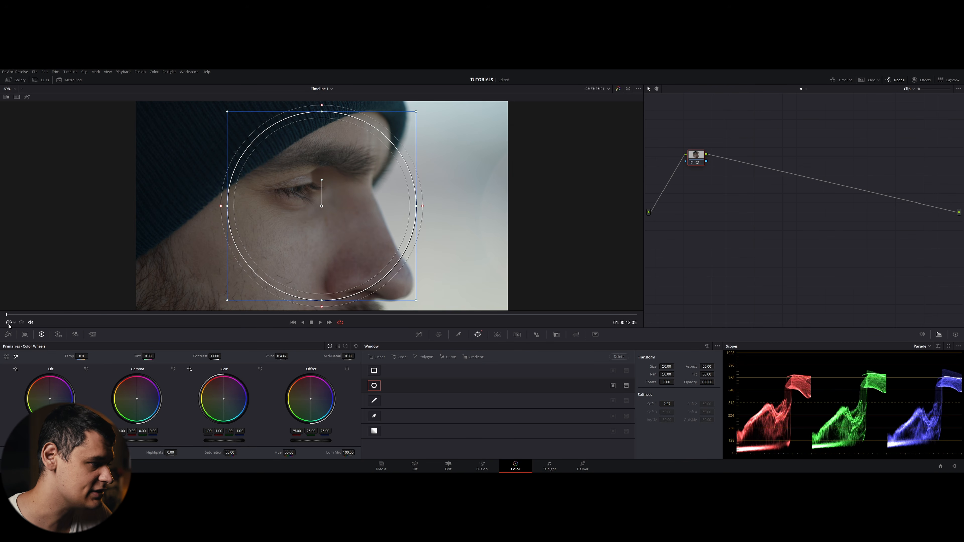
key("shift+grave")
key("shift+grave")
key("shift+grave")
key("shift+grave")
key("shift+grave")
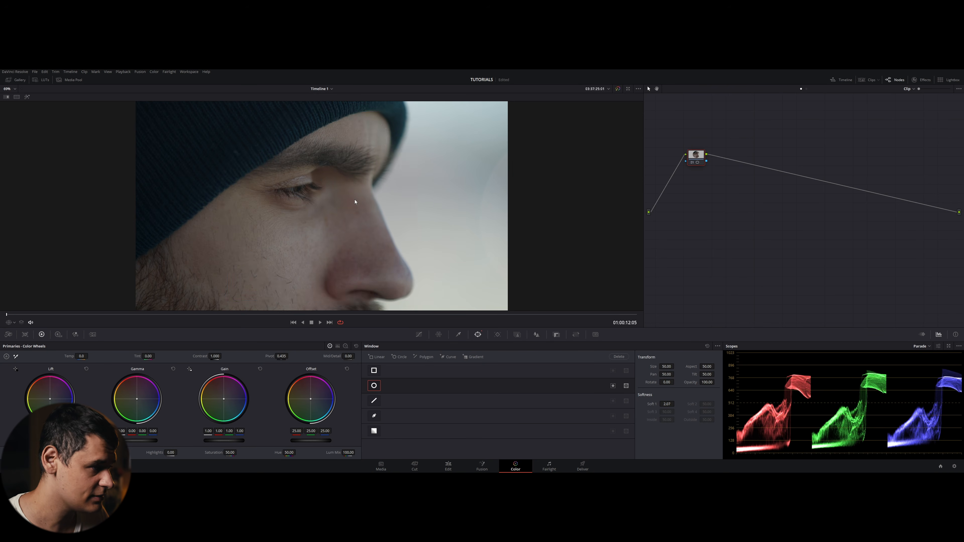
key("shift+grave")
key("shift+grave")
key("shift+grave")
key("shift+grave")
key("shift+grave")
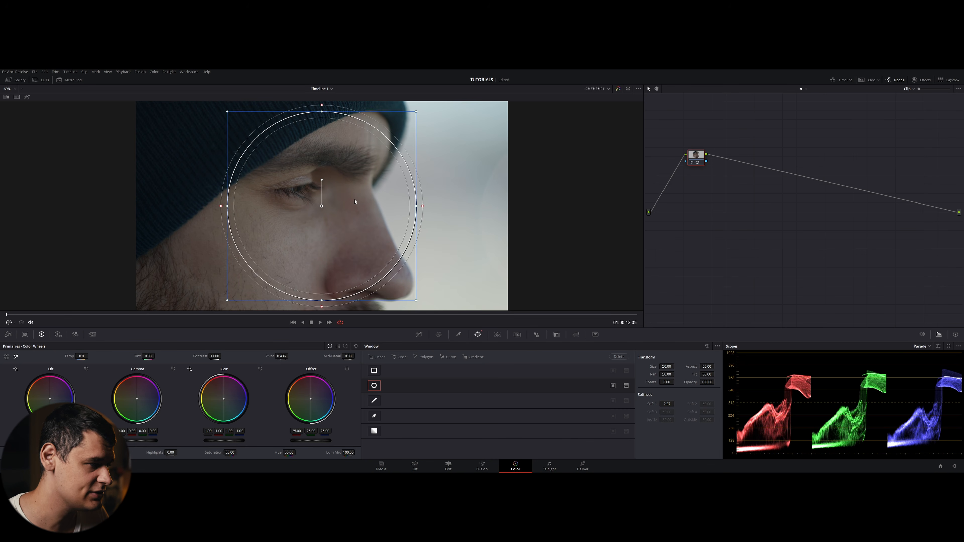
key("shift+grave")
key("shift+grave")
key("shift+grave")
key("shift+grave")
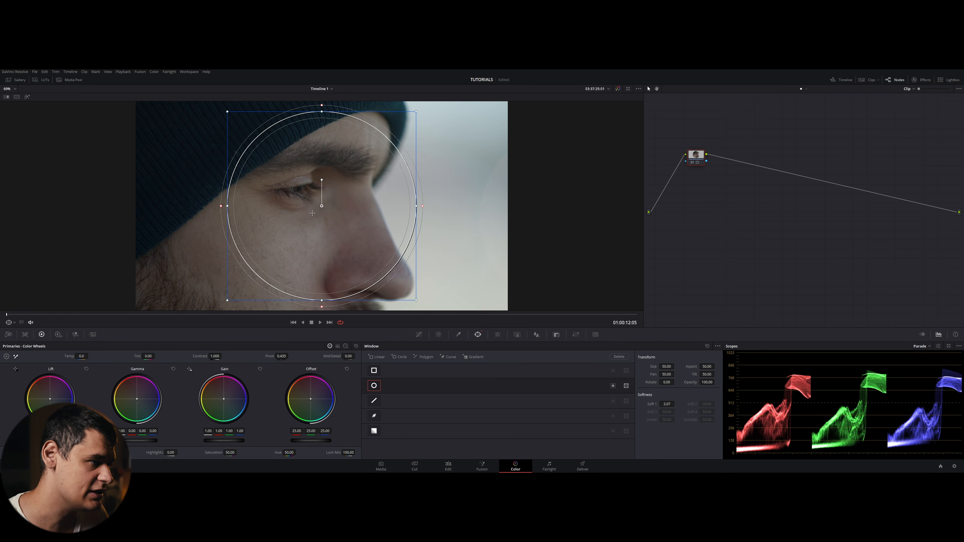
- Nudge the circular power window slightly left, then switch the viewer overlay to Color Chart and back to Off
left_click_drag(322, 202, 289, 203)
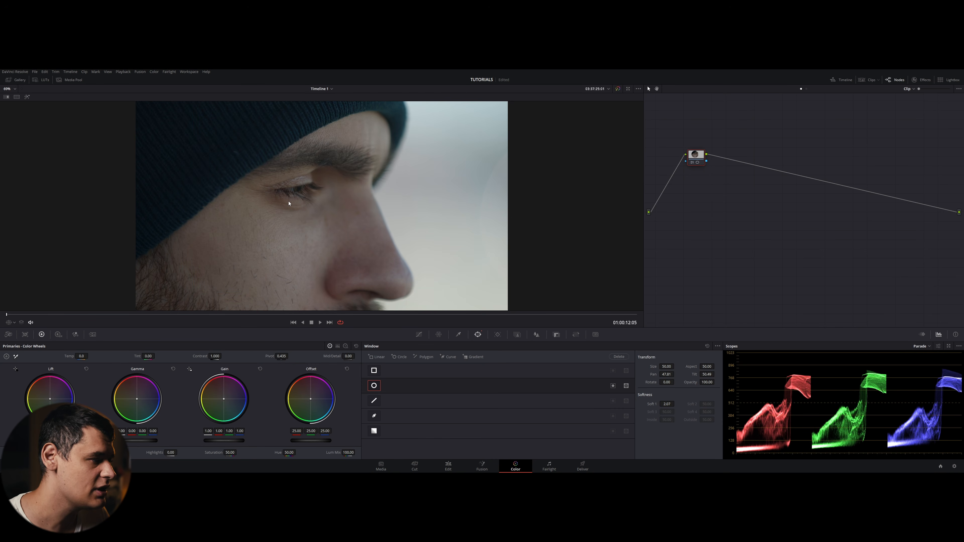
left_click(16, 322)
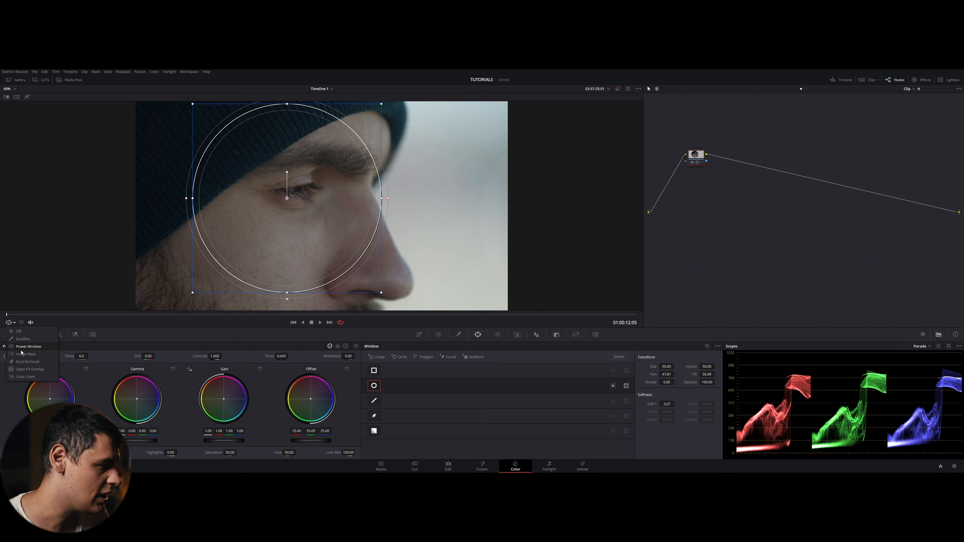
left_click(22, 372)
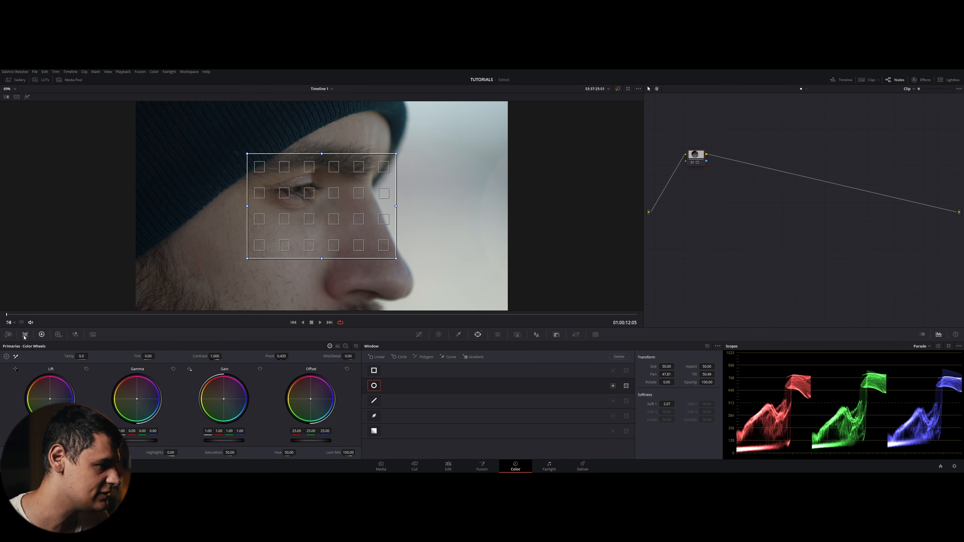
left_click(15, 323)
left_click(18, 331)
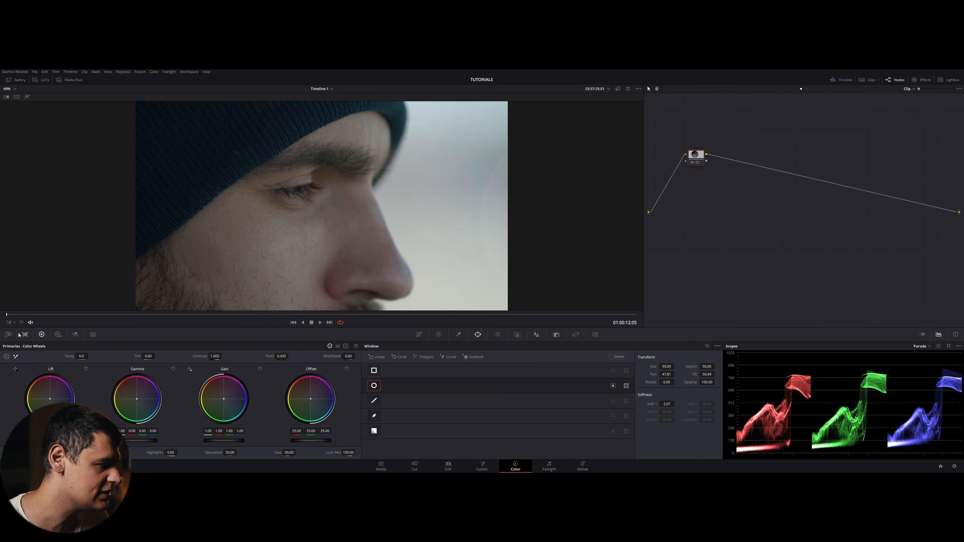
left_click(14, 322)
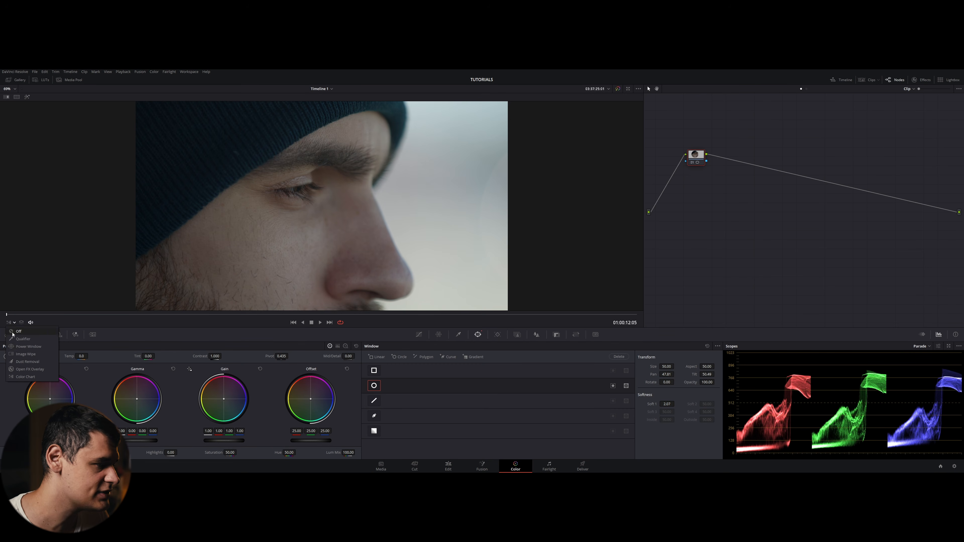
left_click(8, 325)
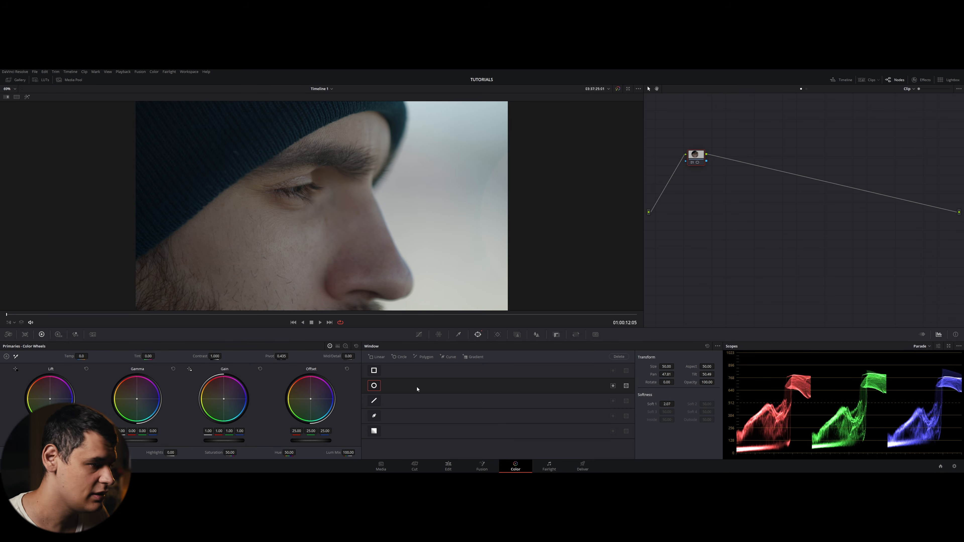
- Reset the node's grade to remove the power window and open the Curves palette
right_click(695, 153)
left_click(709, 157)
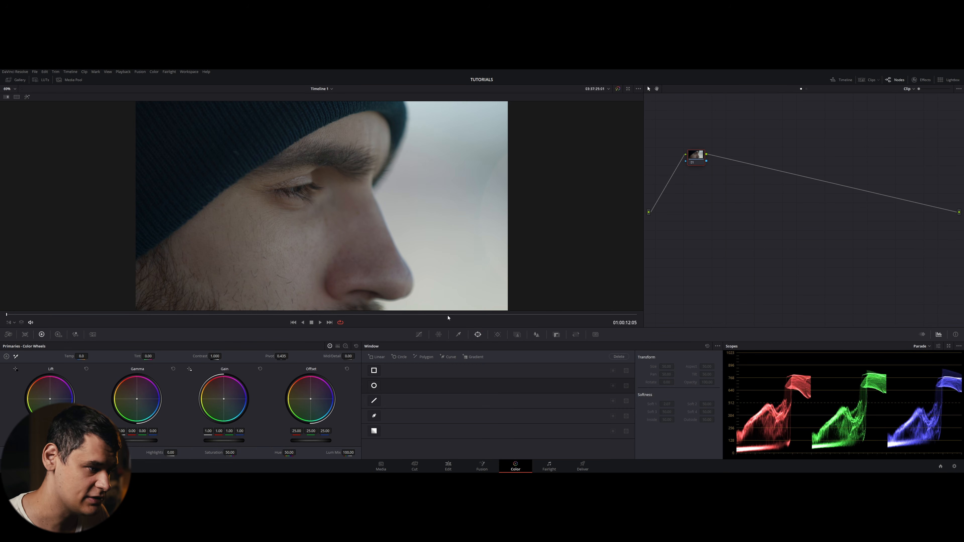
left_click(418, 335)
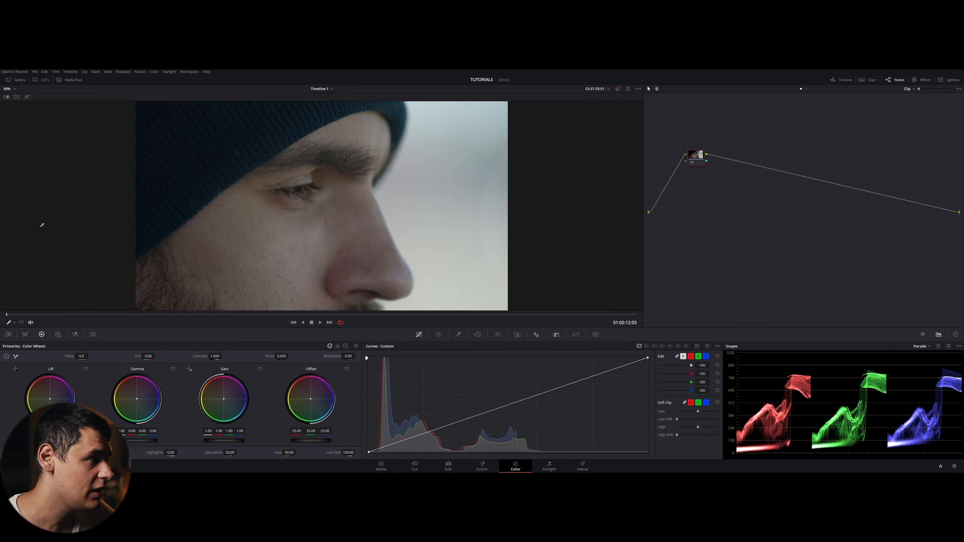
- Toggle the image wipe in the viewer on and off several times
left_click(6, 97)
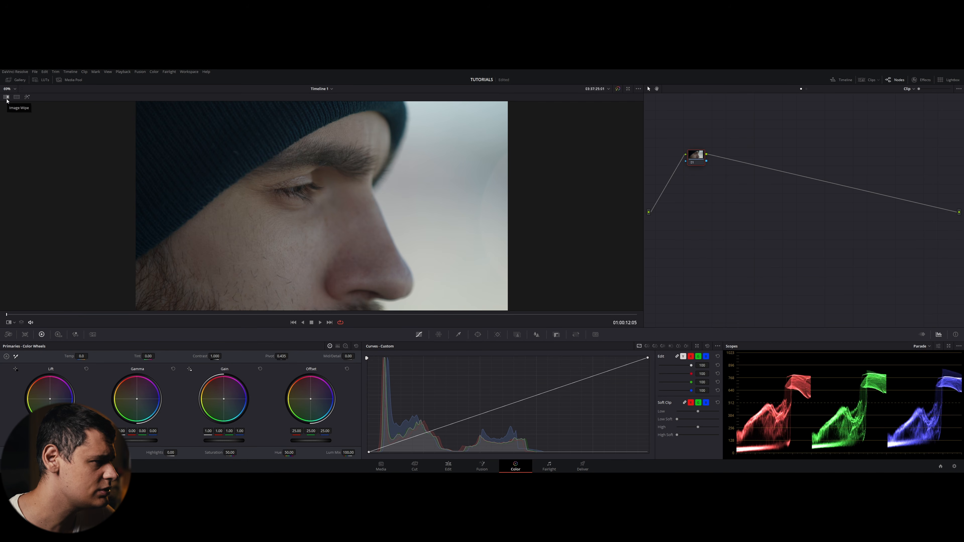
left_click(6, 97)
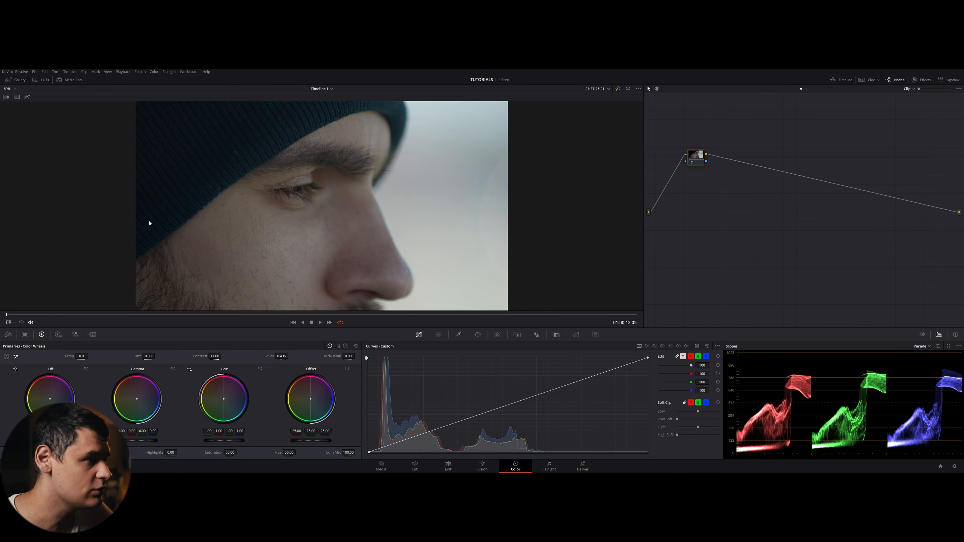
left_click(6, 98)
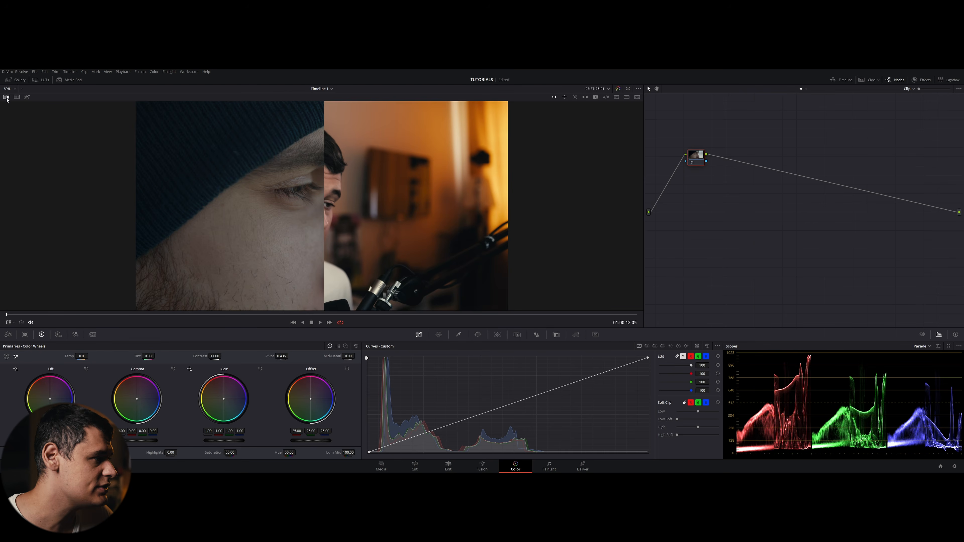
left_click(6, 97)
left_click(6, 98)
left_click(6, 98)
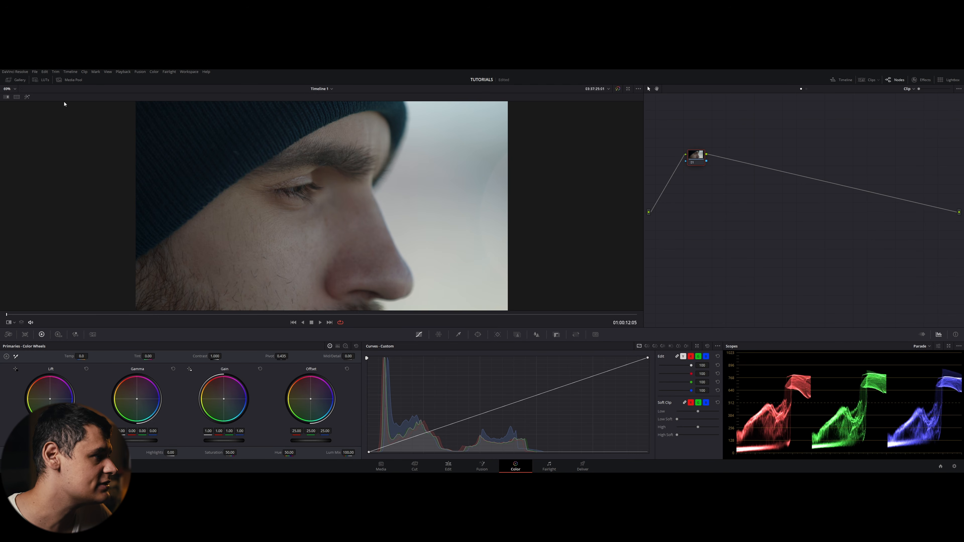
- Open the Gallery, select the Stills 1 album and grab a still of the current frame
left_click(9, 80)
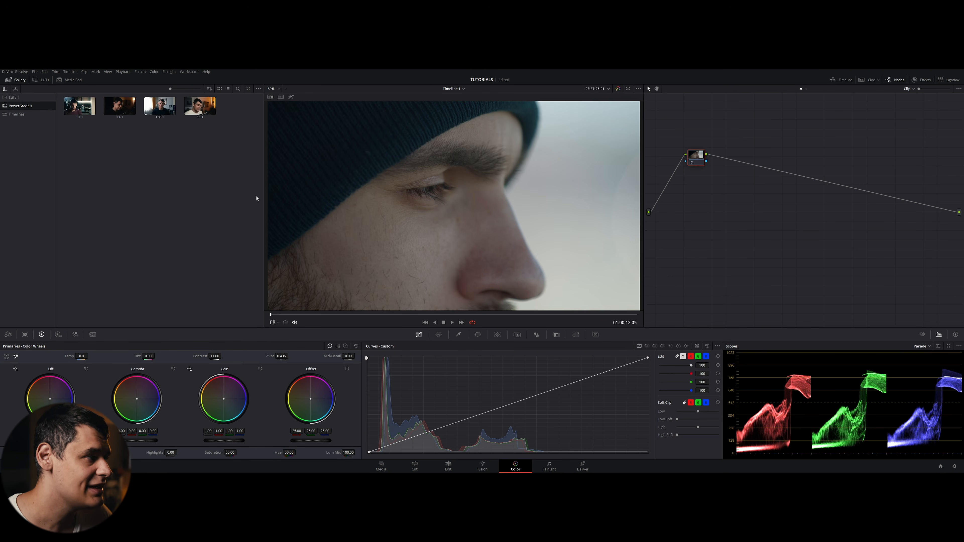
left_click(13, 97)
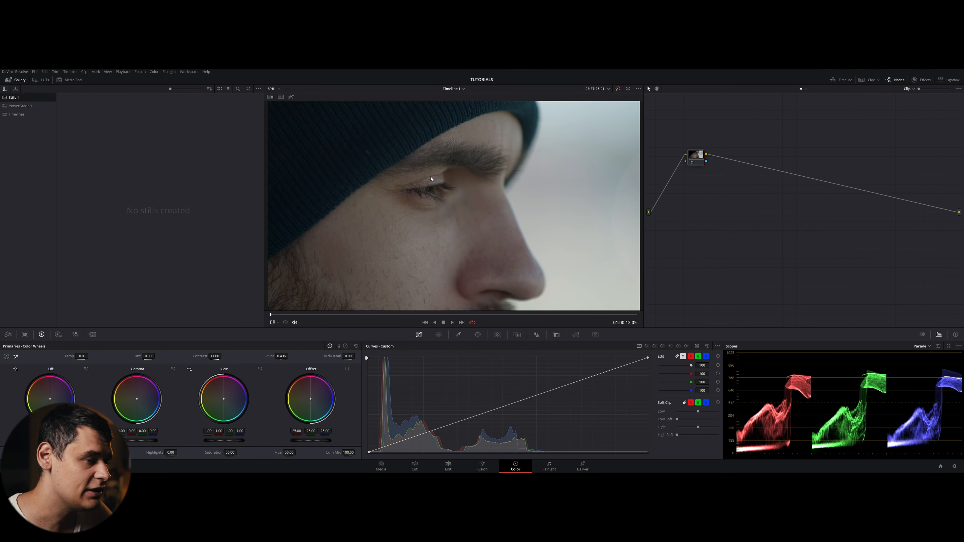
right_click(411, 181)
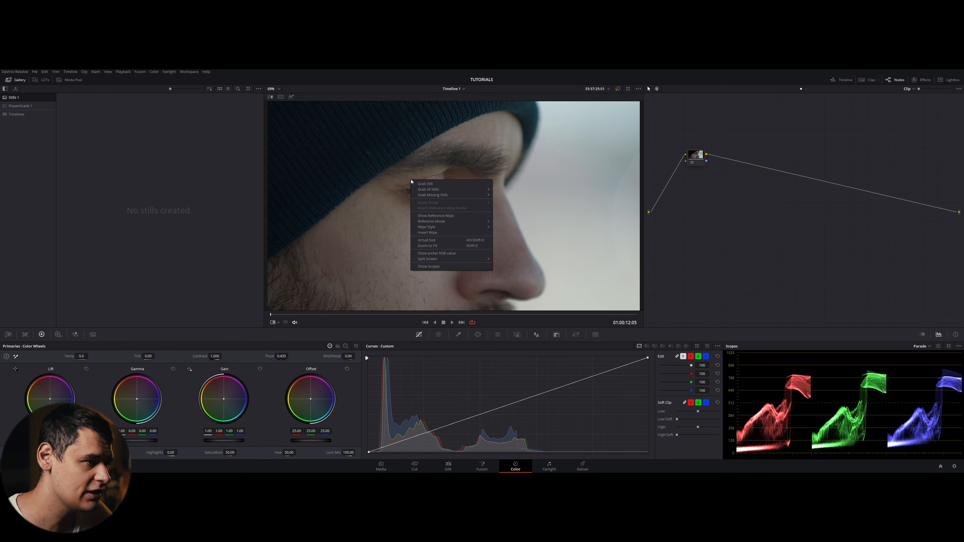
left_click(429, 185)
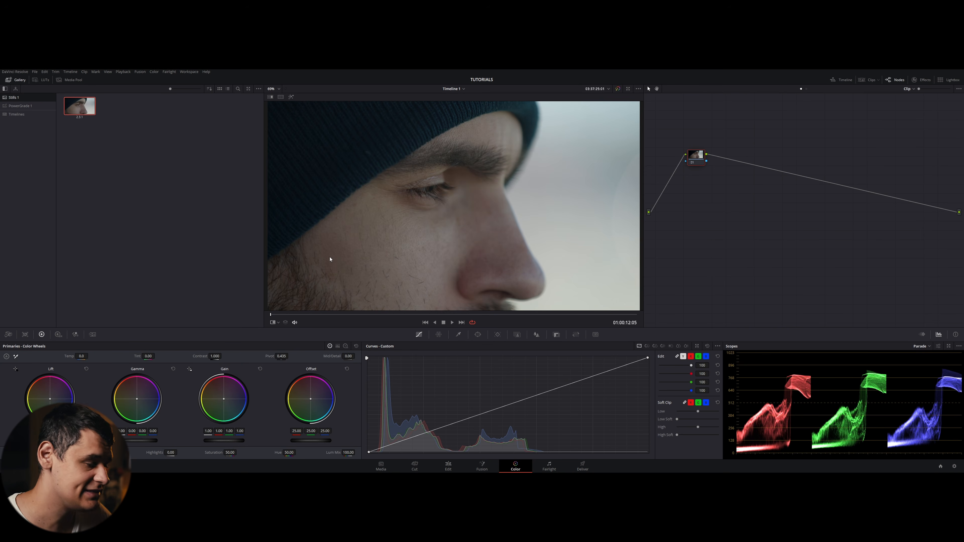
- Show the clips strip, select the car headlight clip, and hide the clips strip again
left_click(868, 80)
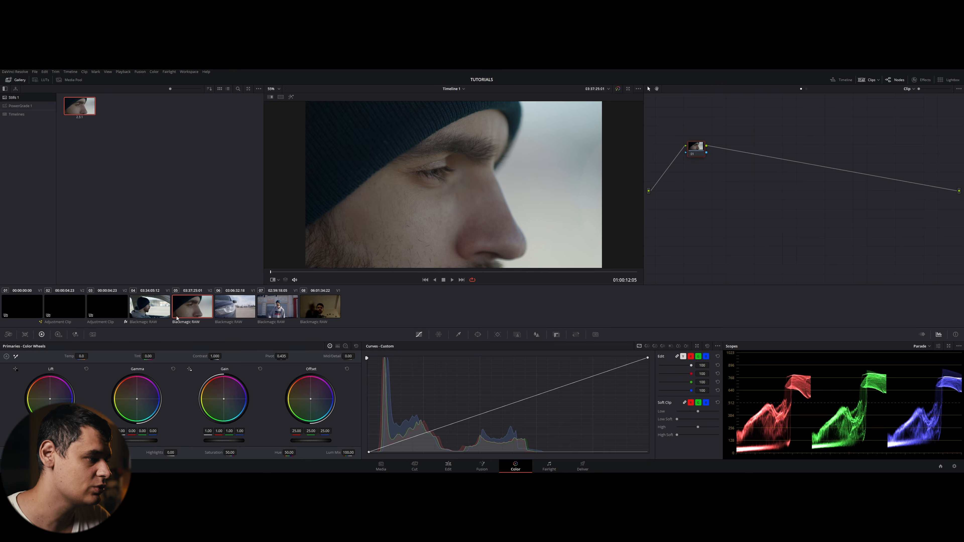
left_click(244, 308)
left_click(869, 80)
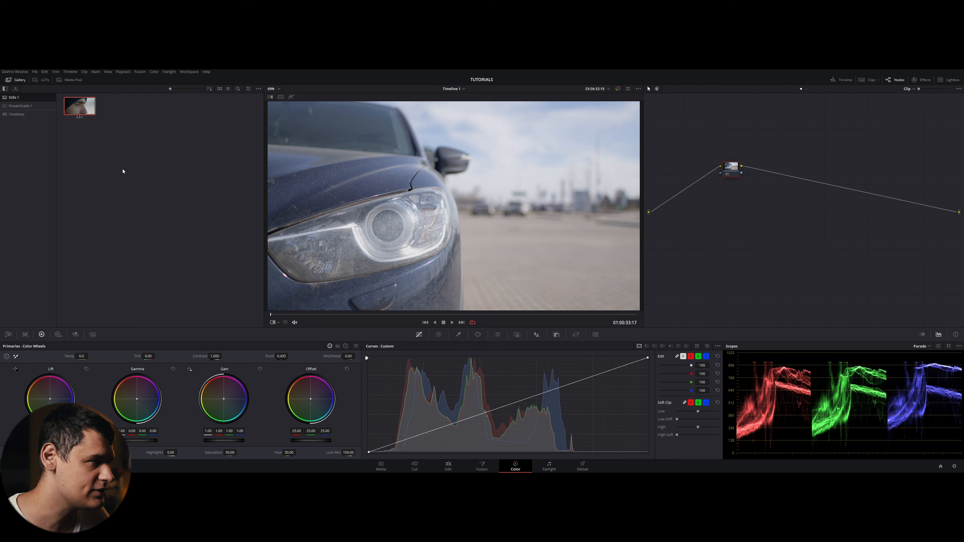
- Play the grabbed still as a reference wipe and reposition the wipe divider across the viewer
right_click(81, 111)
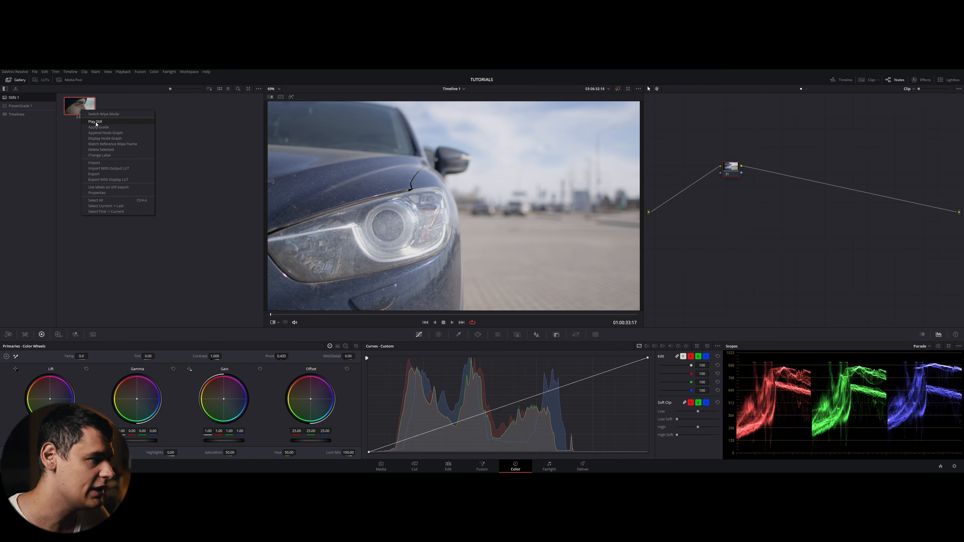
left_click(96, 122)
left_click_drag(463, 213, 467, 235)
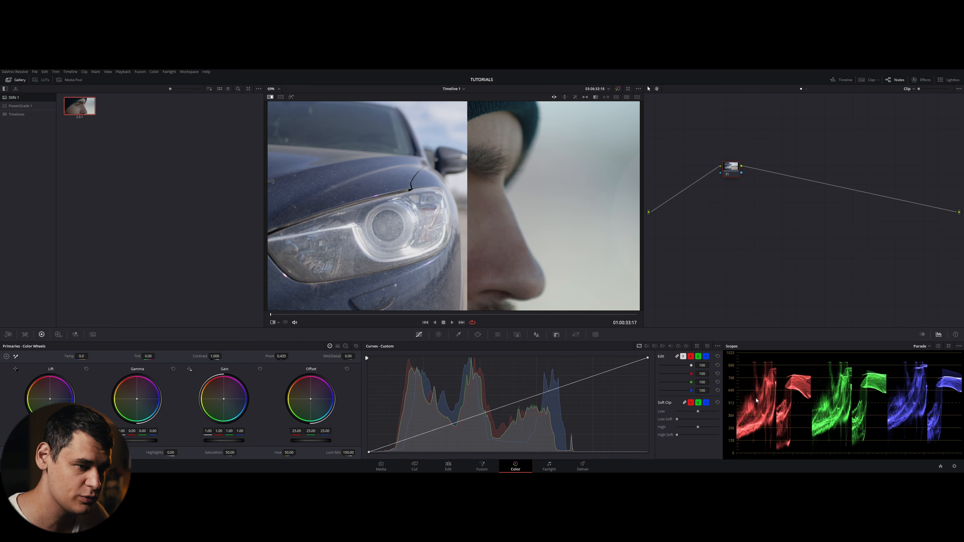
left_click_drag(434, 238, 396, 238)
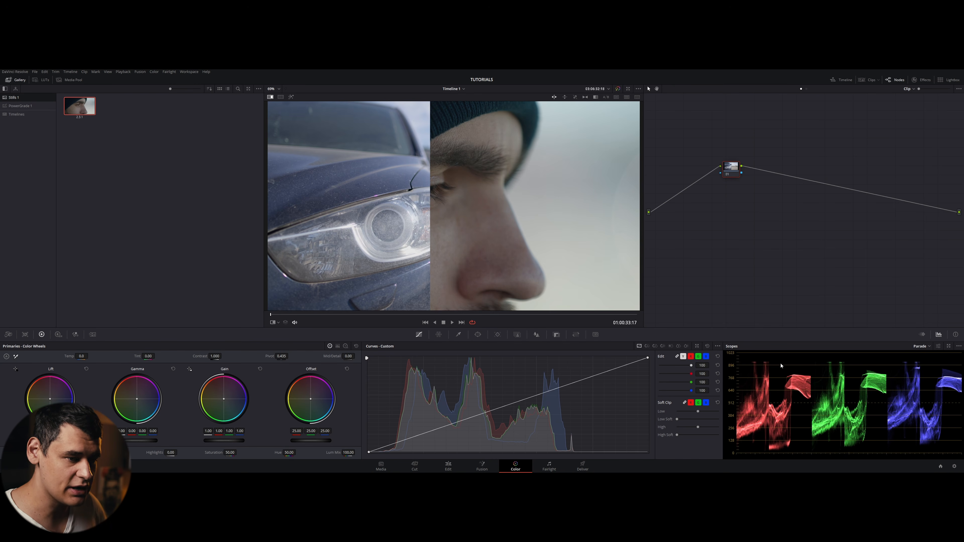
left_click_drag(415, 238, 432, 248)
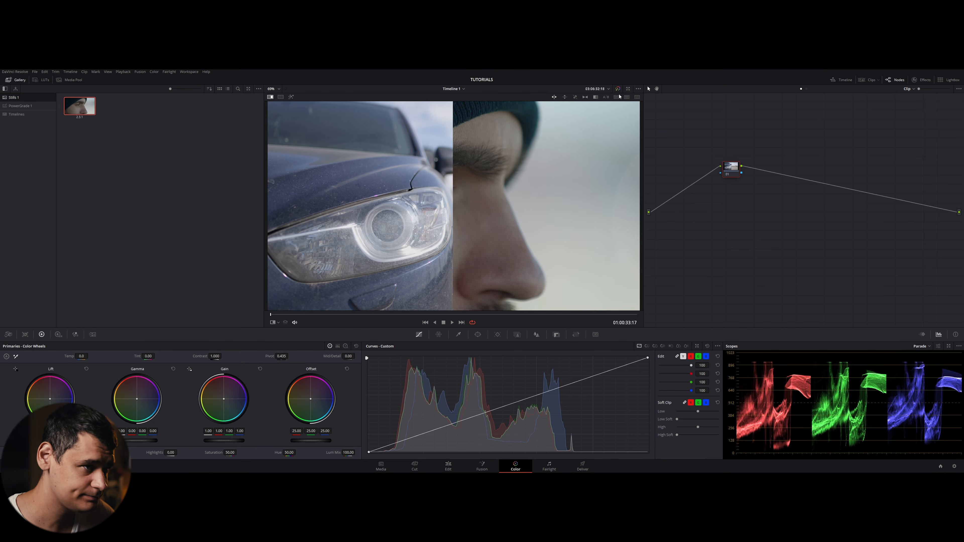
- Try each wipe style in turn, ending with the horizontal wipe
left_click(565, 97)
left_click(575, 97)
left_click(595, 97)
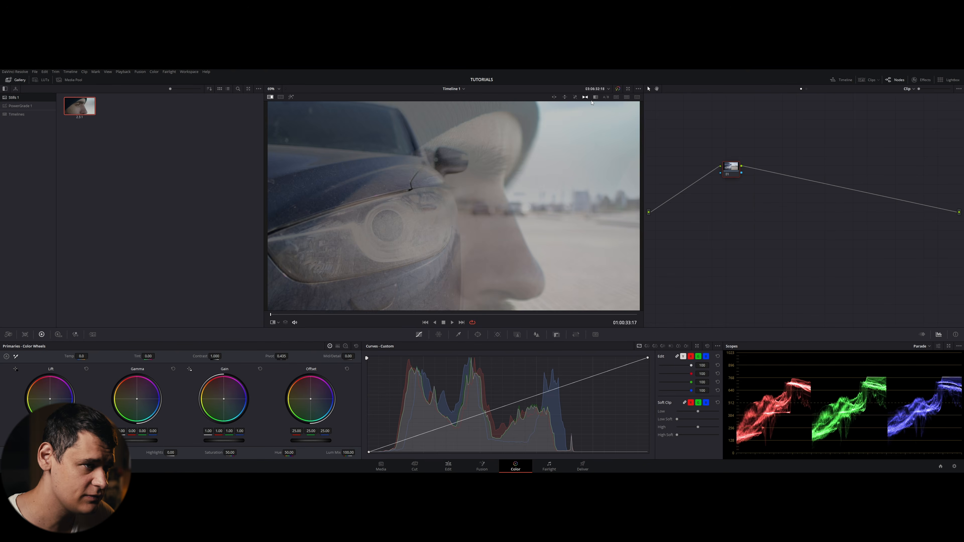
left_click(606, 97)
left_click(616, 97)
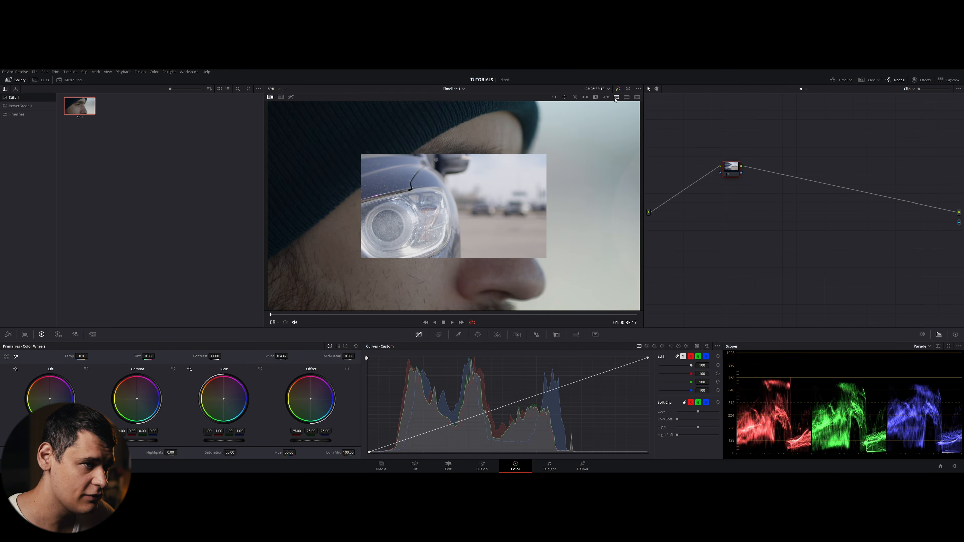
left_click(626, 97)
left_click(554, 97)
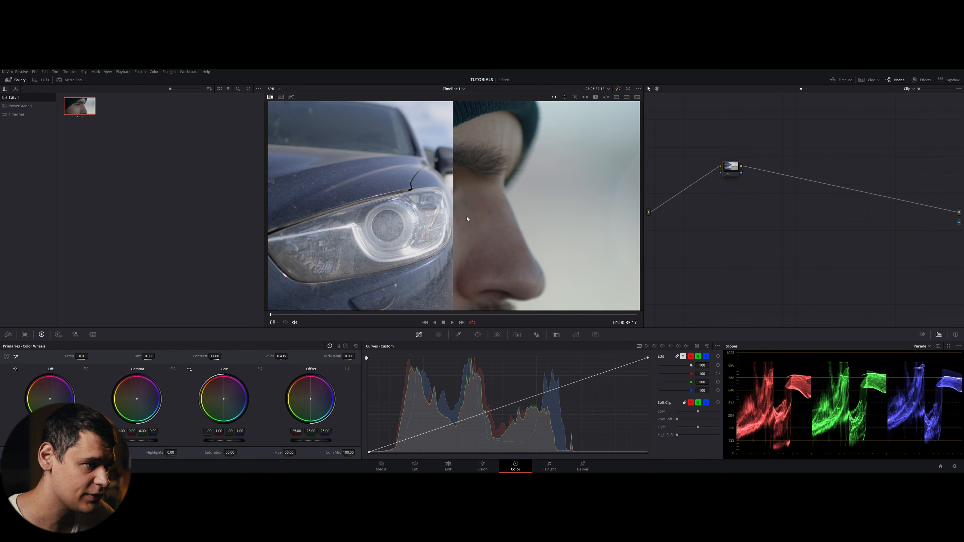
left_click_drag(466, 215, 470, 251)
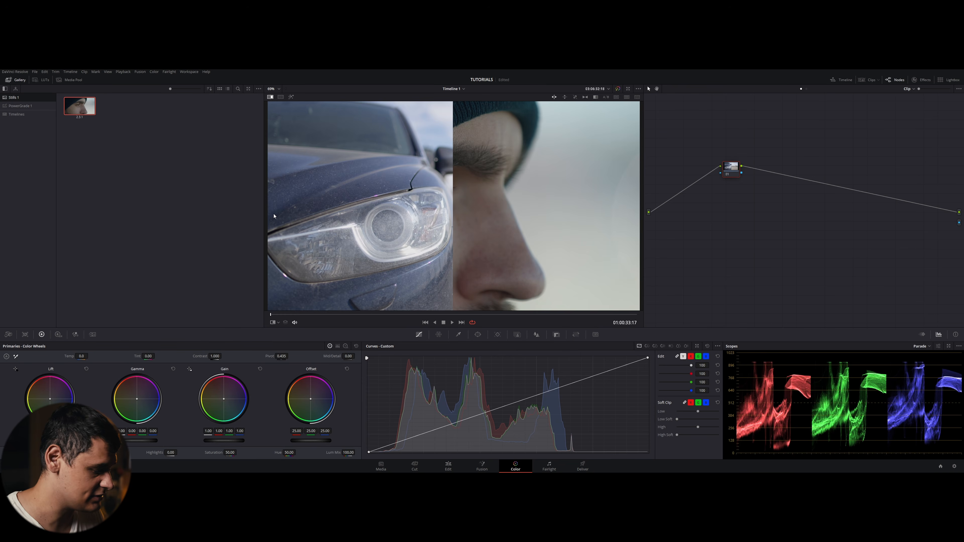
- Toggle the reference wipe on and off repeatedly, leaving it off
key("ctrl+w")
key("ctrl+w")
key("ctrl+w")
key("ctrl+w")
key("ctrl+w")
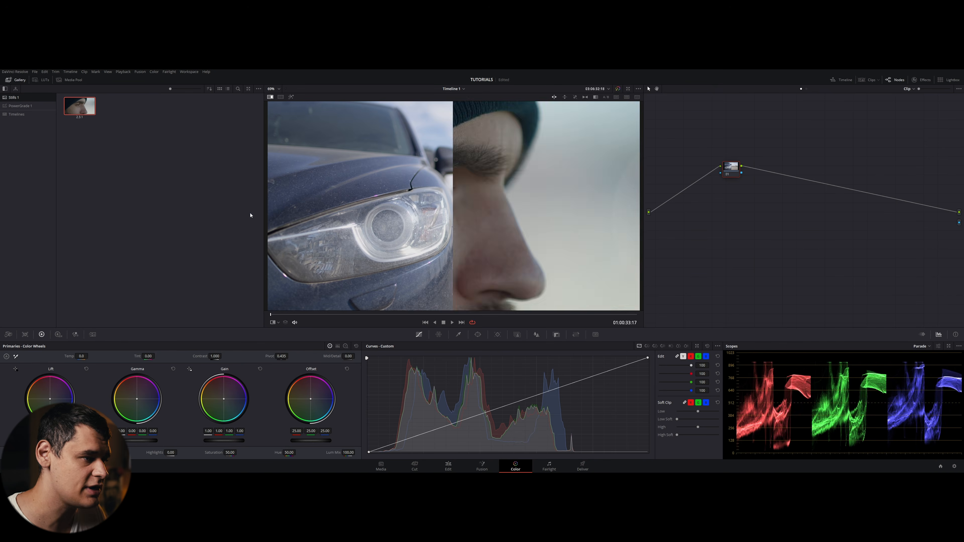
key("ctrl+w")
key("ctrl+w")
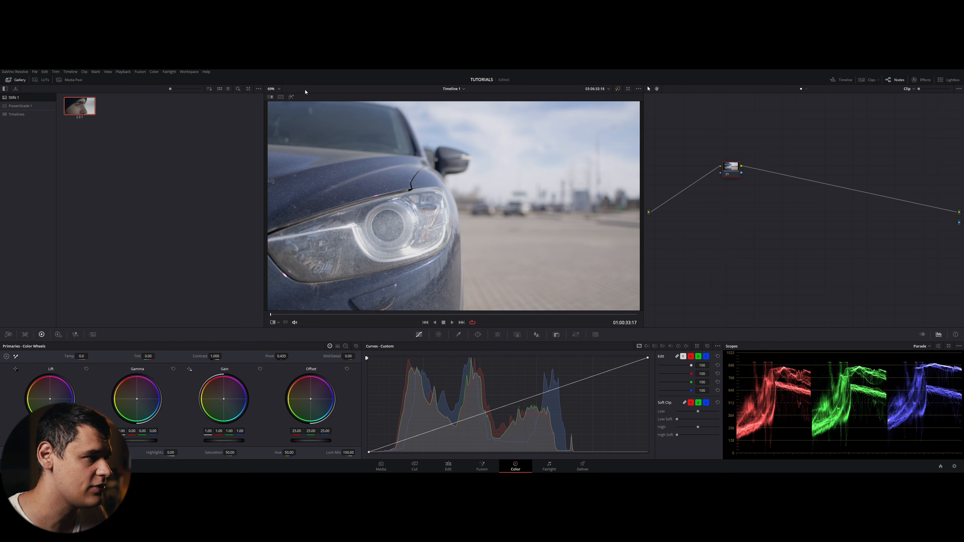
- Open the PowerGrade 1 album, select its third still and show it as the reference wipe
left_click(20, 105)
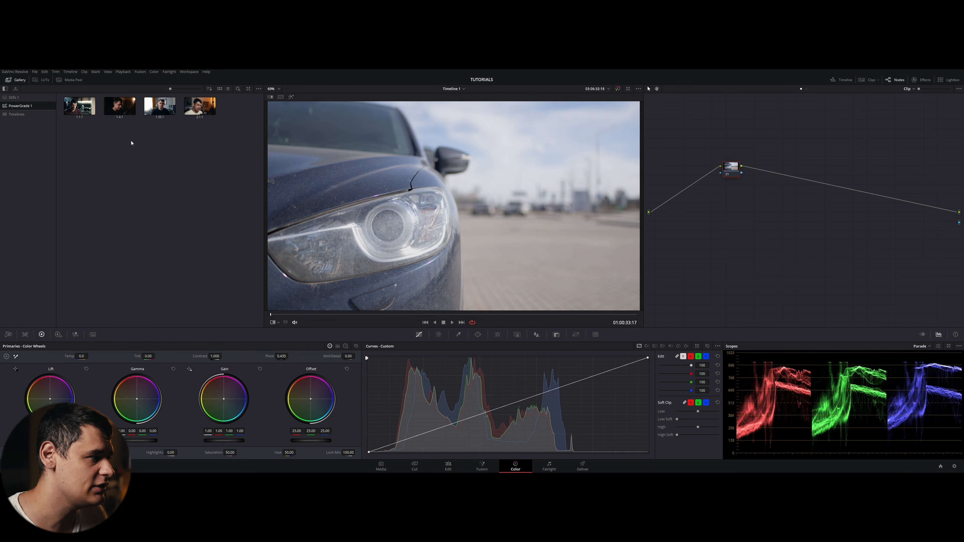
left_click(155, 117)
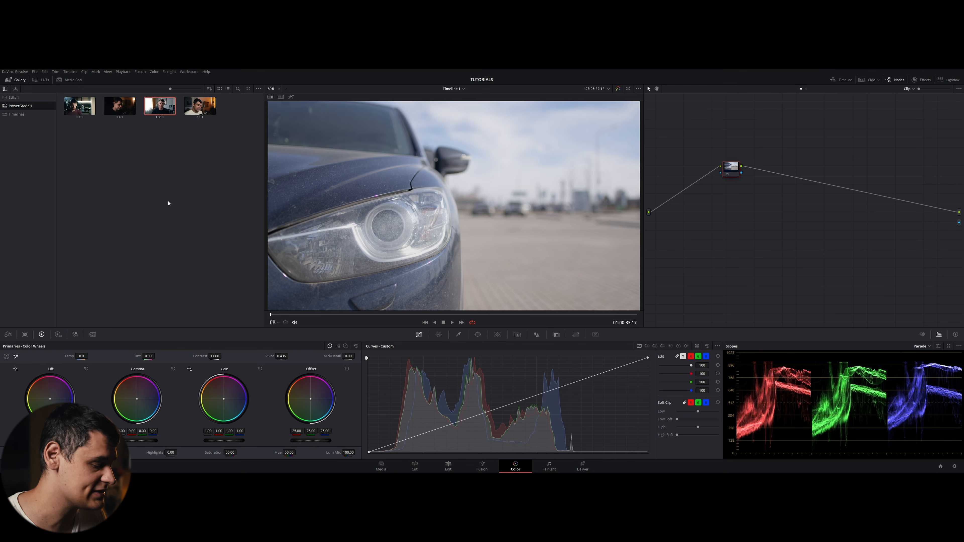
key("ctrl+w")
mouse_move(451, 226)
left_mouse_down()
mouse_move(354, 228)
mouse_move(568, 217)
mouse_move(319, 228)
mouse_move(449, 230)
left_mouse_up()
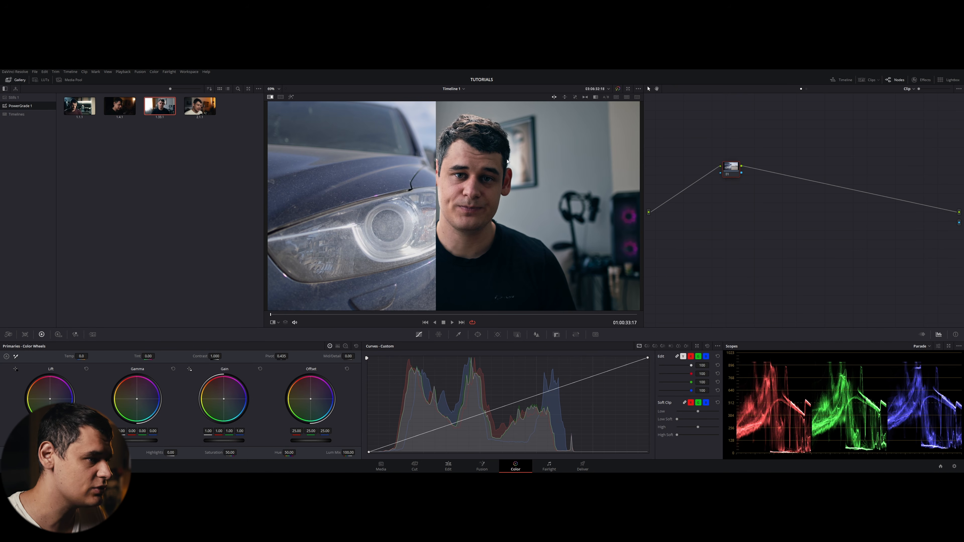
- Set the wipe's reference mode to Offline and show the clips strip
right_click(395, 172)
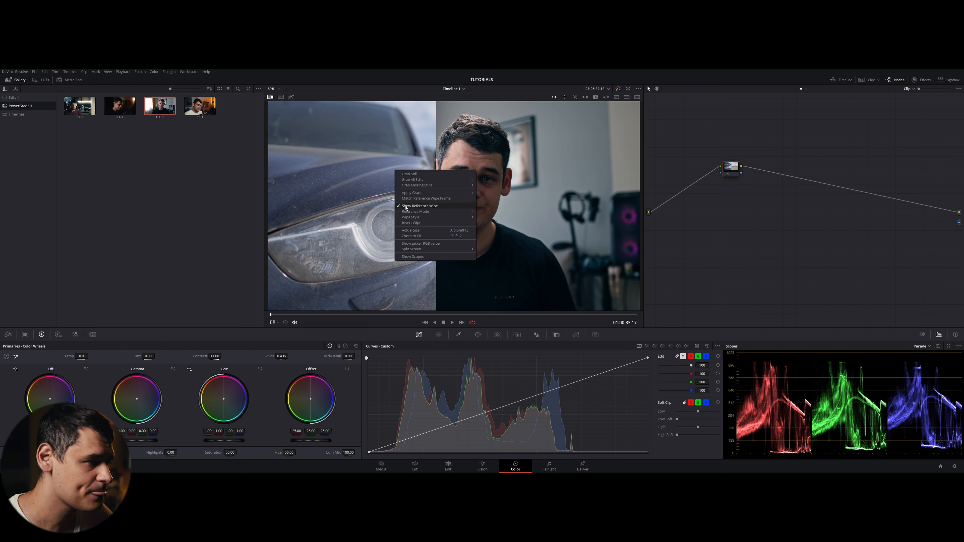
mouse_move(406, 212)
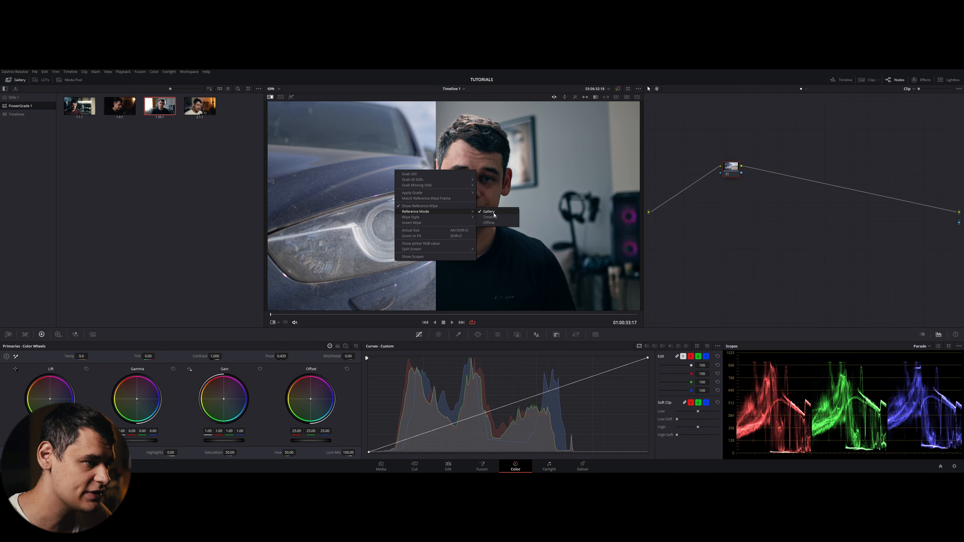
left_click(482, 250)
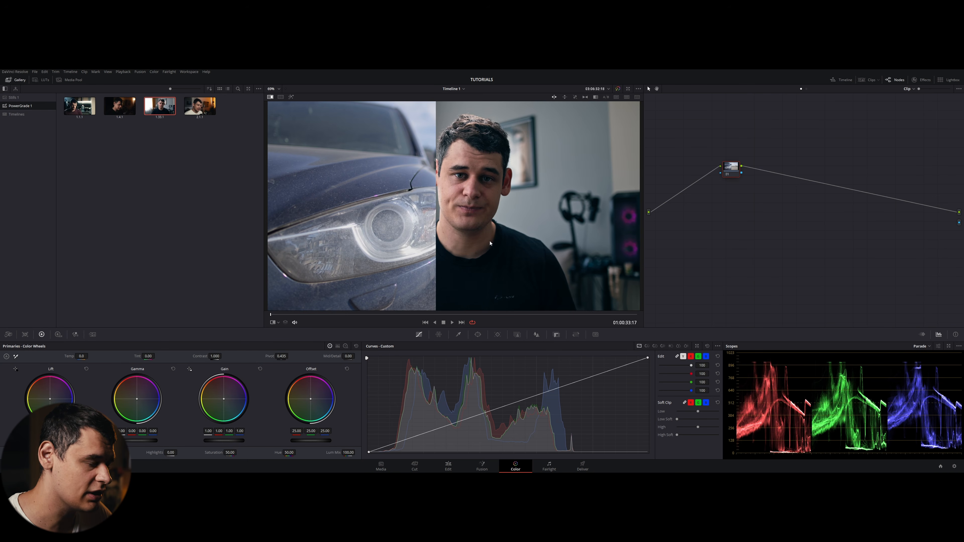
left_click(868, 78)
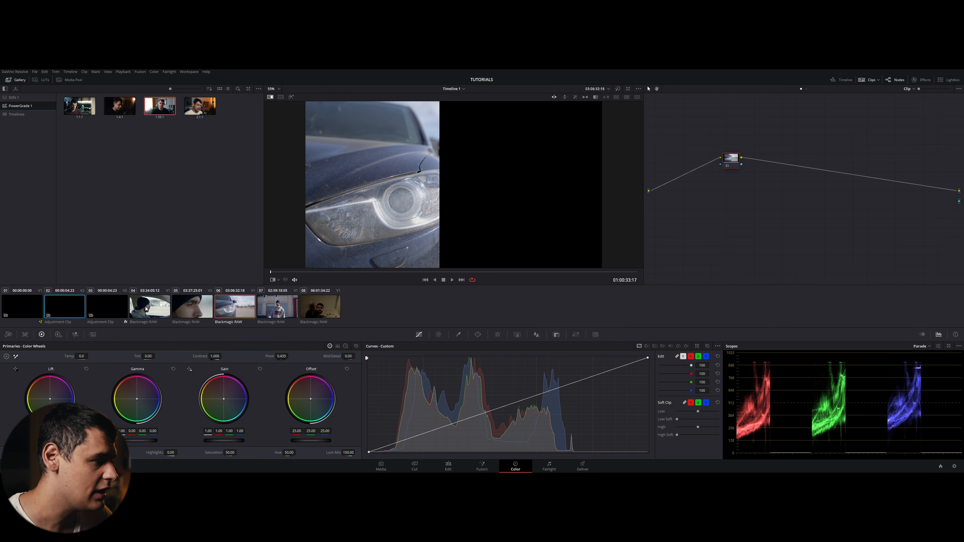
- Set the fifth timeline clip, the close-up profile shot, as the wipe timeline clip
left_click(202, 314)
left_click(228, 311)
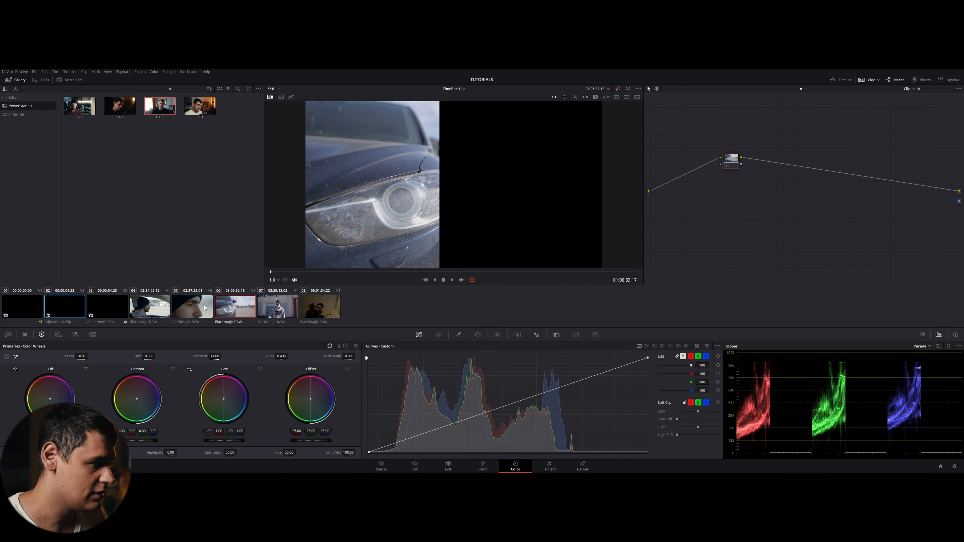
right_click(194, 311)
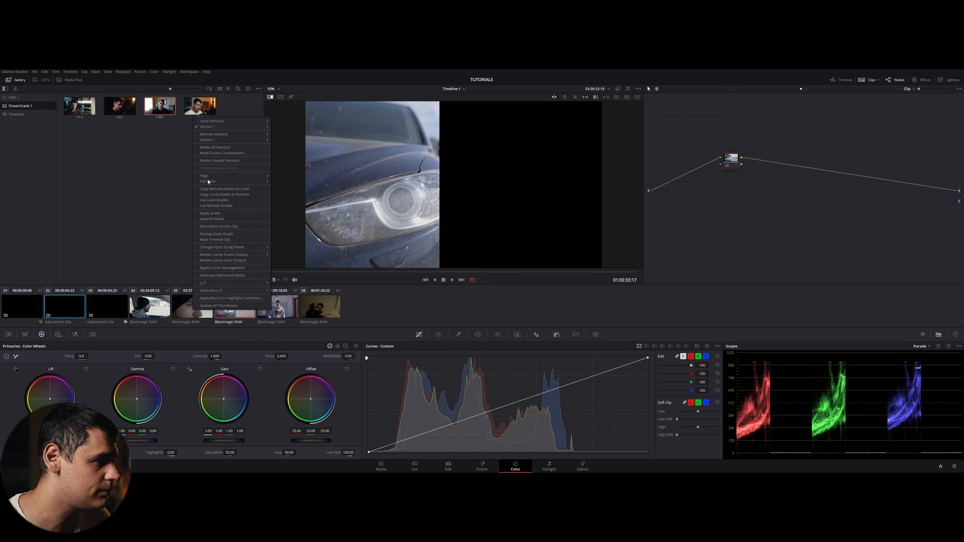
left_click(211, 240)
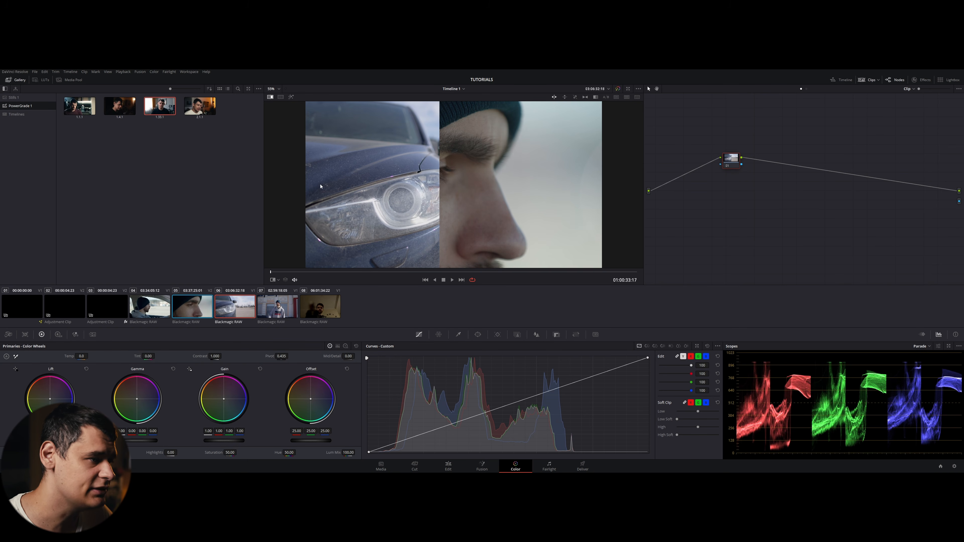
- Hide the clips strip and set the reference wipe's mode to Offline
left_click(869, 80)
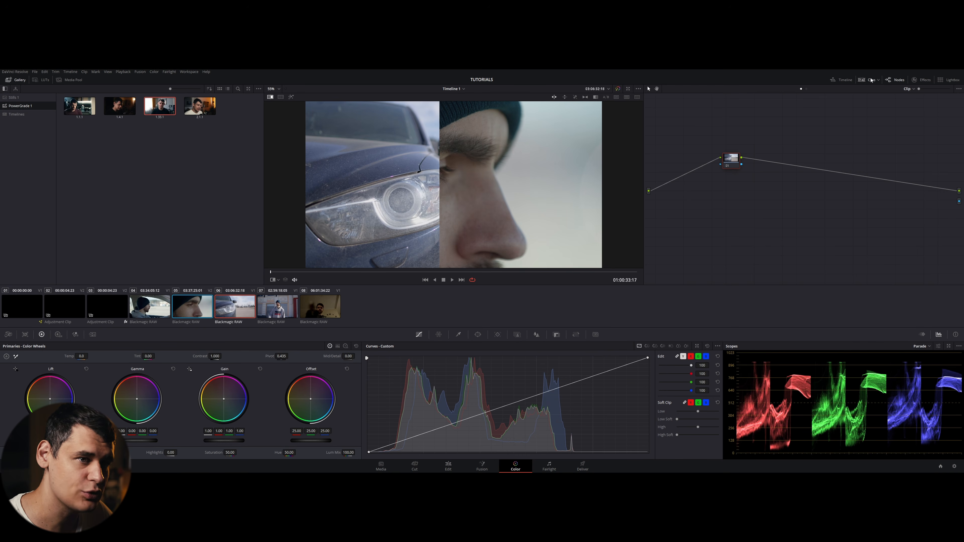
right_click(433, 192)
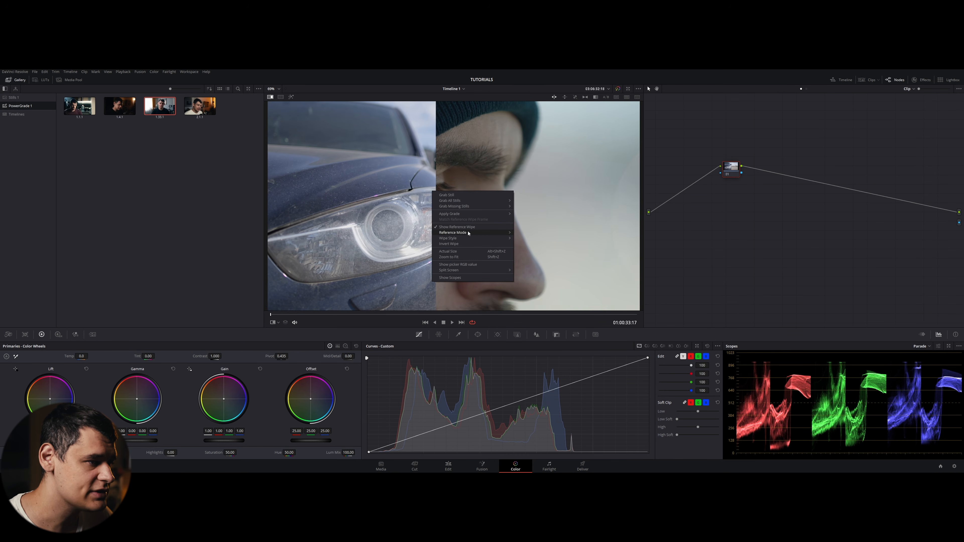
mouse_move(474, 232)
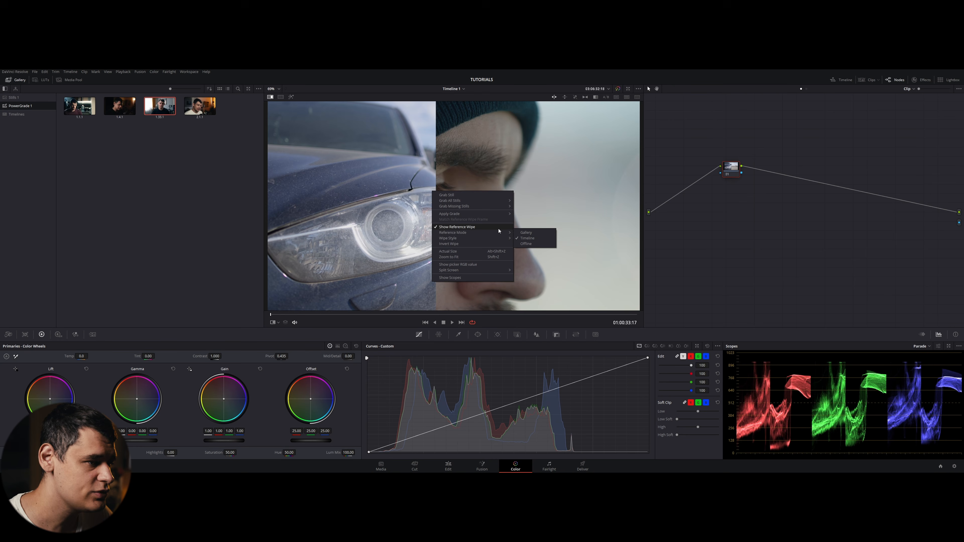
left_click(531, 244)
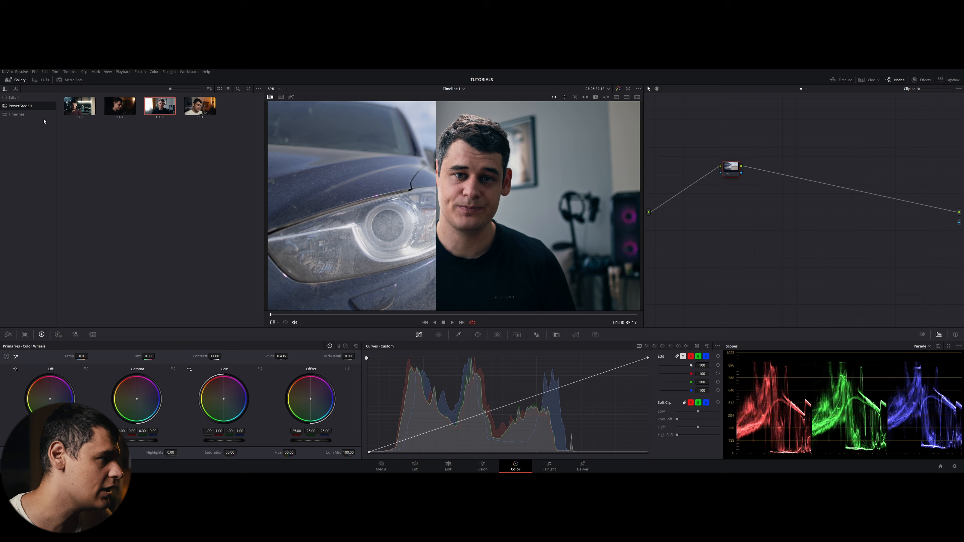
- Hide the gallery and turn on the split-screen viewer
left_click(270, 97)
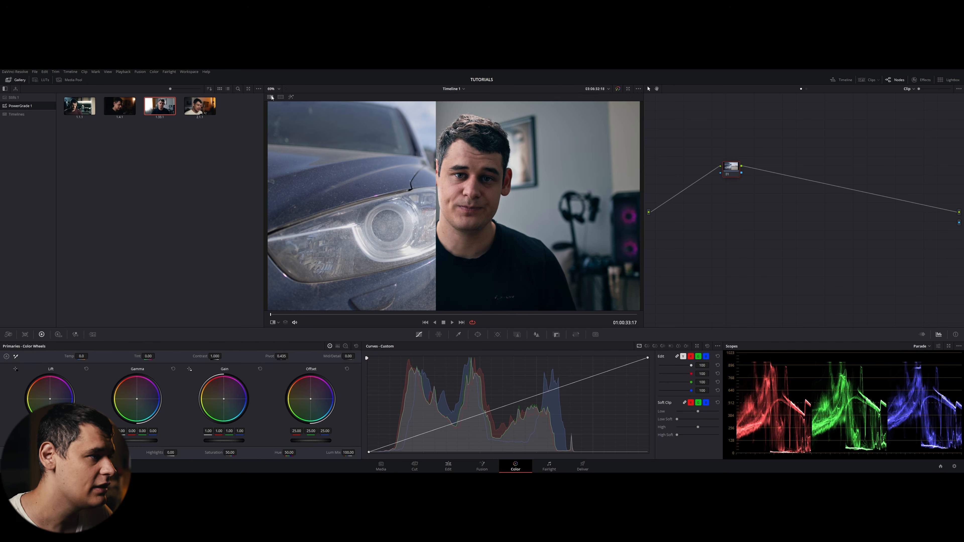
left_click(9, 80)
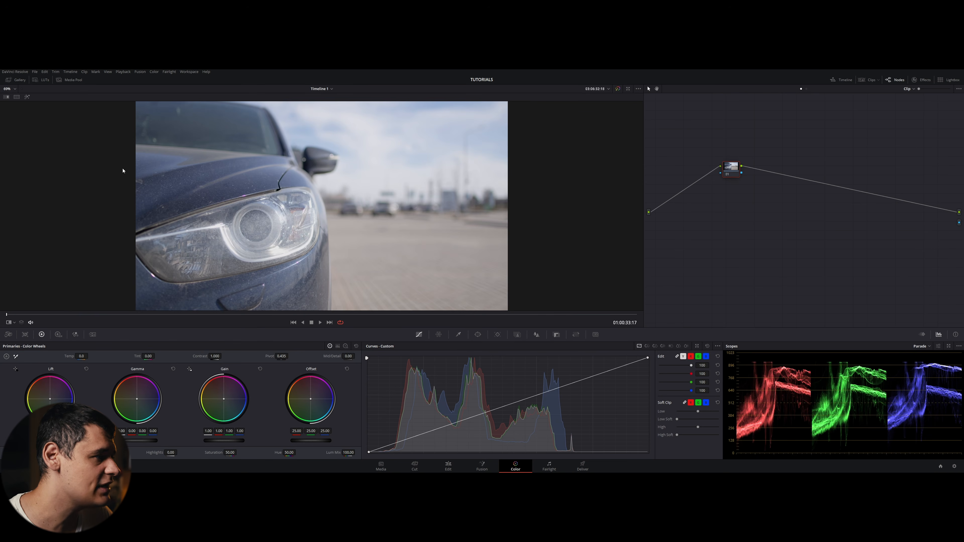
left_click(16, 97)
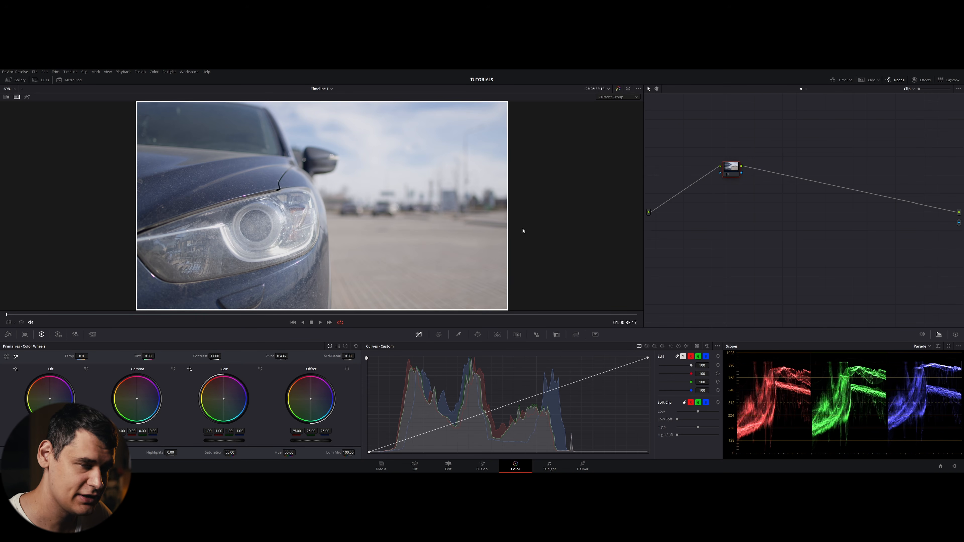
- Switch the split-screen mode to Neighbour Clips, then to Selected LUTs
left_click(617, 98)
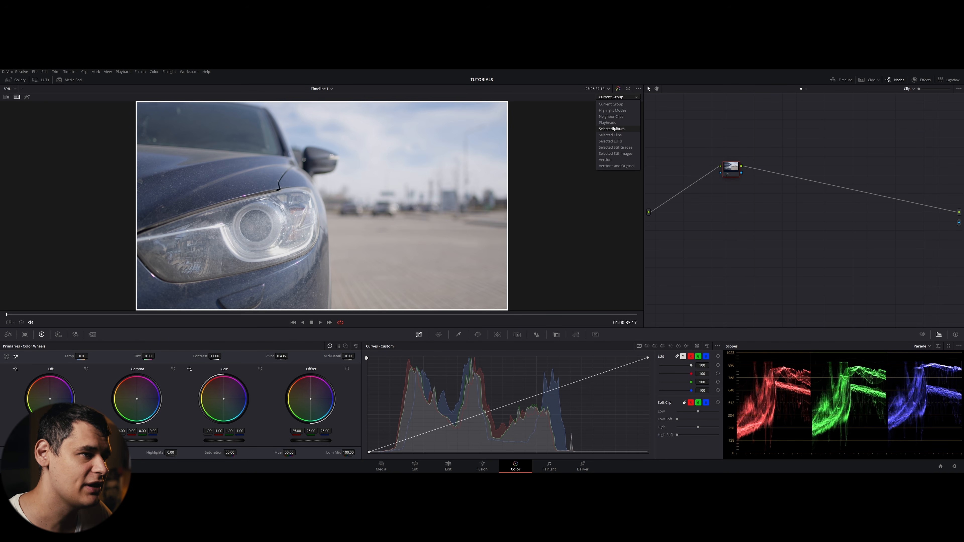
left_click(611, 116)
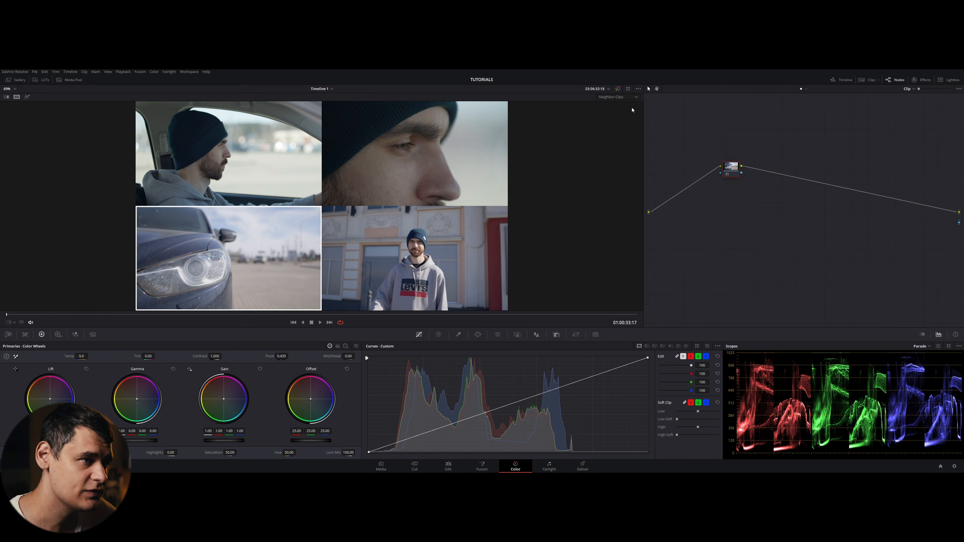
left_click(625, 97)
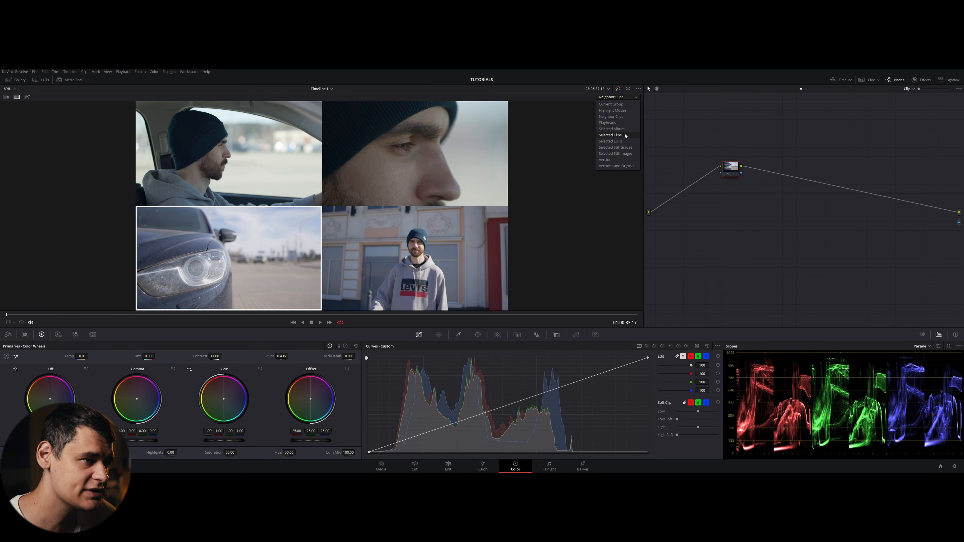
left_click(624, 141)
- Open the LUTs browser and select the Film Looks LUTs one by one to compare them in split screen
left_click(44, 80)
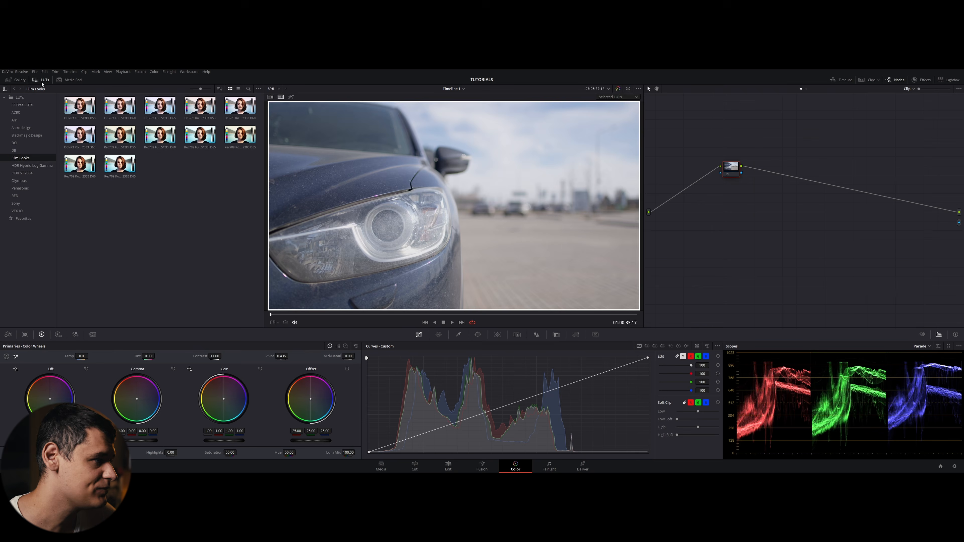
left_click(81, 141)
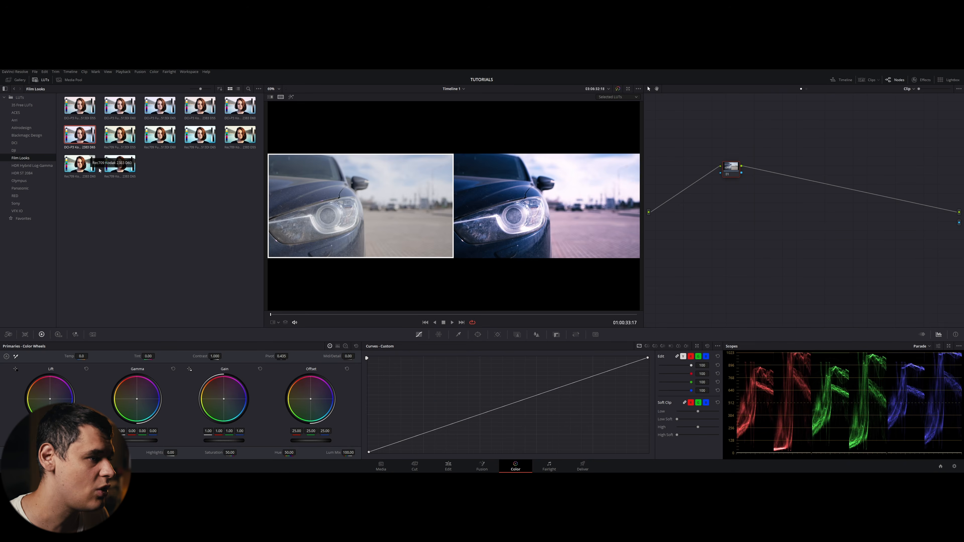
left_click(80, 164, "ctrl")
left_click(120, 164, "ctrl")
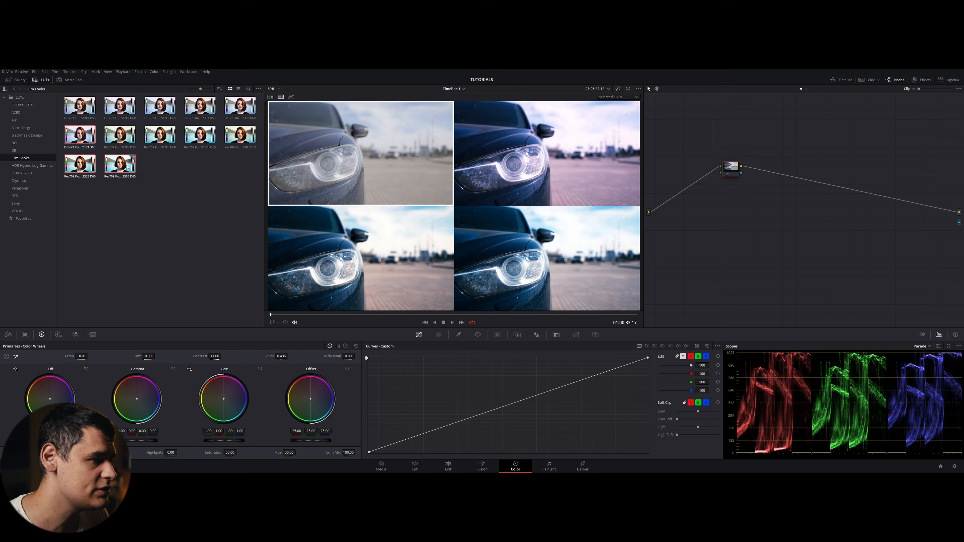
left_click(240, 135, "ctrl")
left_click(202, 141, "ctrl")
left_click(160, 135, "ctrl")
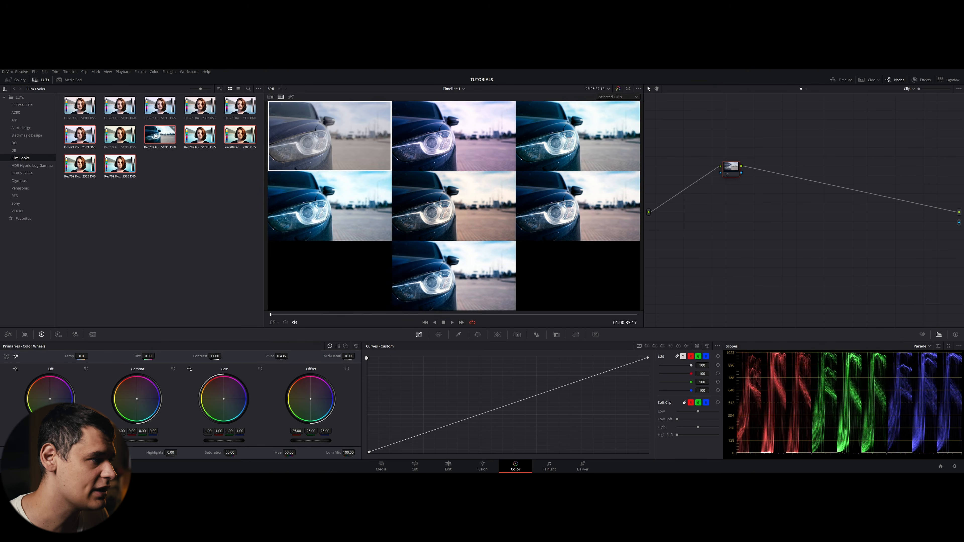
left_click(120, 135, "ctrl")
left_click(240, 106, "ctrl")
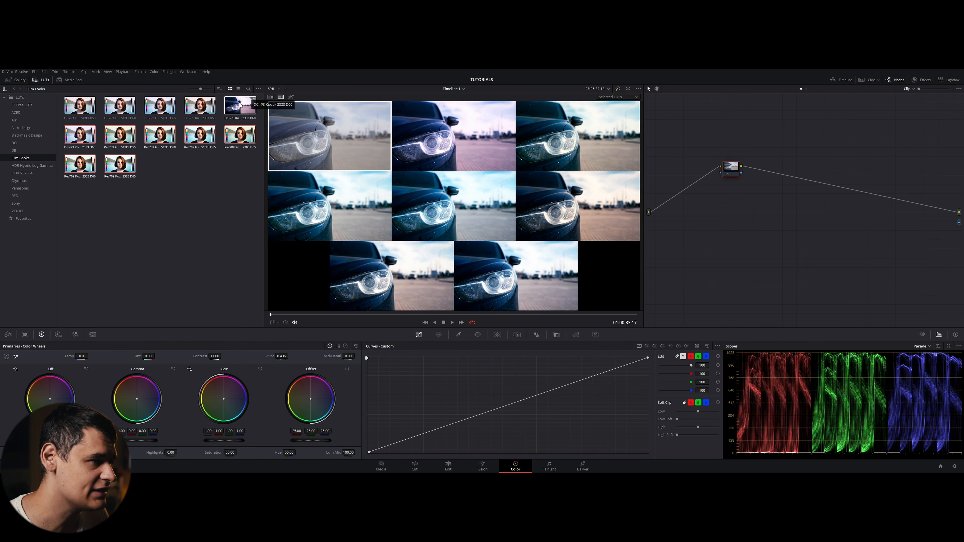
left_click(200, 105, "ctrl")
left_click(160, 105, "ctrl")
left_click(114, 113, "ctrl")
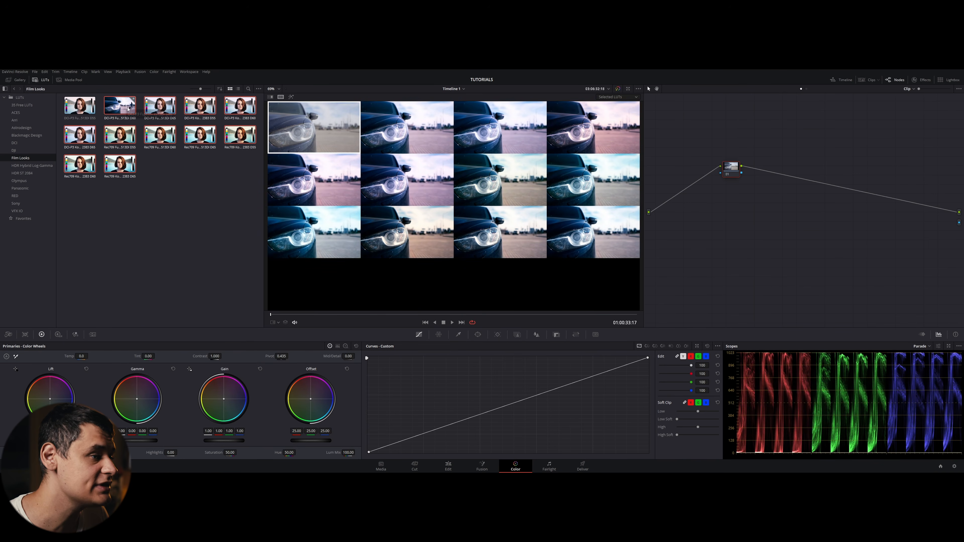
left_click(79, 106, "ctrl")
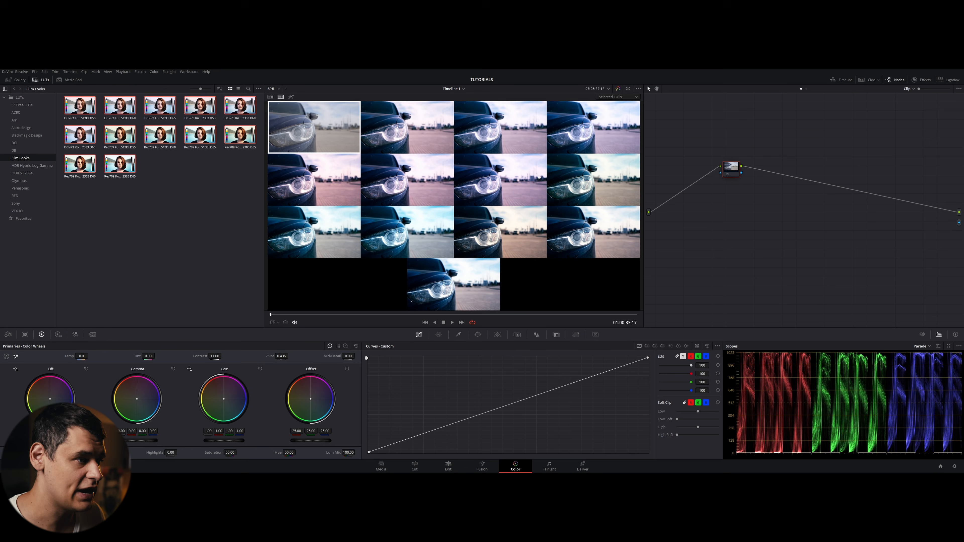
- Clear the LUT selection and close the LUTs browser
scroll(508, 211, "up", 4)
scroll(467, 201, "down", 5)
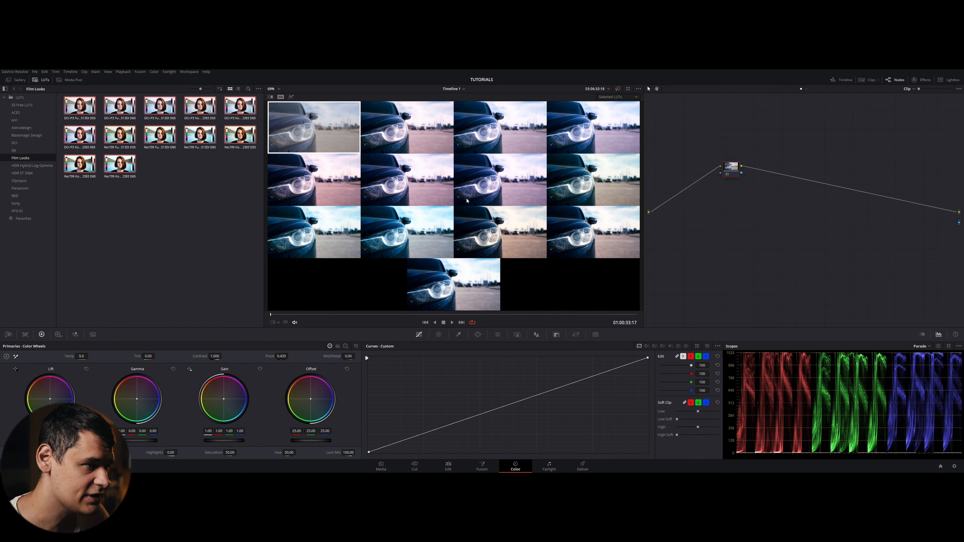
scroll(465, 201, "up", 1)
scroll(408, 200, "down", 1)
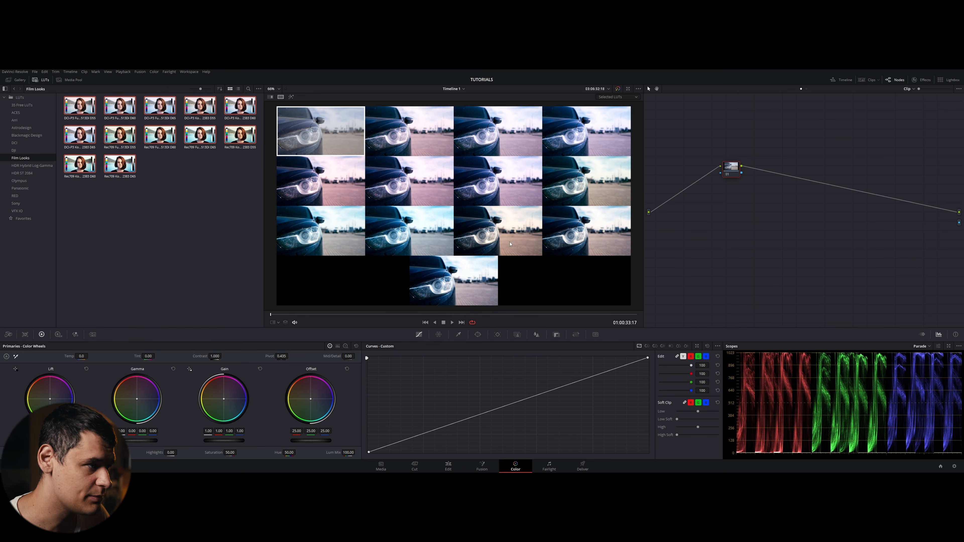
scroll(509, 244, "up", 1)
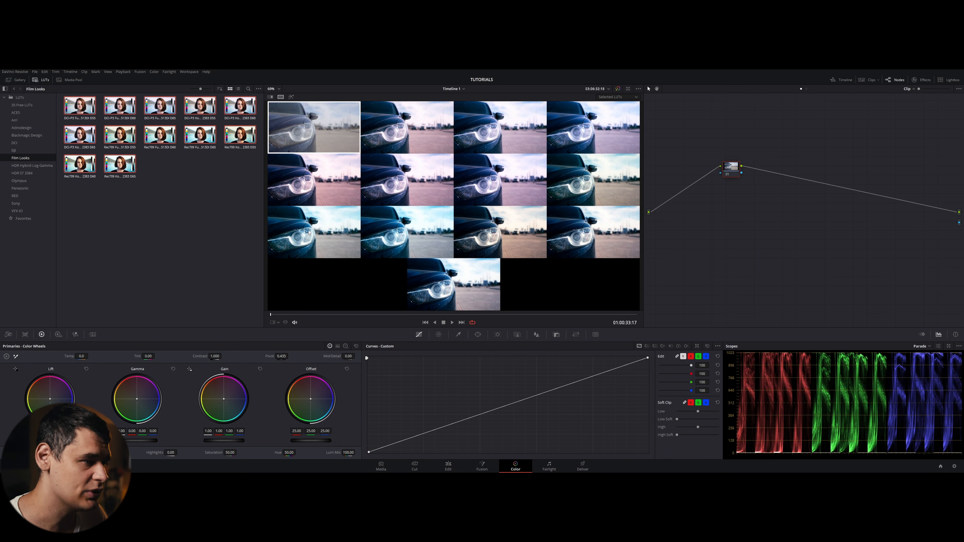
left_click(182, 239)
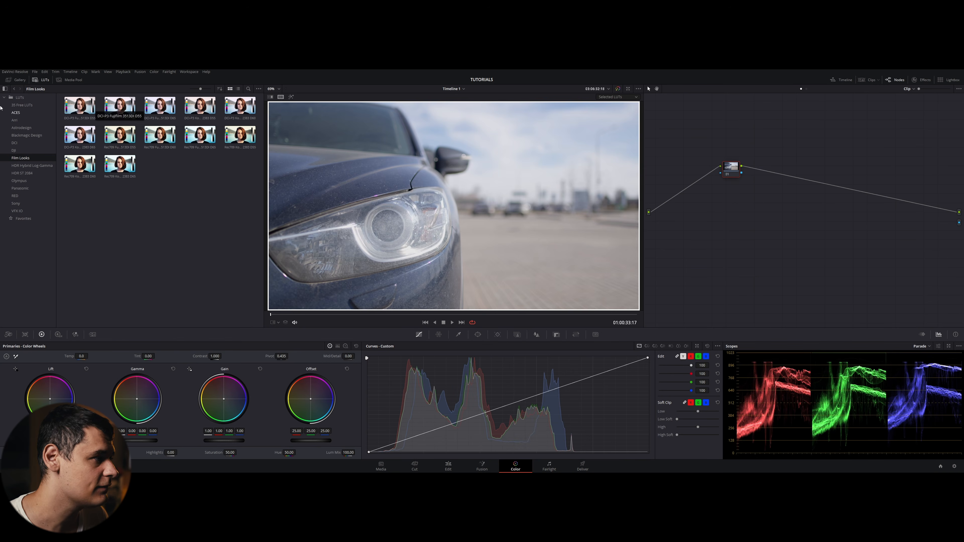
left_click(37, 81)
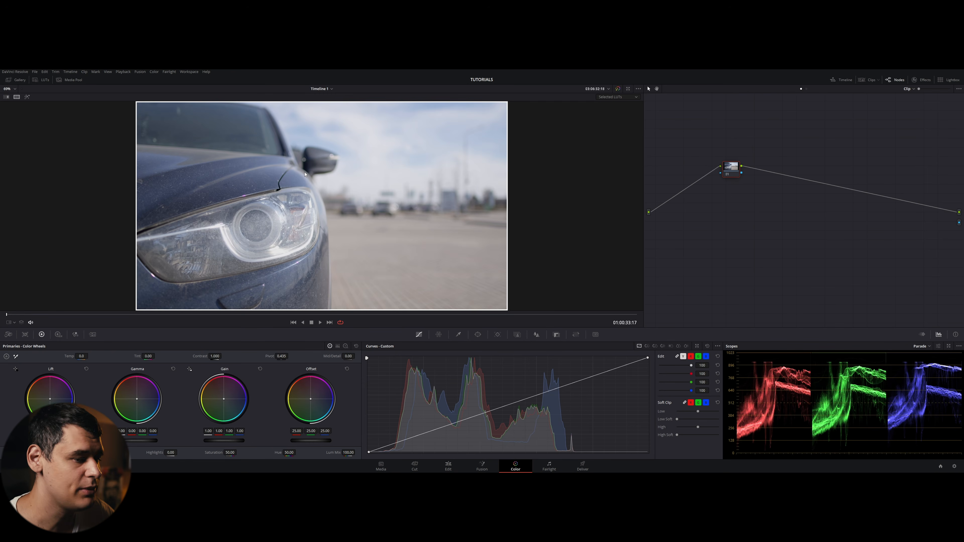
- Set the split-screen mode back to Current Group and turn split screen off
left_click(626, 99)
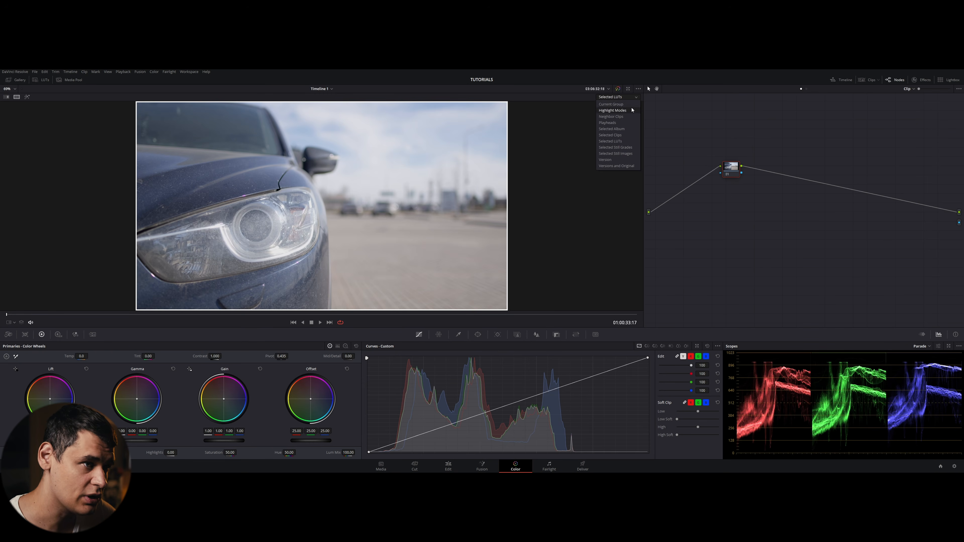
left_click(615, 104)
left_click(623, 99)
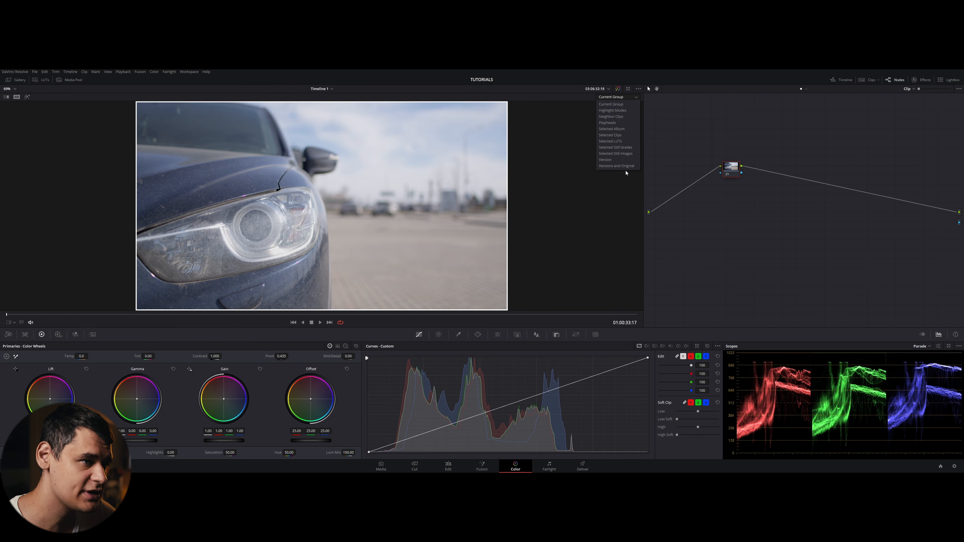
left_click(630, 104)
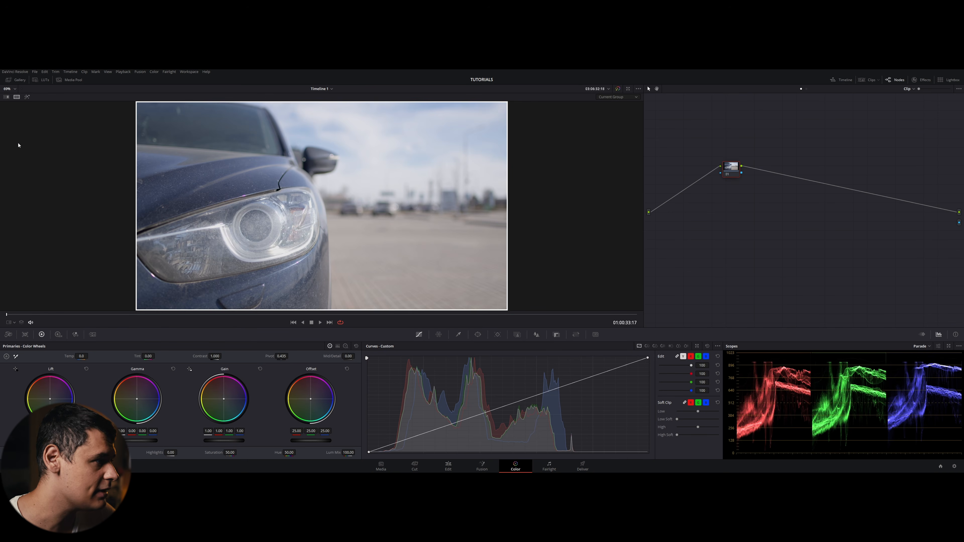
left_click(16, 97)
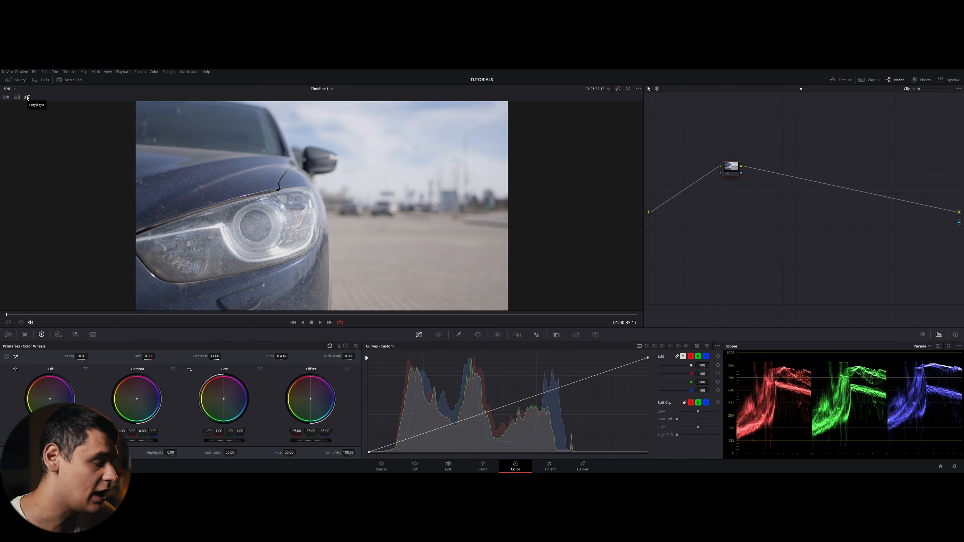
- Open the HSL qualifier, sample the background with its picker and turn on Highlight mode
left_click(26, 97)
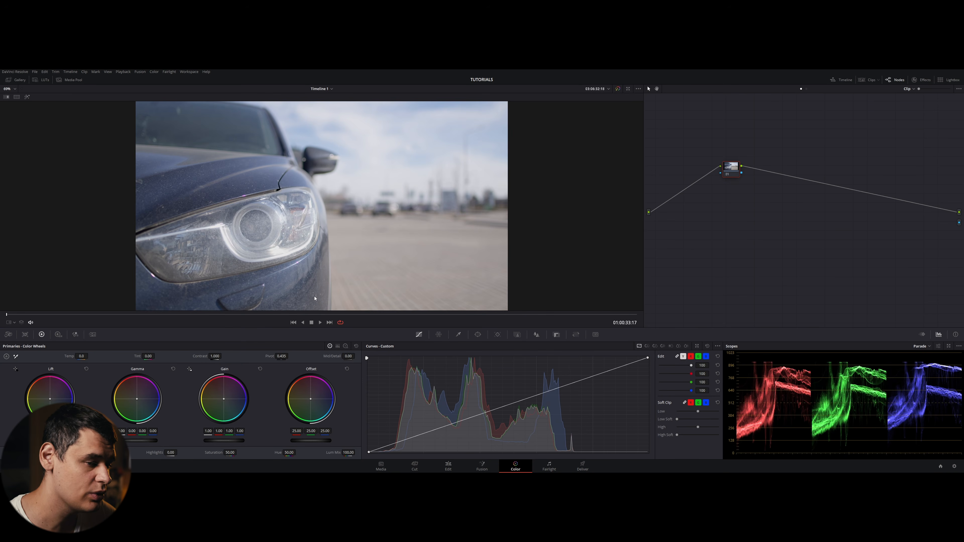
left_click(458, 335)
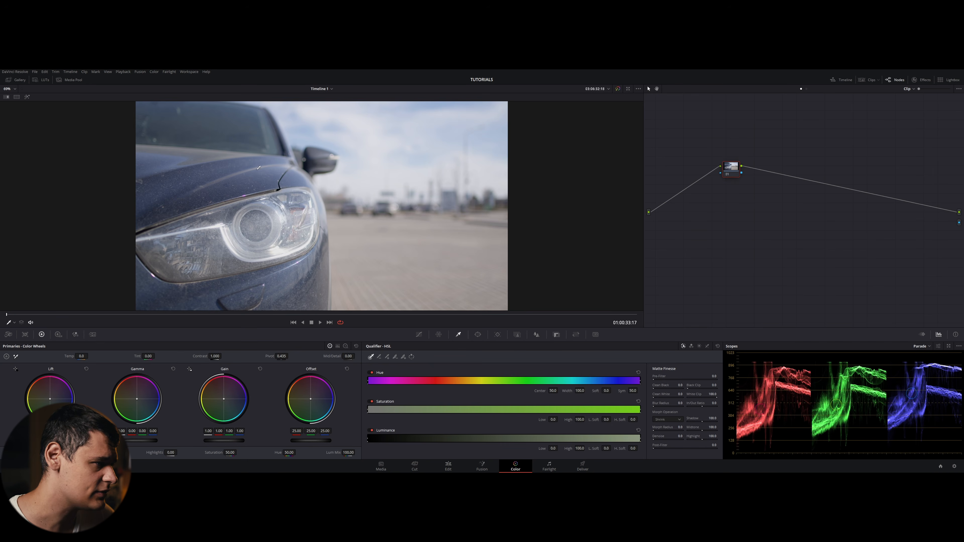
left_click(383, 196)
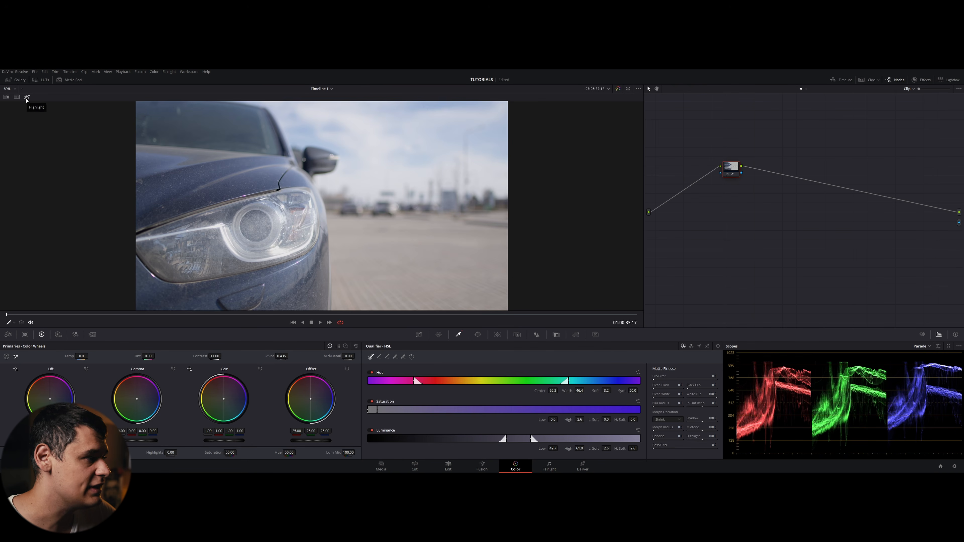
left_click(27, 98)
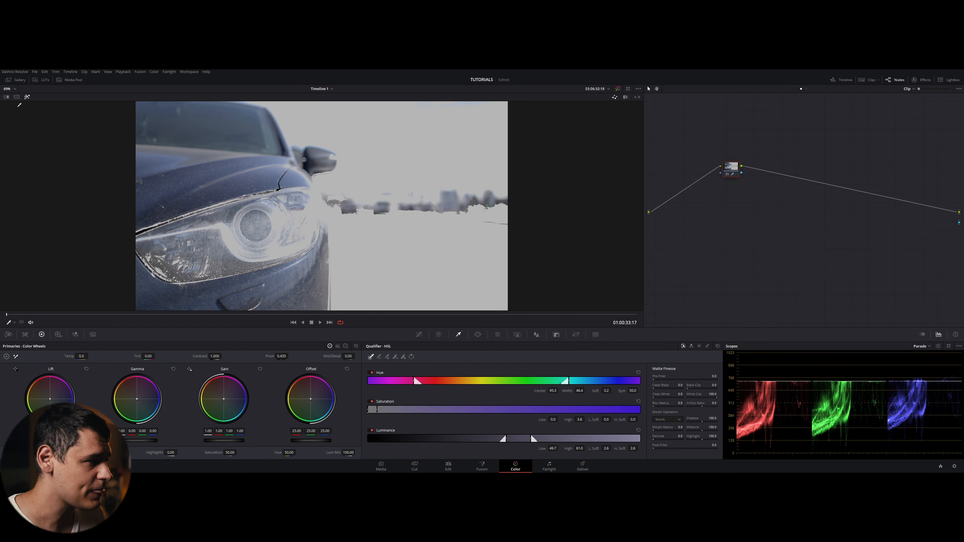
- Toggle the full-screen cinema viewer on and off
key("alt+f")
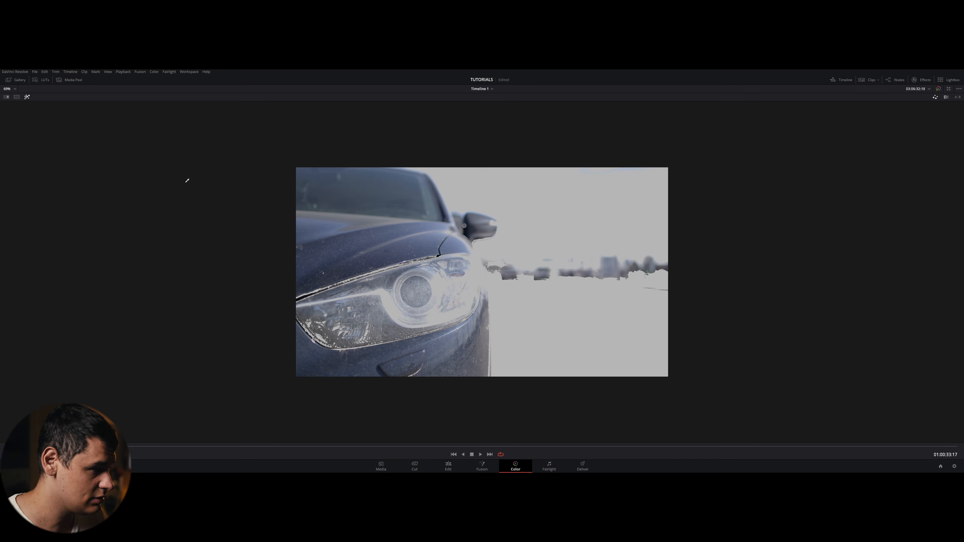
key("alt+f")
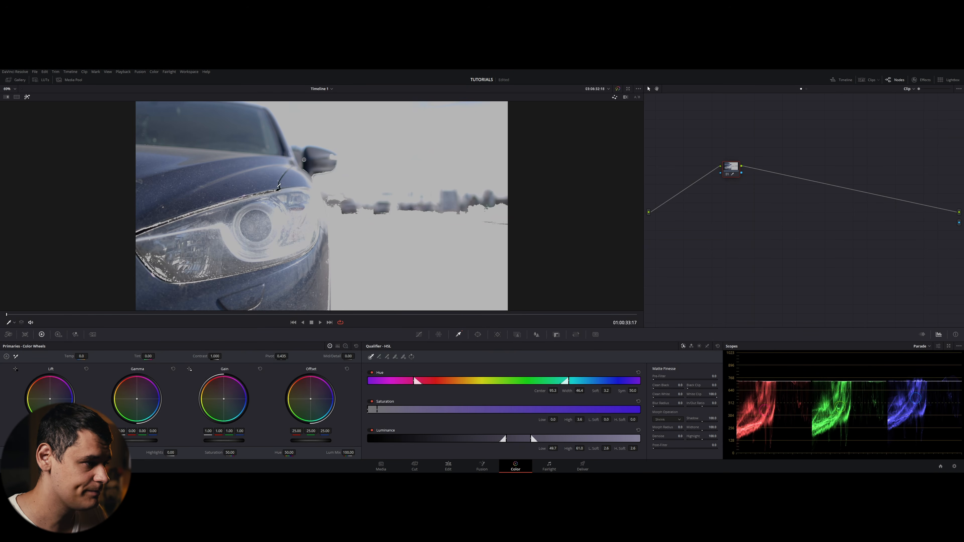
- Toggle Highlight mode on and off repeatedly to inspect the qualified background
key("shift+h")
key("shift+h")
key("shift+h")
key("shift+h")
key("shift+h")
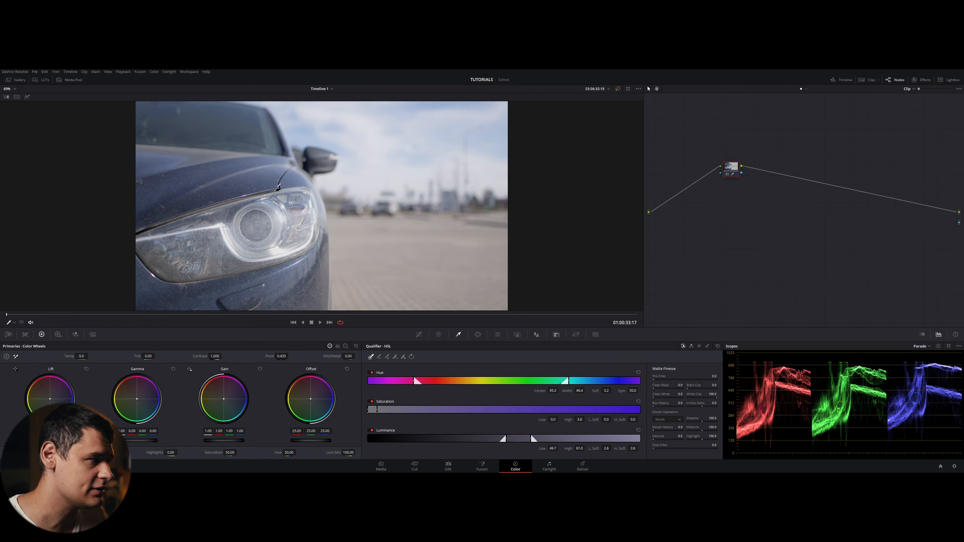
key("shift+h")
key("shift+h")
key("shift+h")
key("shift+h")
key("shift+h")
key("shift+h")
key("shift+h")
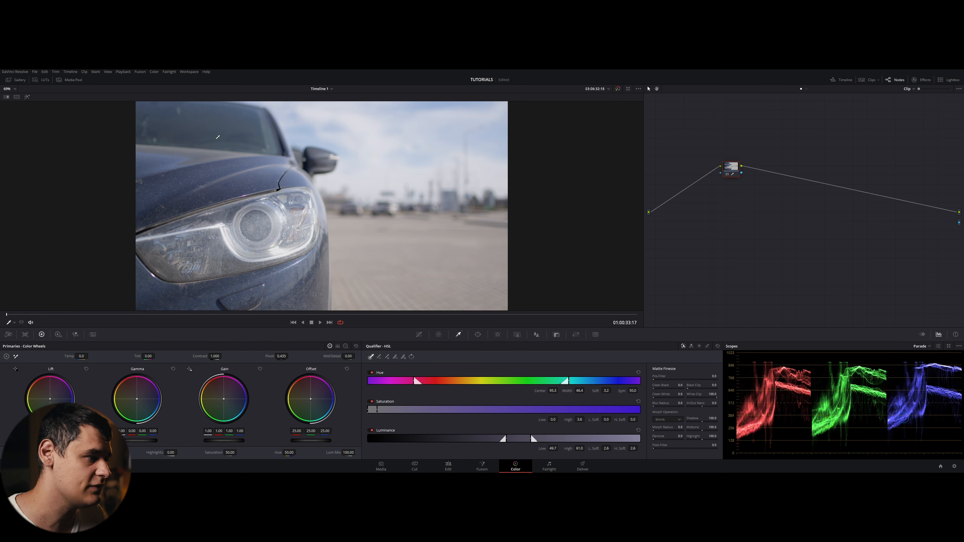
key("shift+h")
key("shift+h")
key("shift+h")
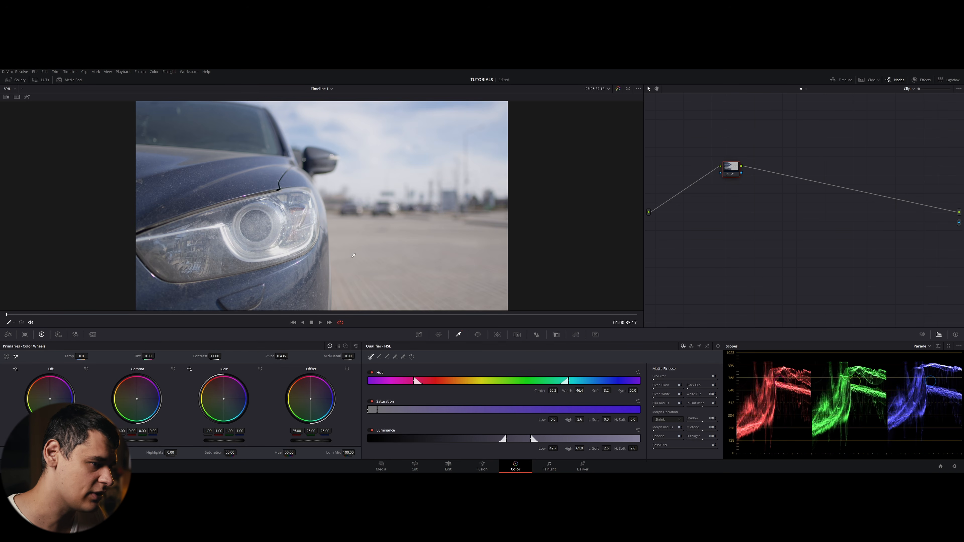
key("shift+h")
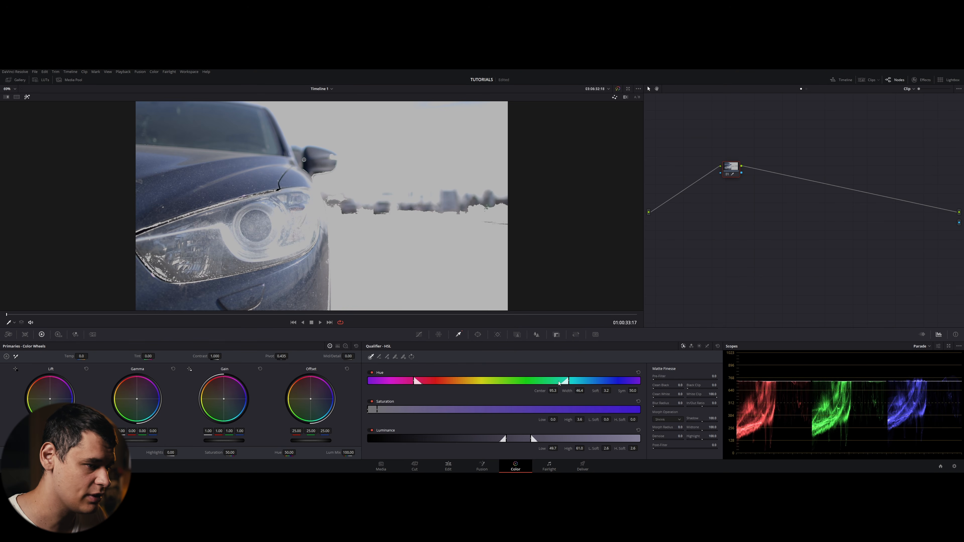
- Shift and widen the hue qualifier range, toggling Highlight mode off in between
left_click_drag(578, 391, 553, 390)
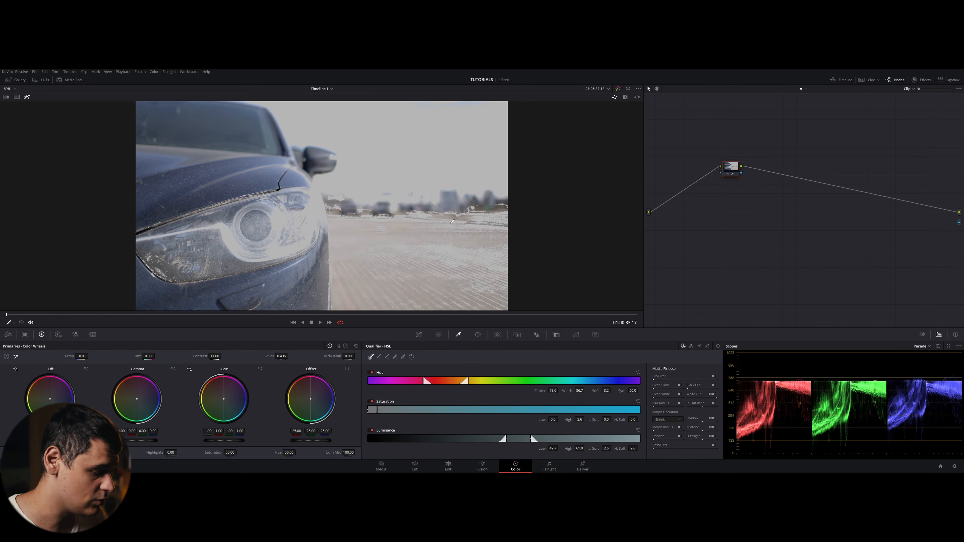
key("shift+h")
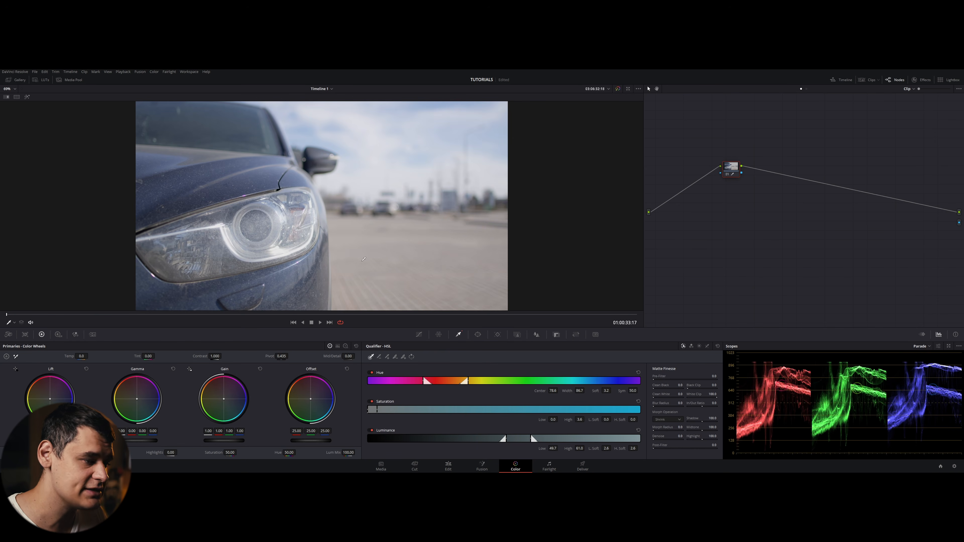
mouse_move(545, 390)
left_mouse_down()
mouse_move(559, 390)
mouse_move(551, 390)
left_mouse_up()
- Reset the node's grade and switch the center palette to Curves
right_click(727, 171)
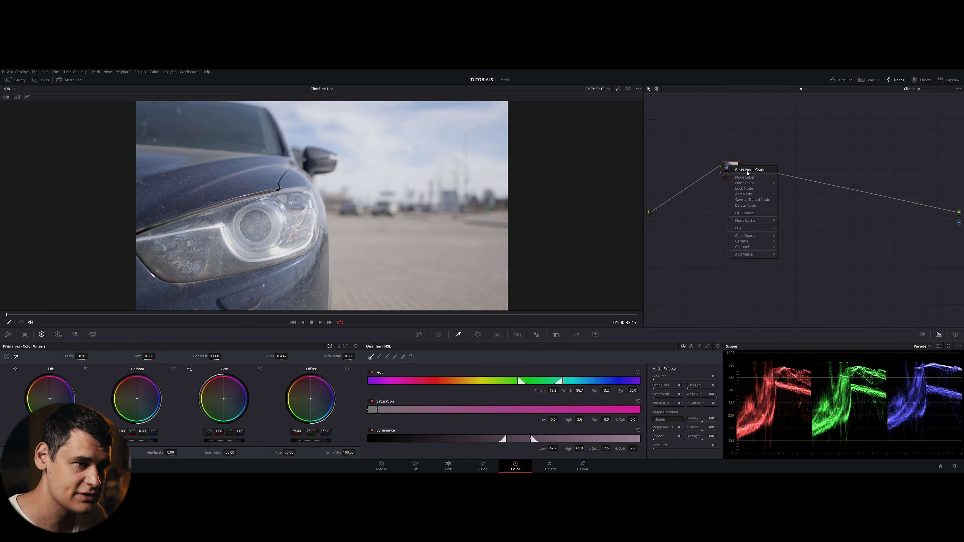
left_click(753, 172)
left_click(419, 334)
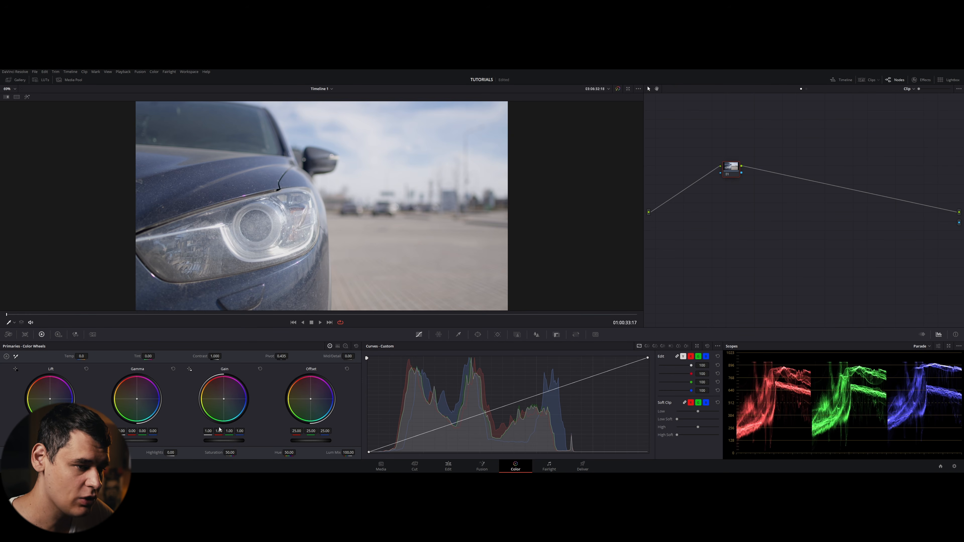
- Open the Camera Raw palette and set Decode Using to Clip
left_click(7, 334)
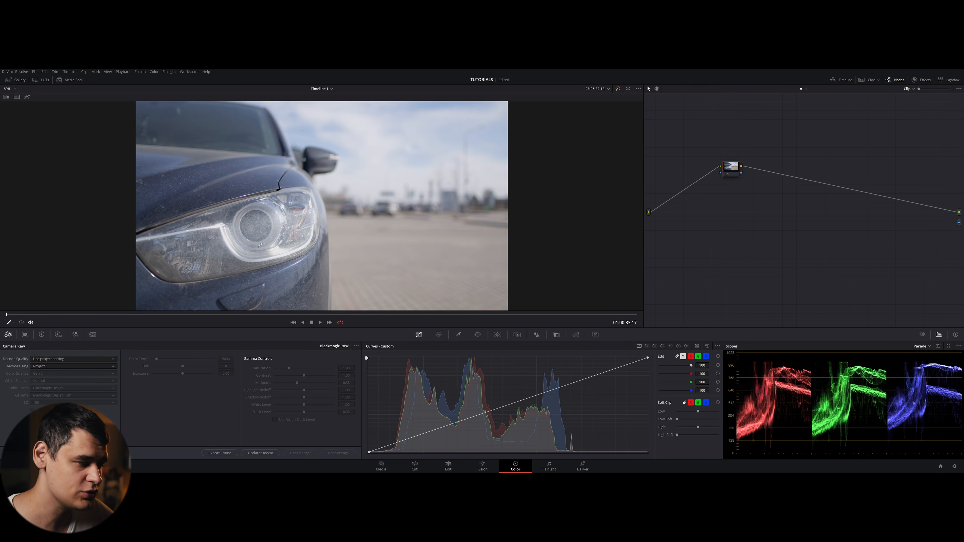
left_click(77, 366)
left_click(60, 381)
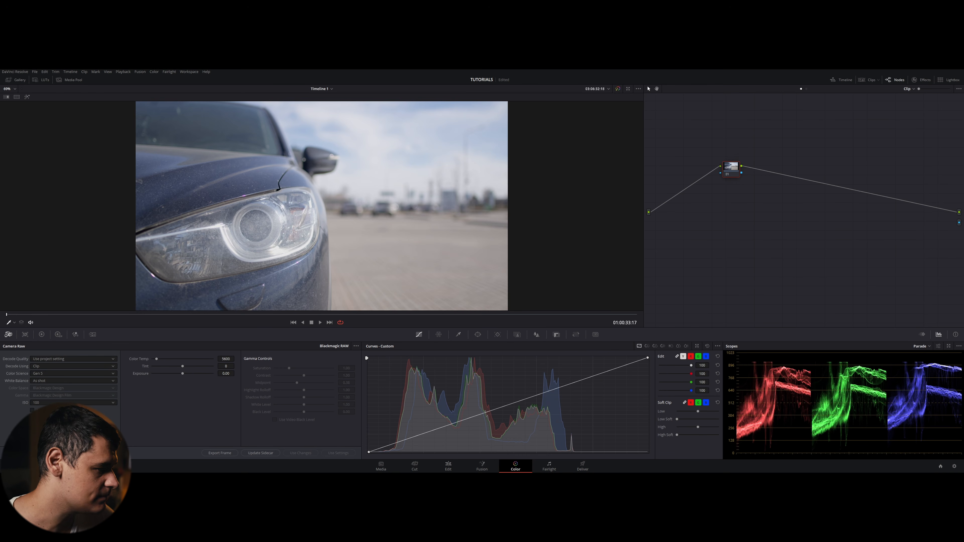
left_click(32, 410)
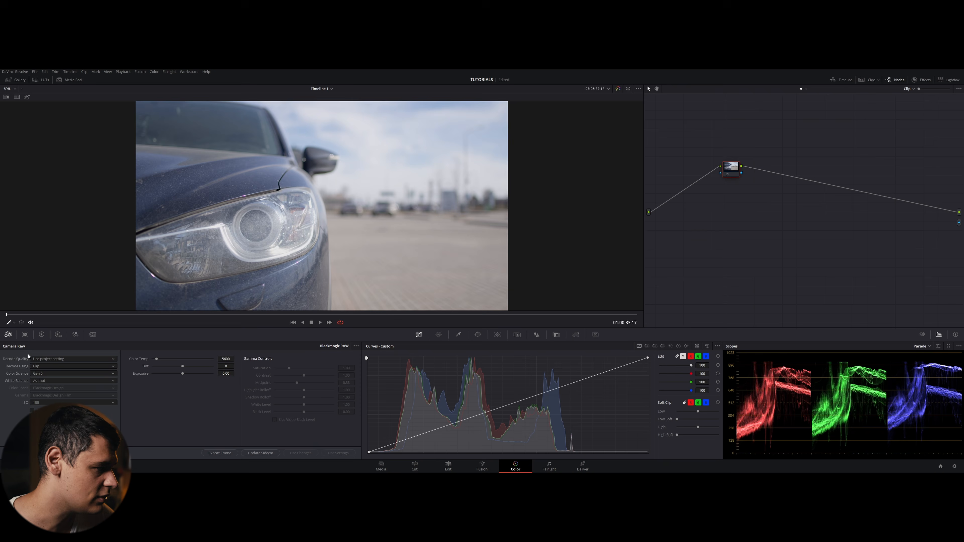
- Open the Color Match palette and return to the Primaries color wheels
left_click(25, 334)
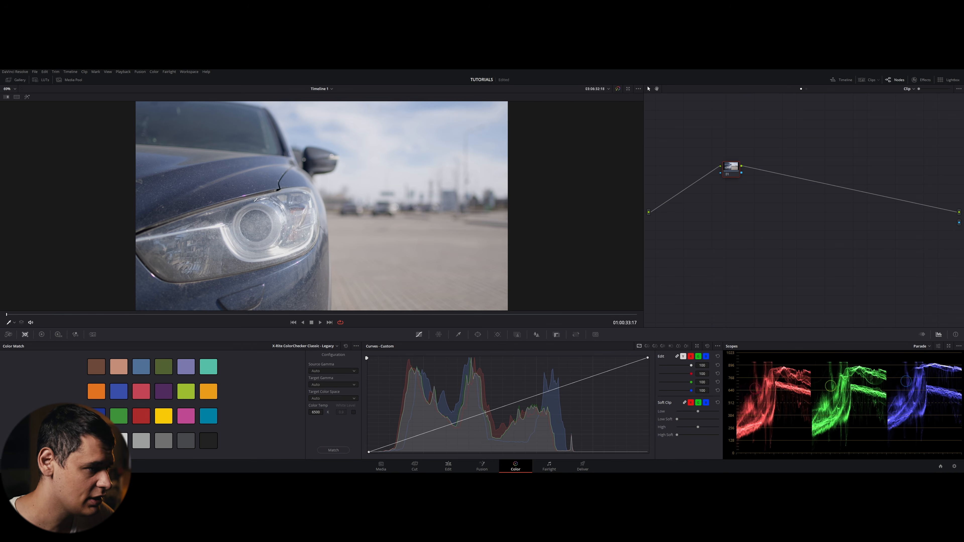
left_click(41, 334)
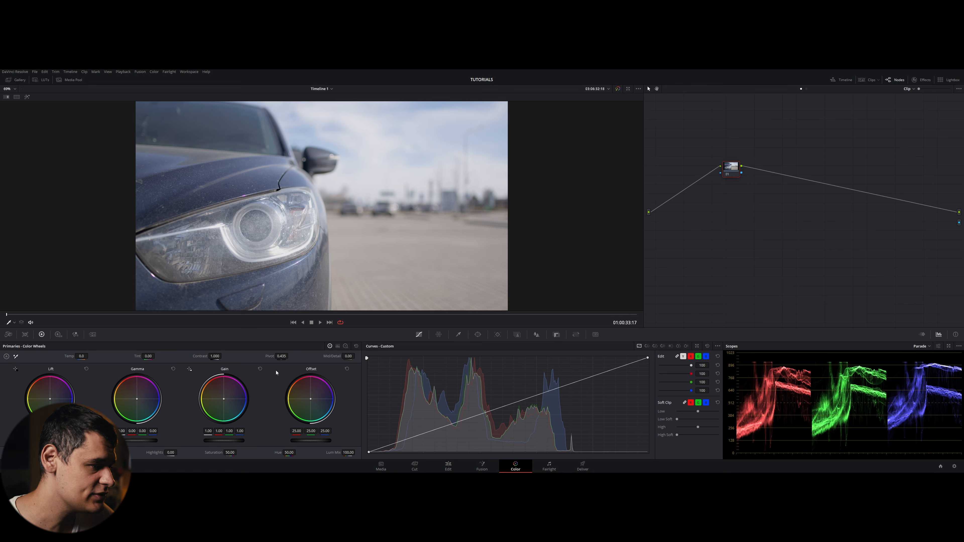
- Switch the Primaries palette to Color Bars, then Log Wheels, then back to Color Wheels
left_click(338, 346)
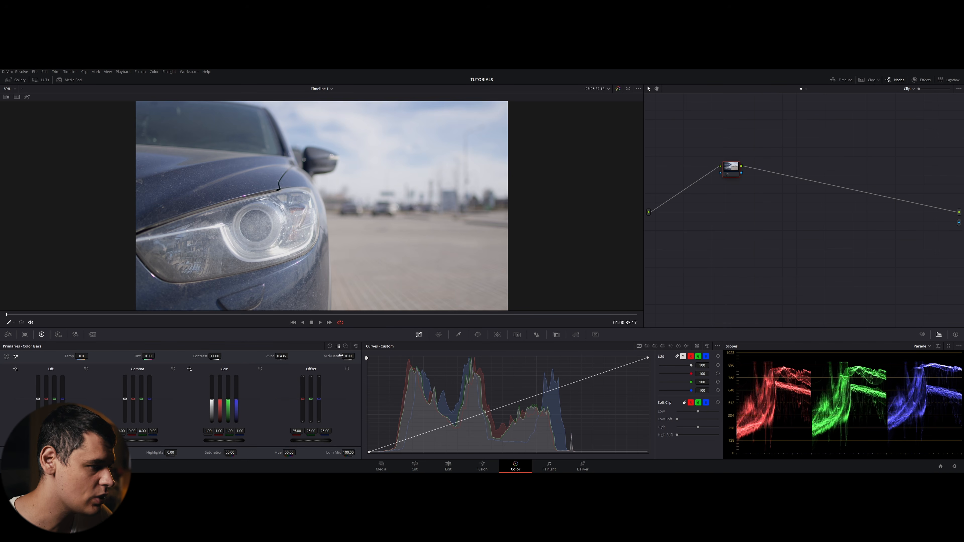
left_click(345, 346)
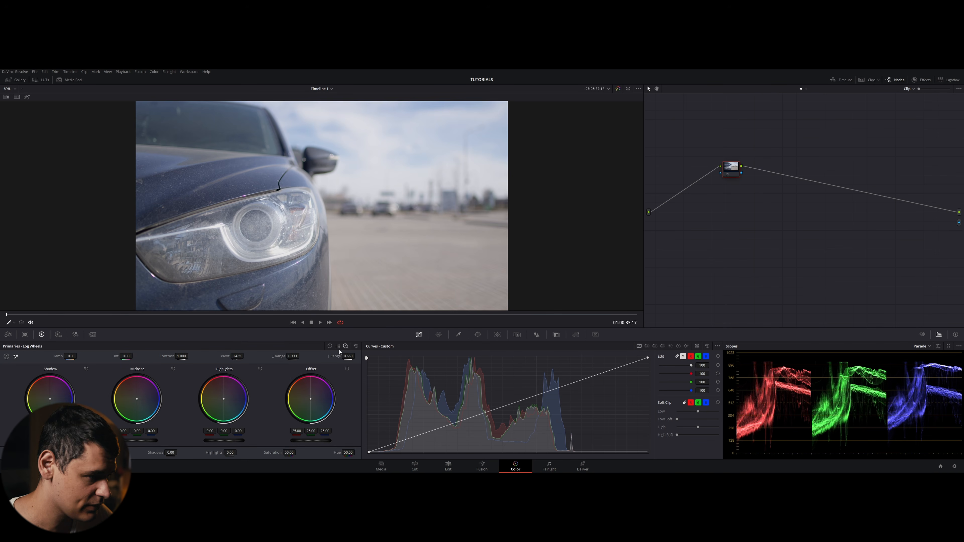
left_click(329, 345)
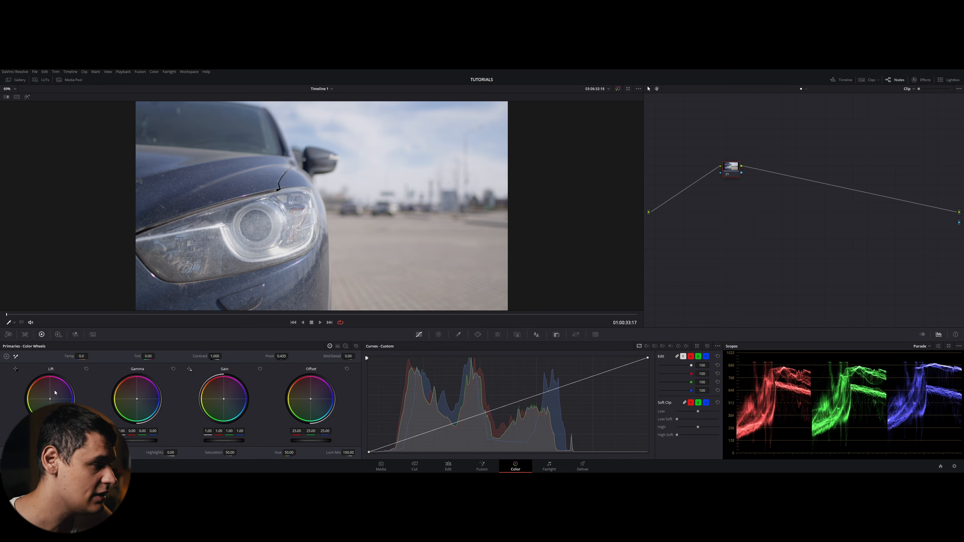
- Open the HDR color wheels palette and toggle its zone display back and forth
left_click(58, 334)
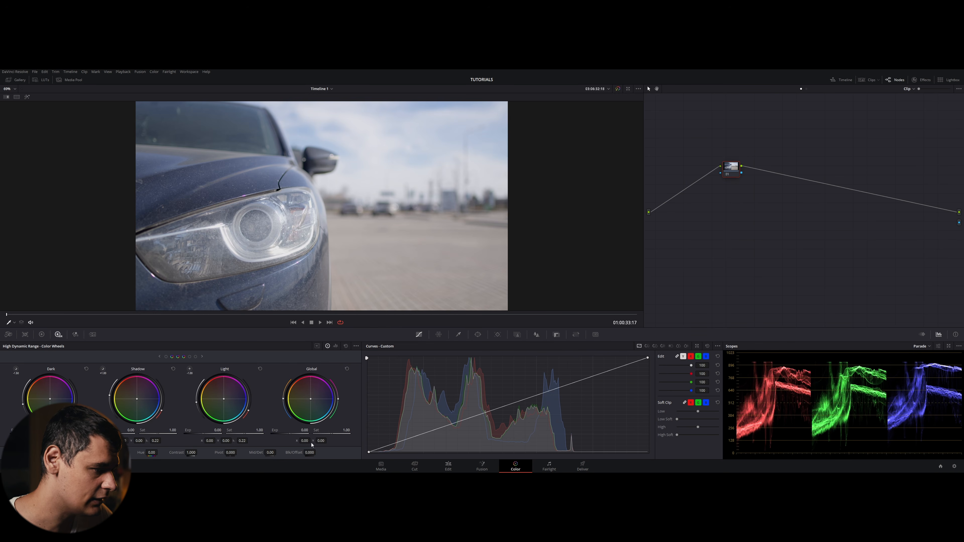
left_click(202, 357)
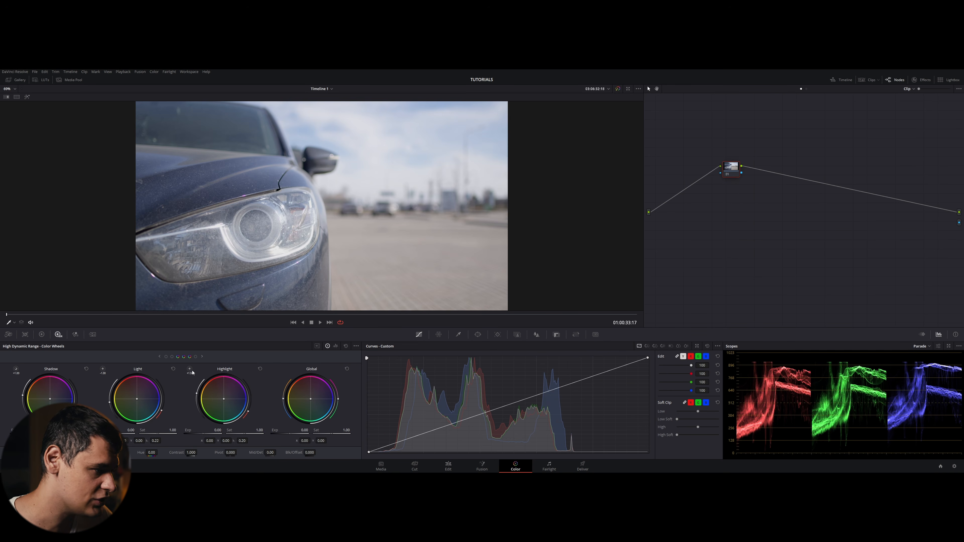
left_click(202, 356)
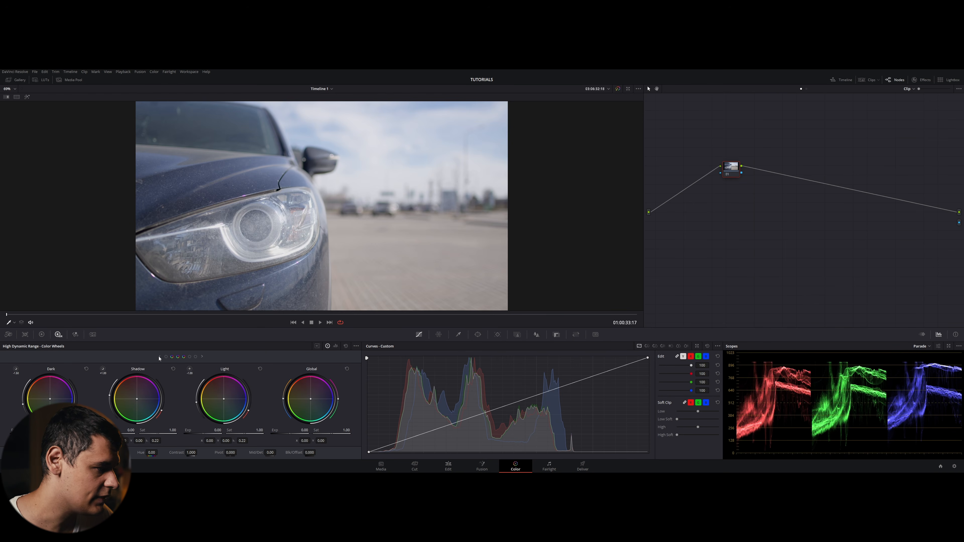
- View the RGB Mixer and Motion Effects palettes, then return to the Primaries wheels
left_click(75, 334)
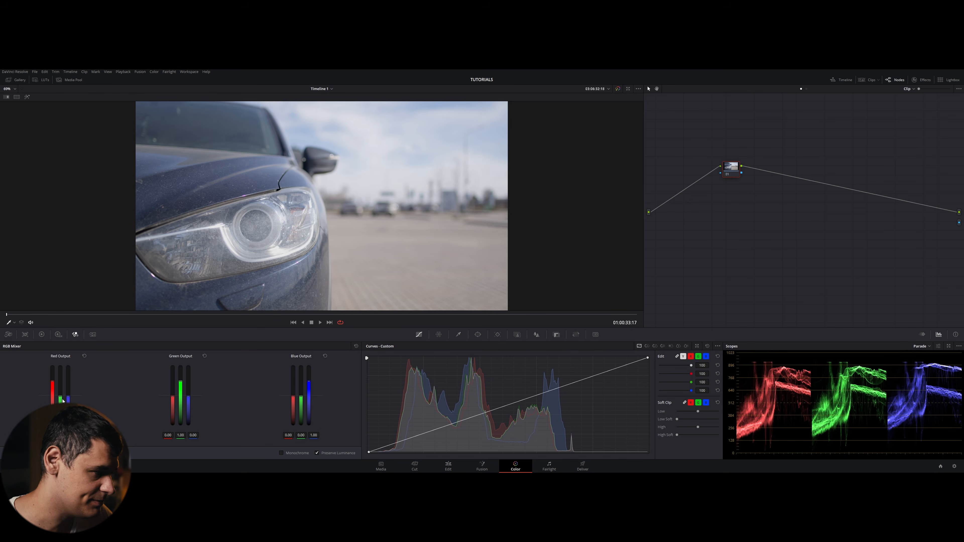
left_click(92, 334)
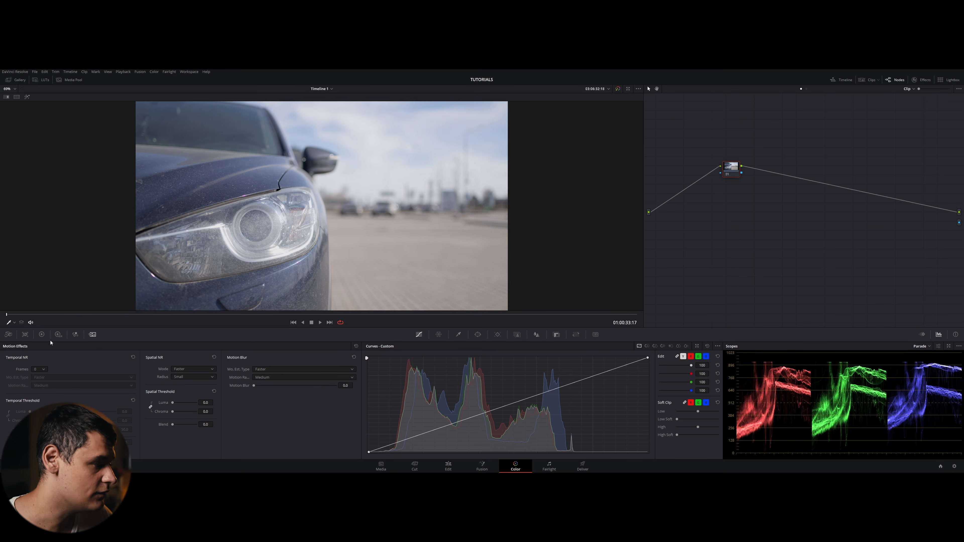
left_click(42, 334)
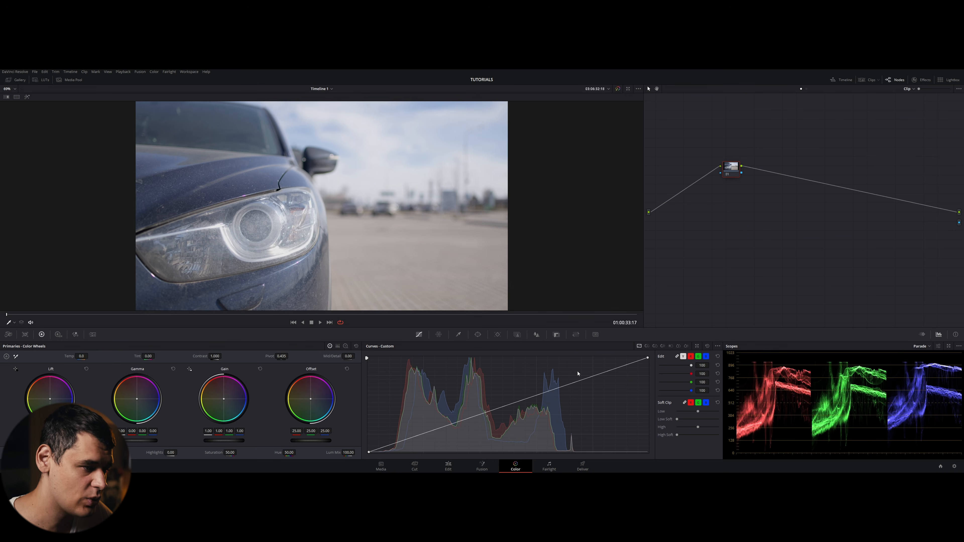
- Browse the Color Warper, Qualifier, Window, Tracker, Magic Mask, Key and Sizing palettes in turn
left_click(438, 334)
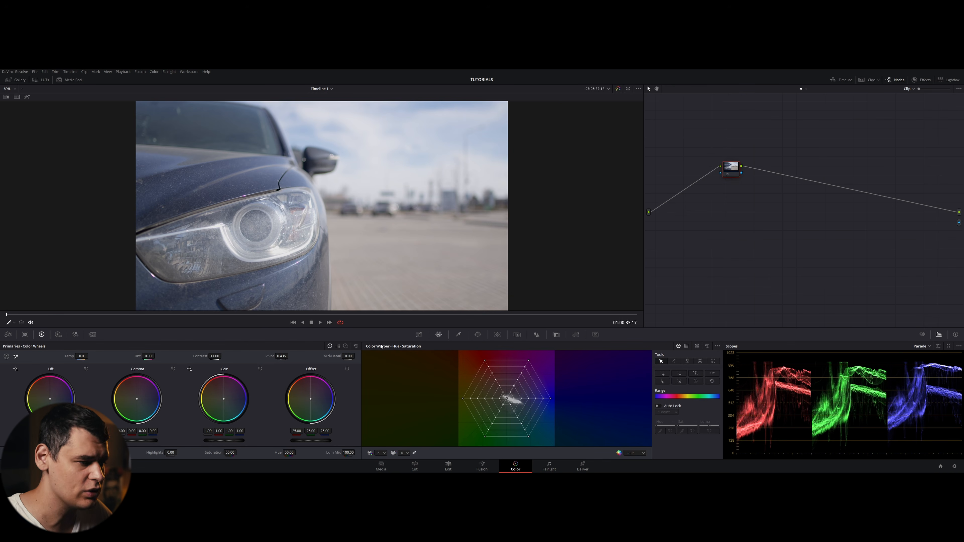
left_click(459, 334)
left_click(477, 334)
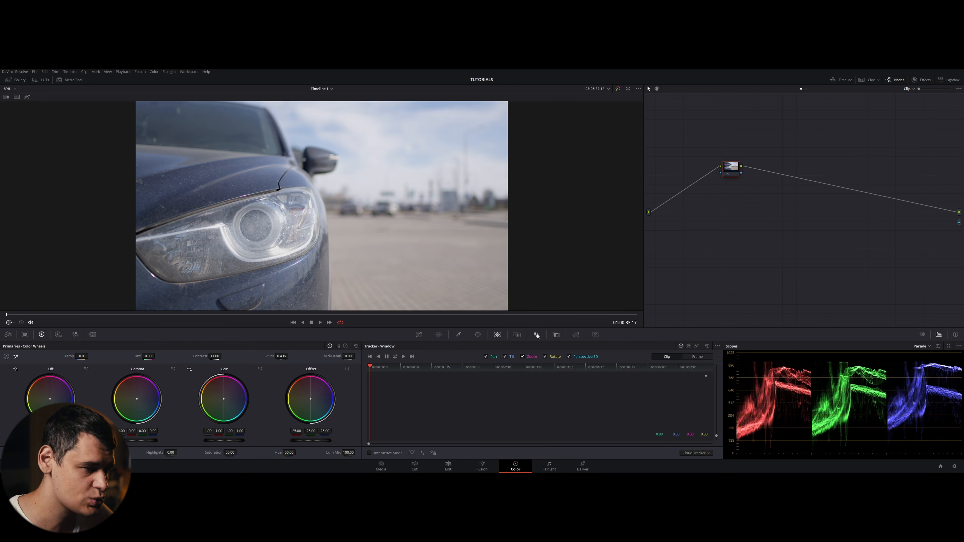
left_click(517, 334)
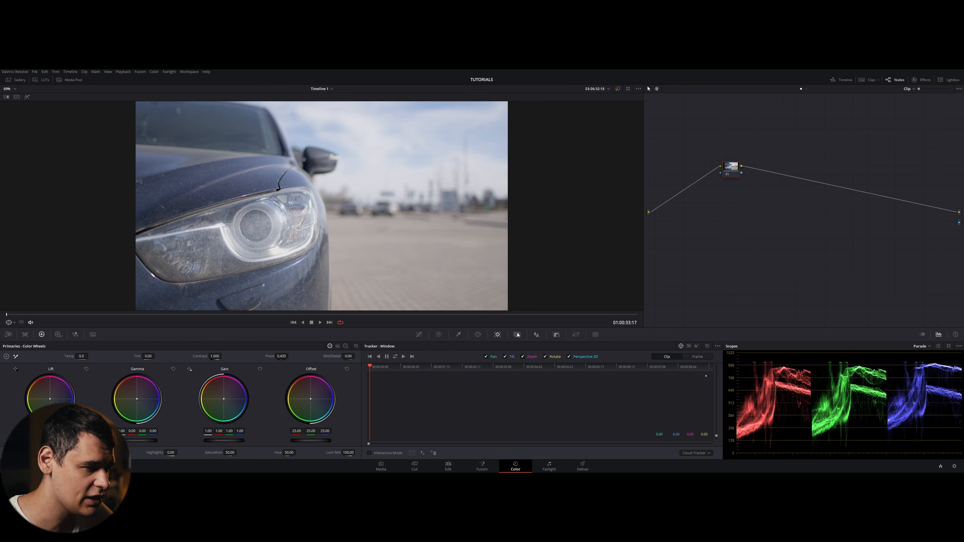
left_click(536, 335)
left_click(556, 334)
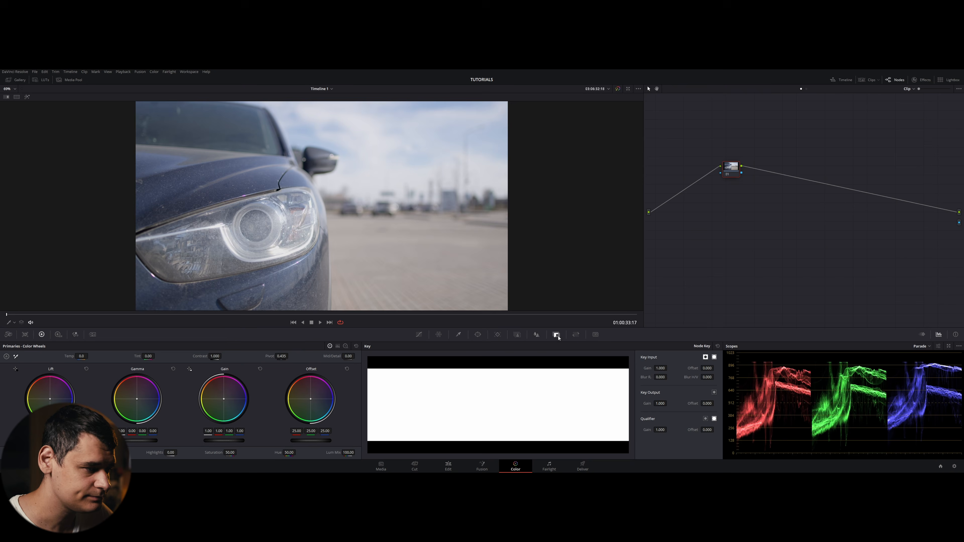
left_click(575, 334)
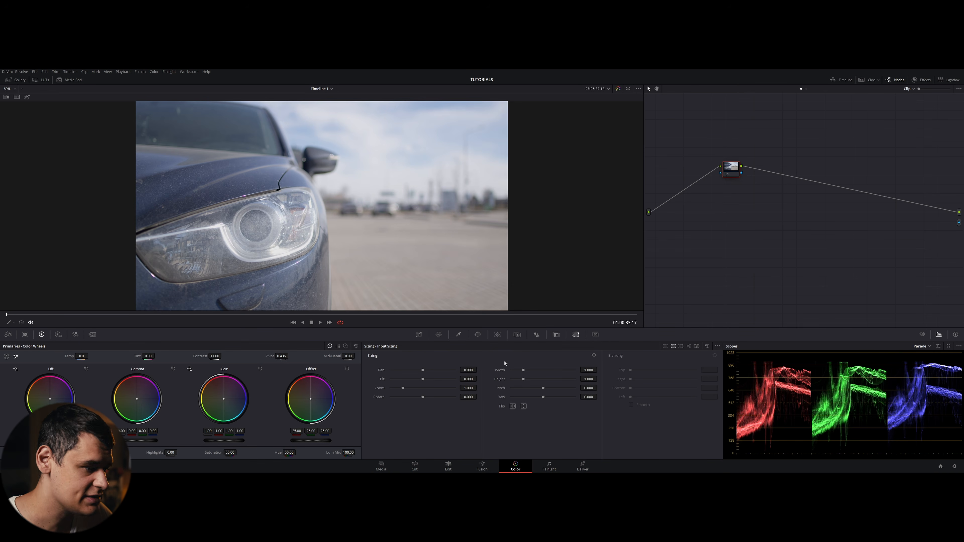
- Return to Curves, view the Hue vs Lum curve, then go back to the Custom curve
left_click(419, 335)
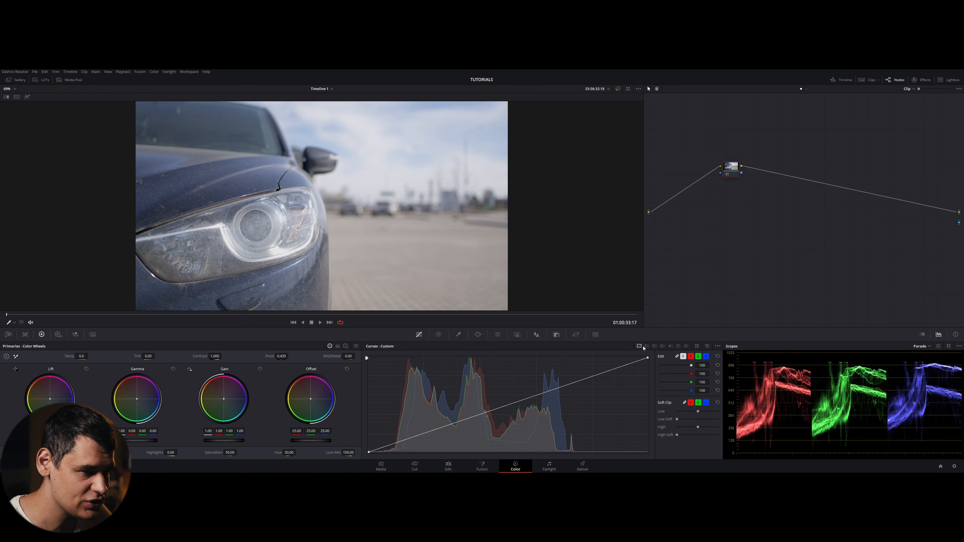
left_click(662, 346)
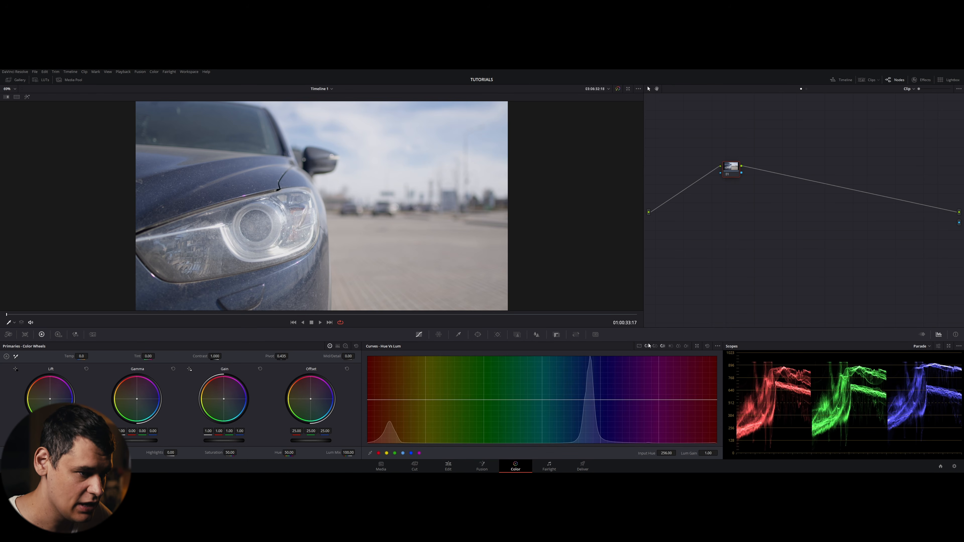
left_click(639, 346)
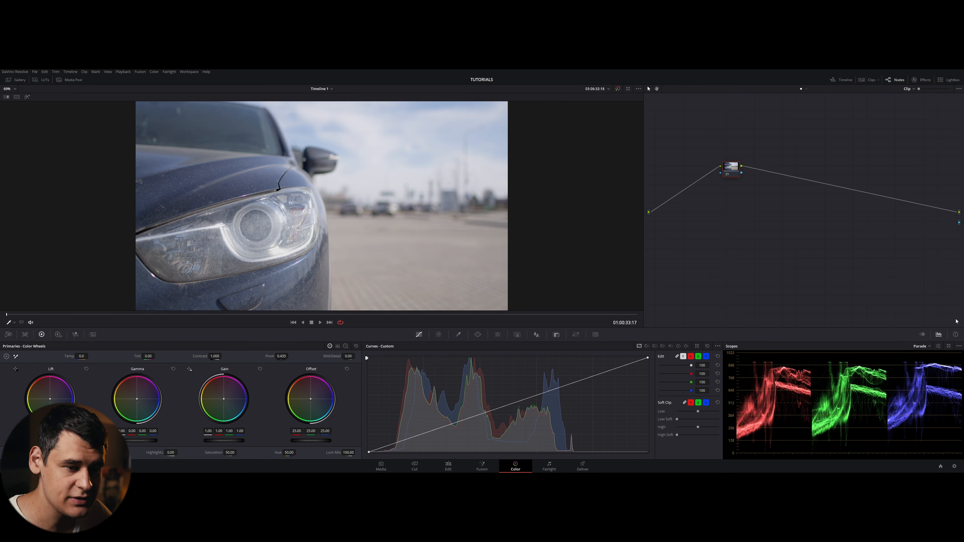
- View the Keyframes and Info panels, then return to the Scopes panel
left_click(922, 334)
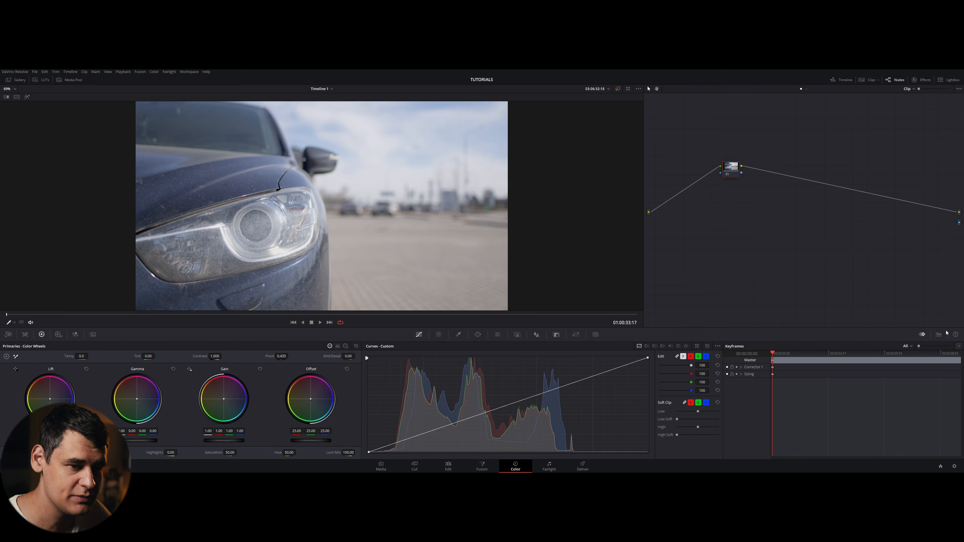
left_click(939, 334)
left_click(955, 334)
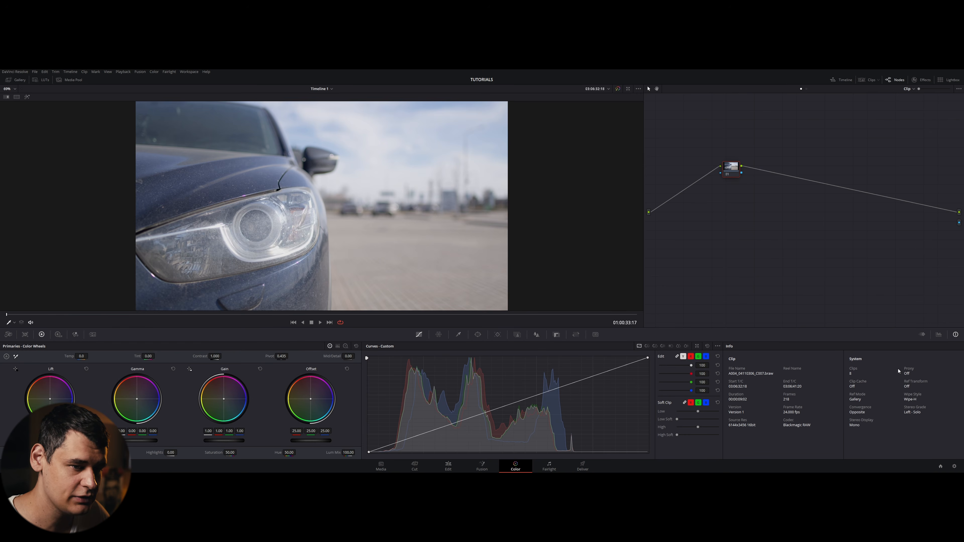
left_click(938, 334)
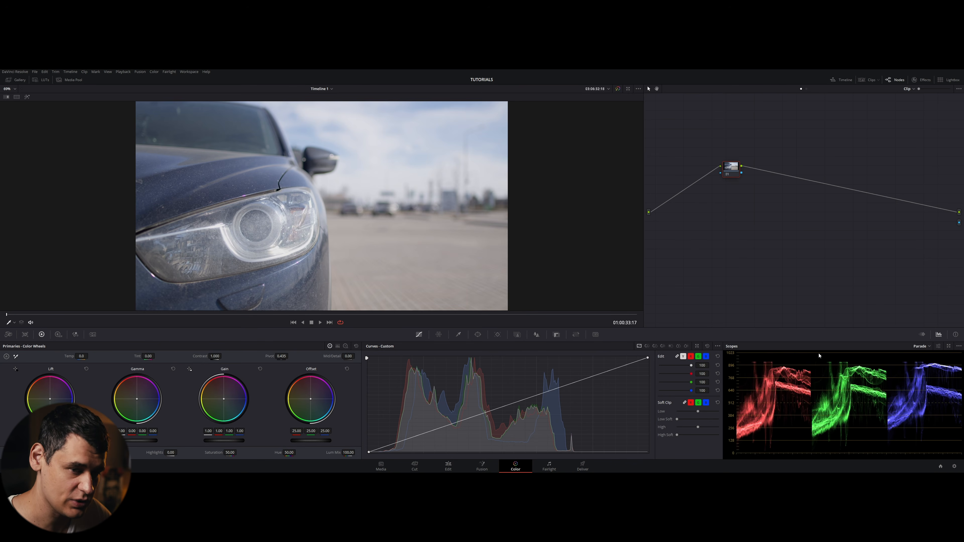
- Switch the scope display in turn to Waveform, Vectorscope and Histogram
left_click(928, 347)
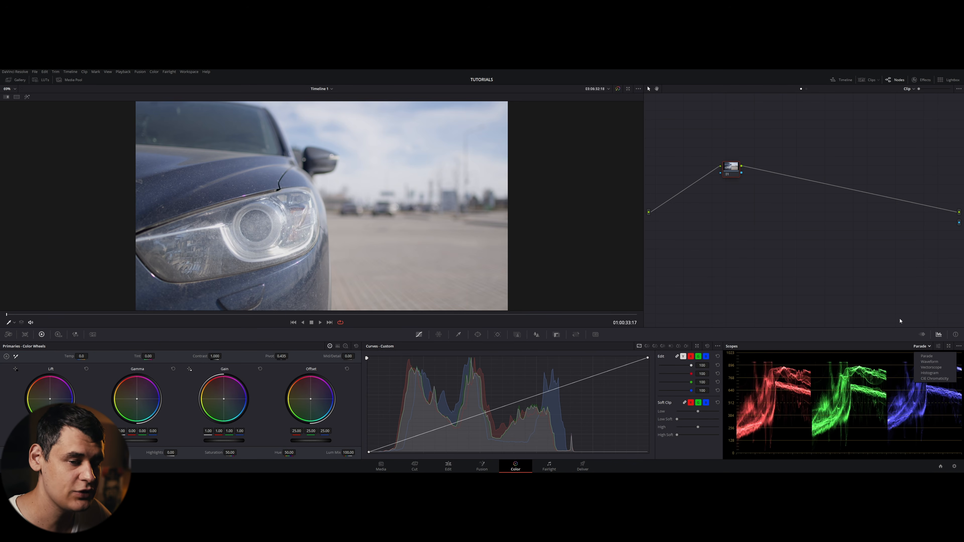
left_click(928, 362)
left_click(922, 346)
left_click(930, 368)
left_click(925, 346)
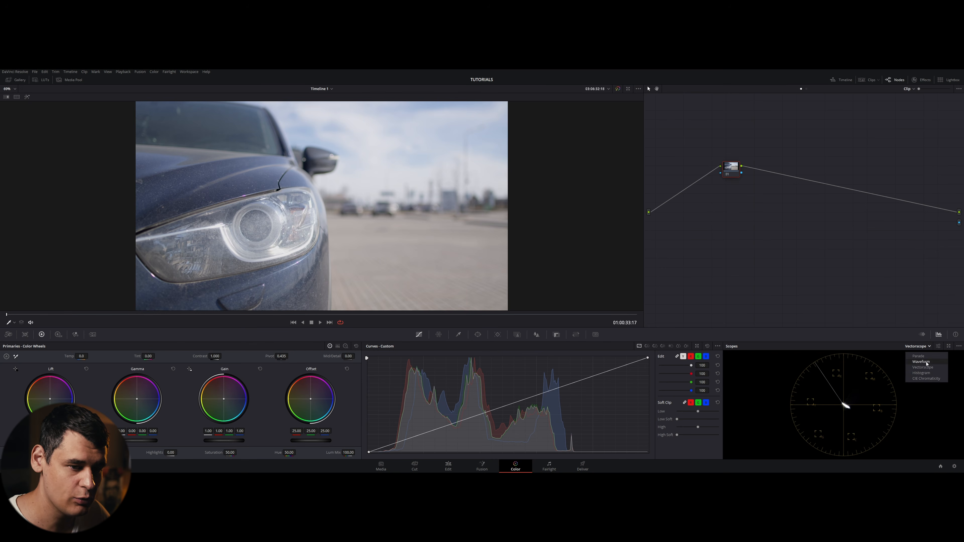
left_click(929, 374)
- Open the scopes as a floating Scopes window, then close it again
left_click(948, 346)
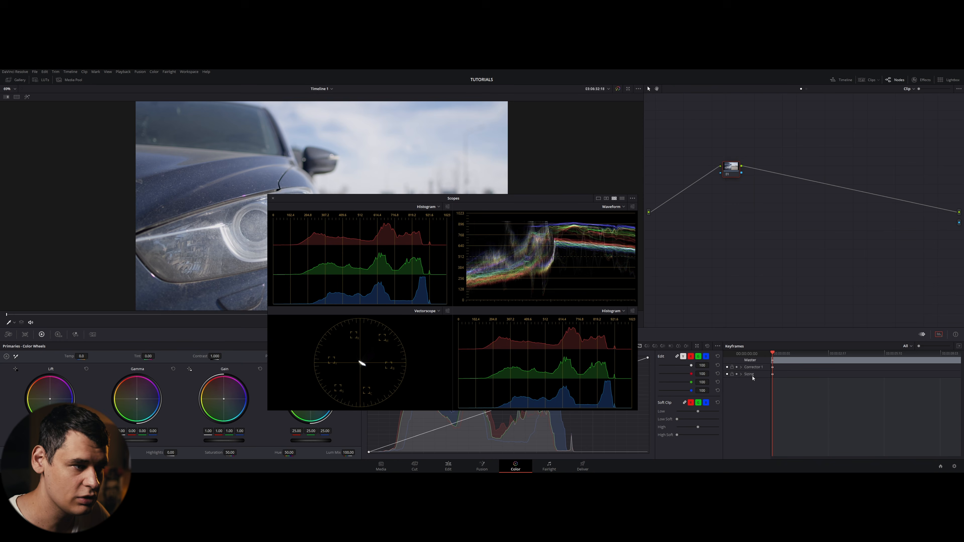
left_click(273, 199)
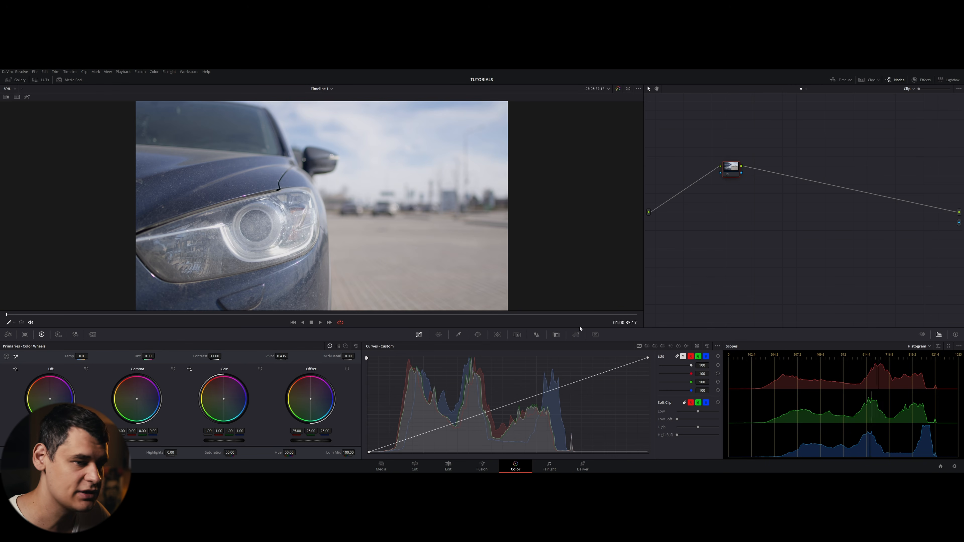
- Reopen the floating Scopes window, raise it, and switch between the nine-scope and four-scope layouts
left_click(948, 348)
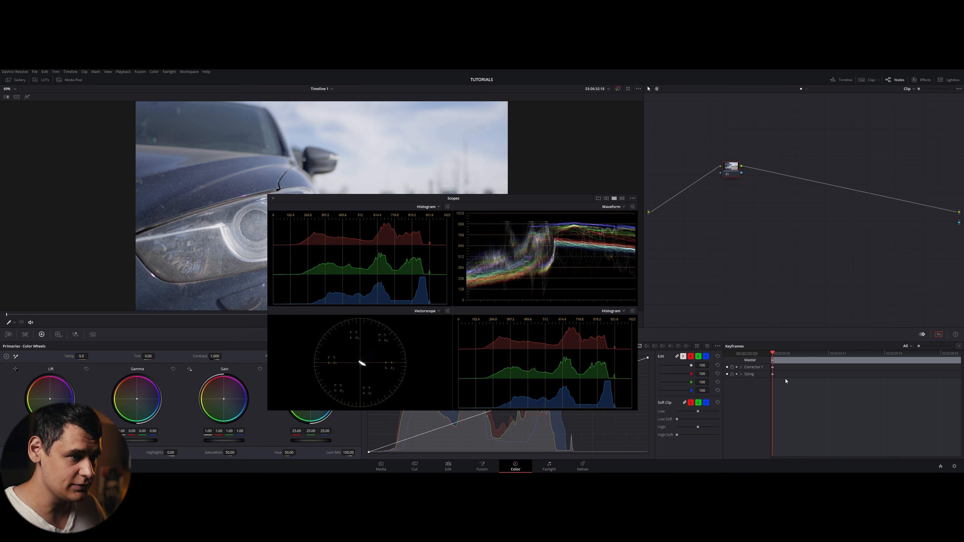
left_click_drag(476, 198, 476, 137)
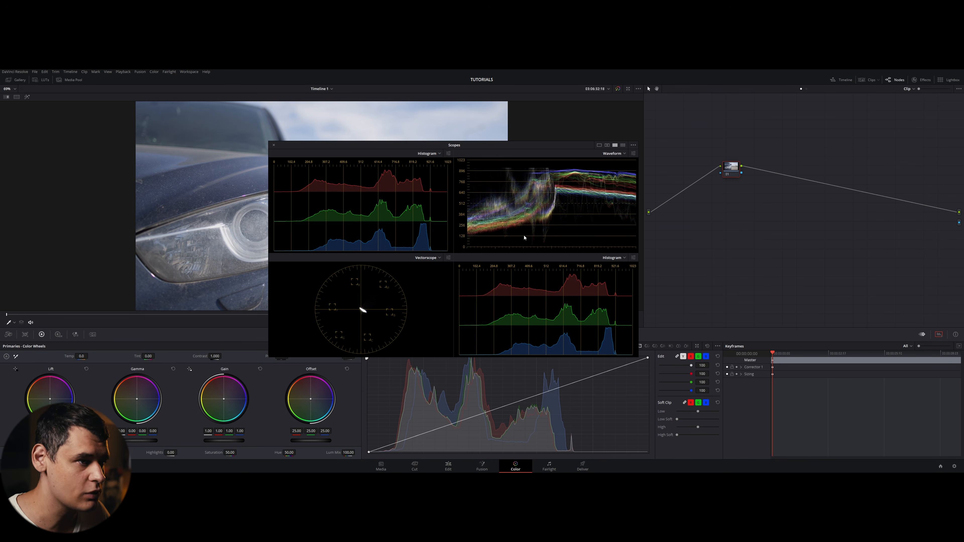
left_click(623, 145)
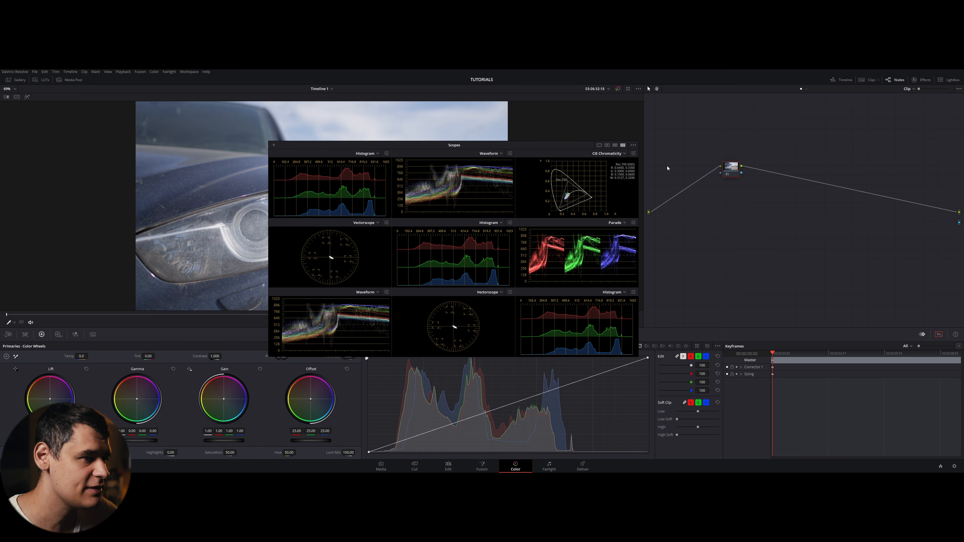
left_click(614, 145)
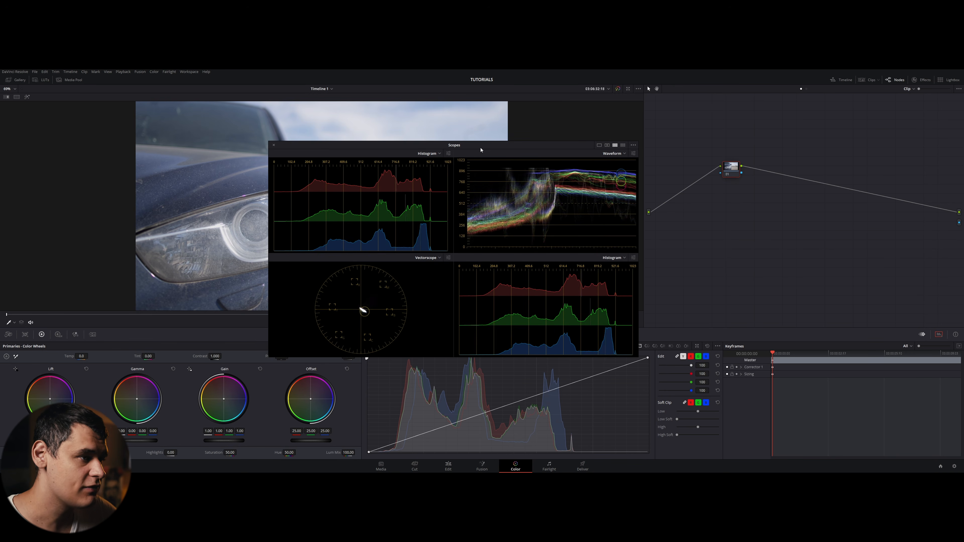
- Move the floating Scopes window over the node graph, then close it
left_click_drag(465, 147, 578, 162)
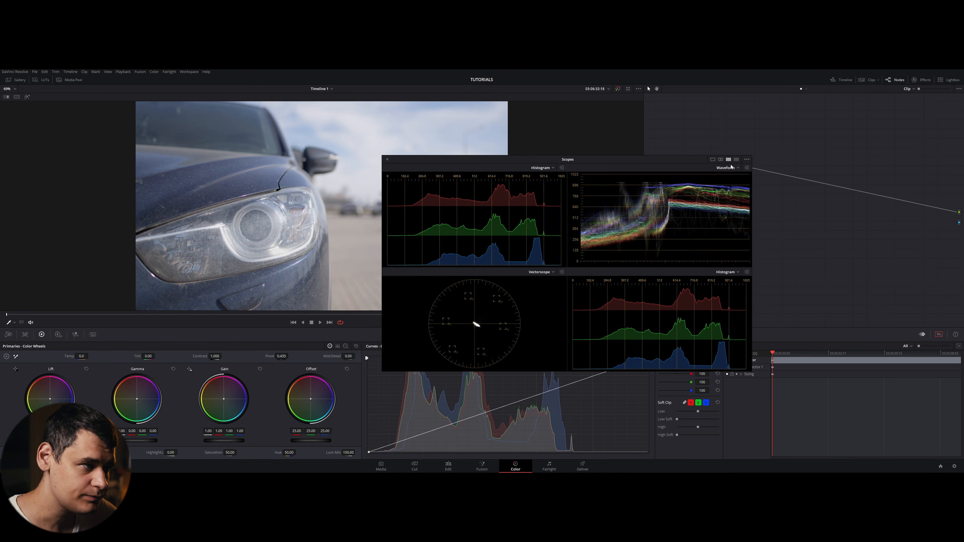
left_click(387, 160)
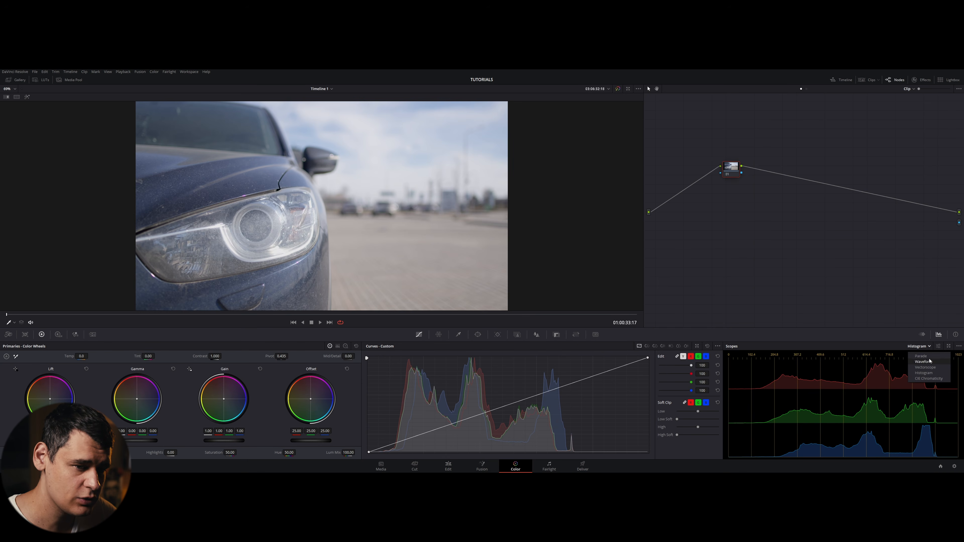
- Switch the docked scope back to Parade and open the scope options
left_click(918, 345)
left_click(920, 358)
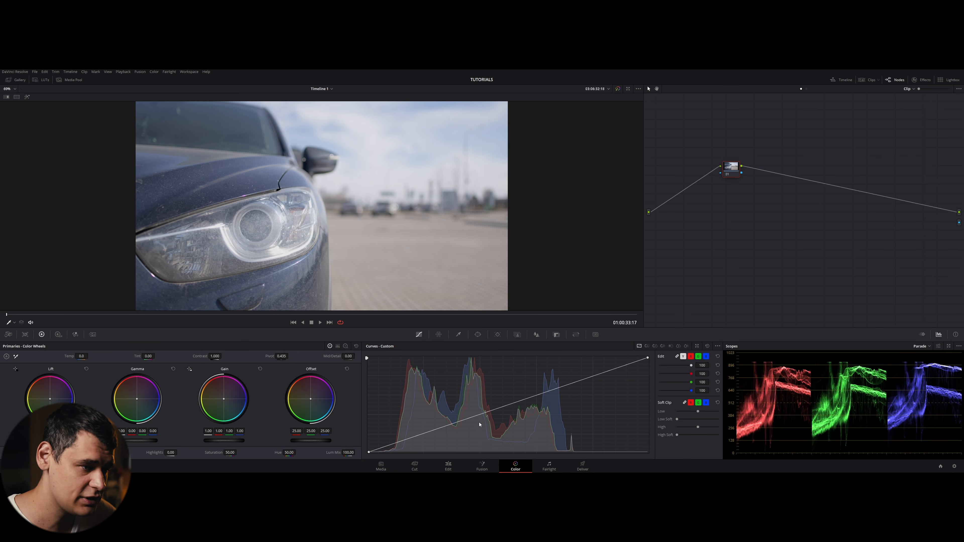
left_click(960, 348)
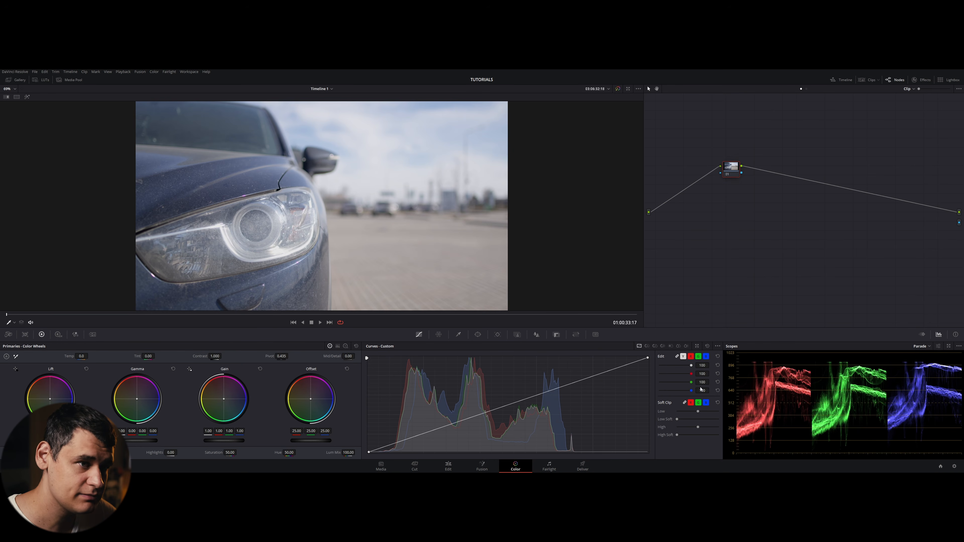